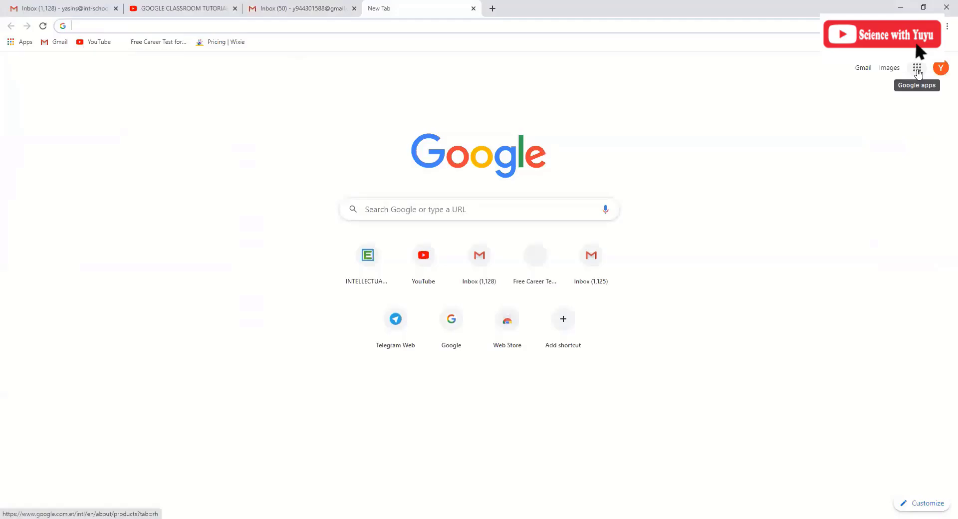
Step: Open Google Classroom from the list of Google apps and enter the TRIAL 1B class
{"action": "left_click", "coordinate": [917, 68]}
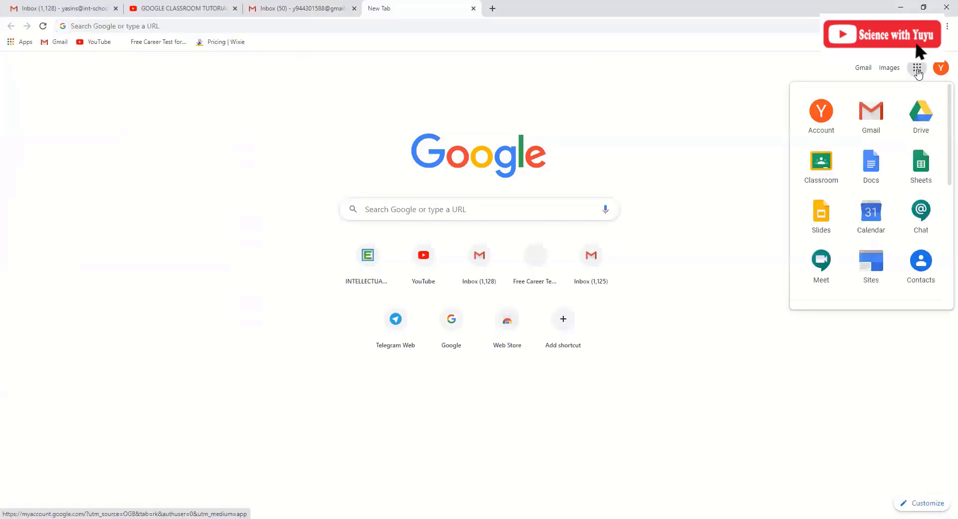
{"action": "left_click", "coordinate": [918, 72]}
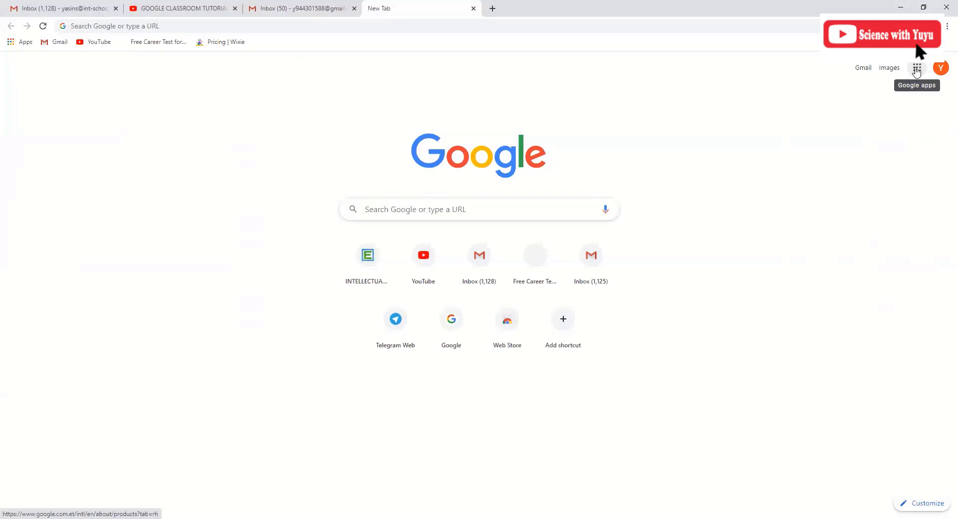
{"action": "left_click", "coordinate": [917, 71]}
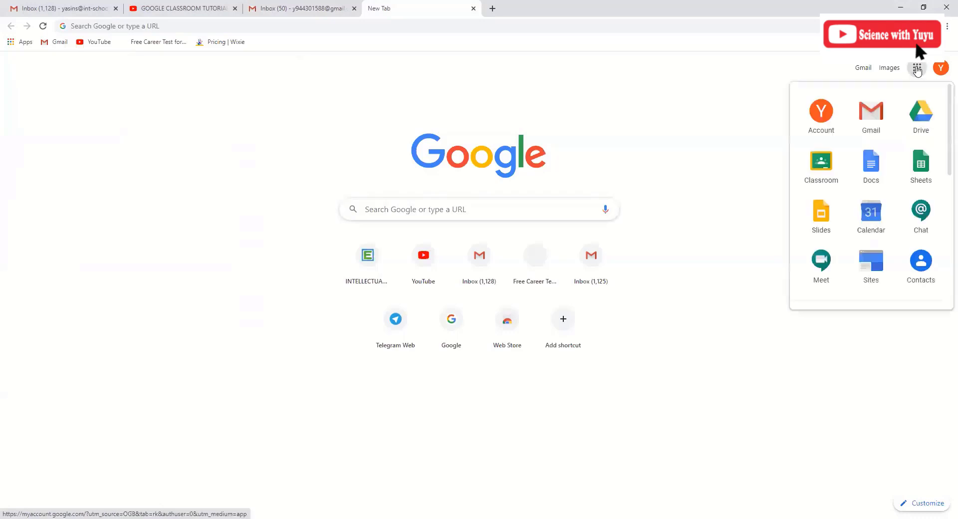
{"action": "left_click", "coordinate": [825, 174]}
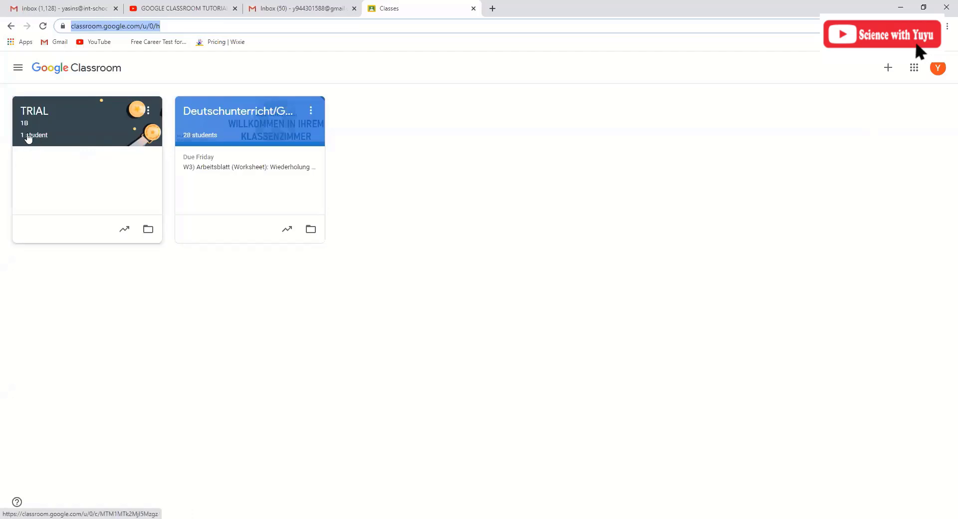
{"action": "left_click", "coordinate": [888, 72]}
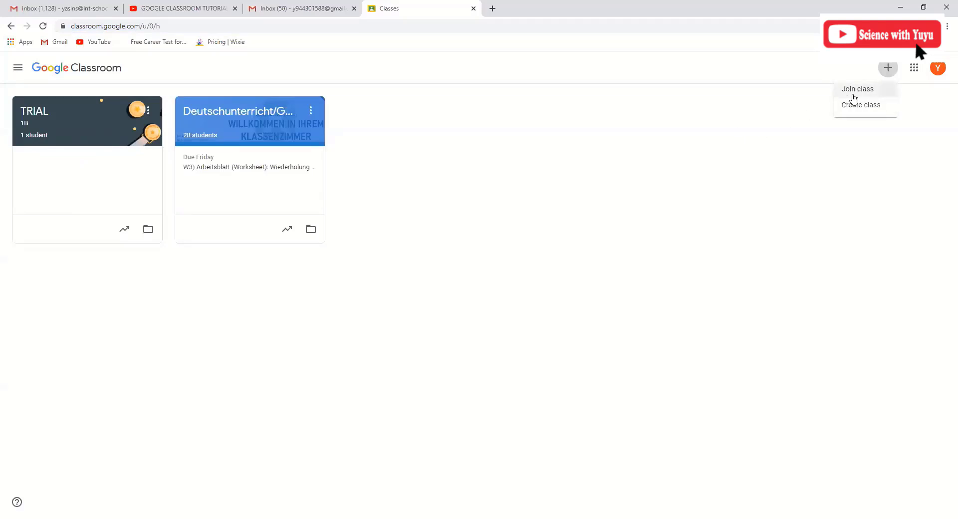
{"action": "left_click", "coordinate": [718, 143]}
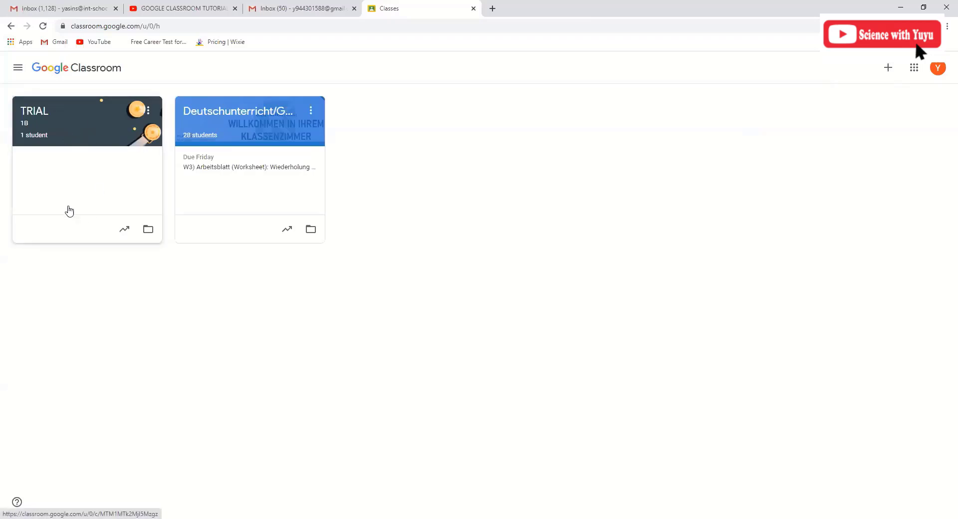
{"action": "left_click", "coordinate": [73, 119]}
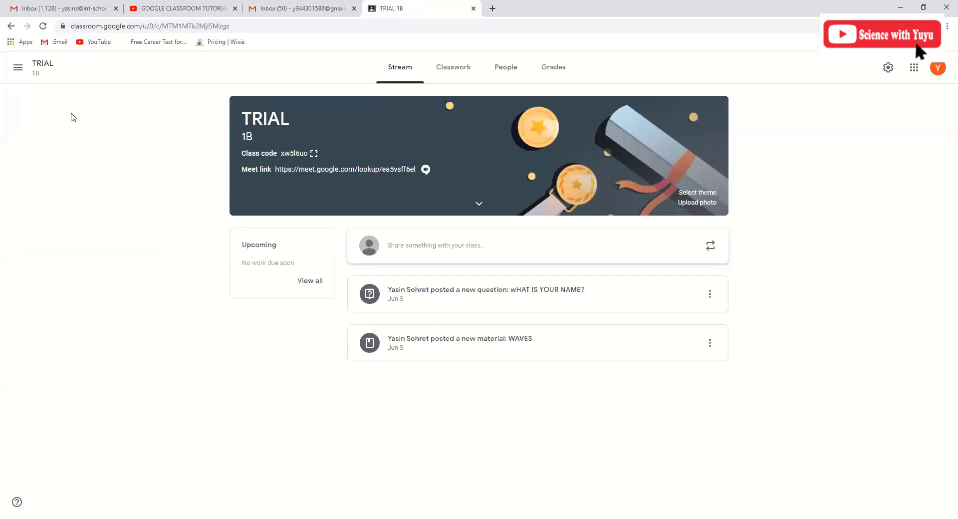
Step: View the enlarged class code of the TRIAL class, close it, and expand the class details in the banner
{"action": "left_click", "coordinate": [314, 155]}
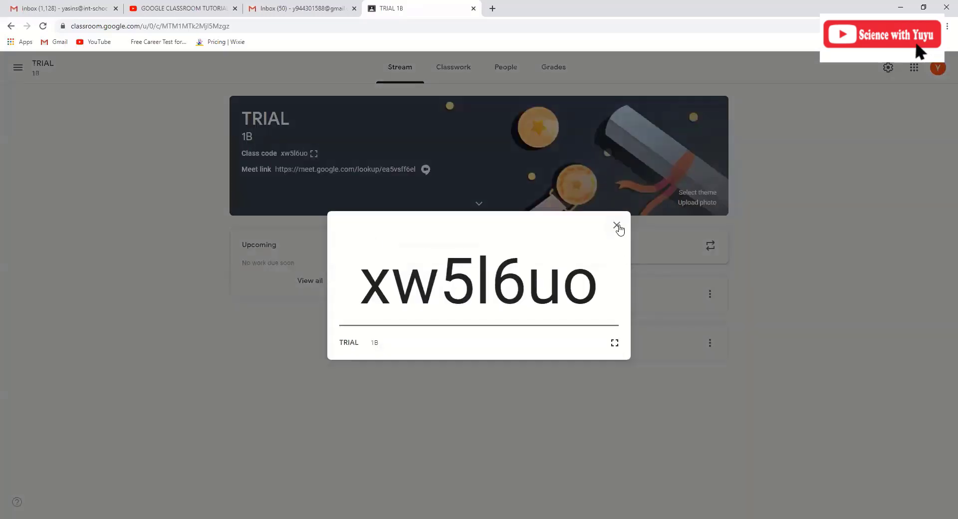
{"action": "left_click", "coordinate": [618, 228]}
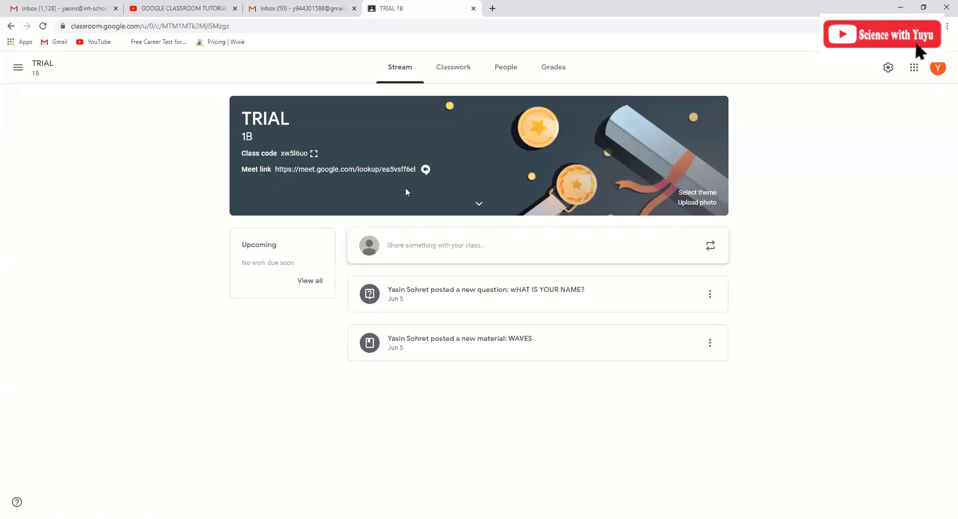
{"action": "left_click", "coordinate": [478, 206]}
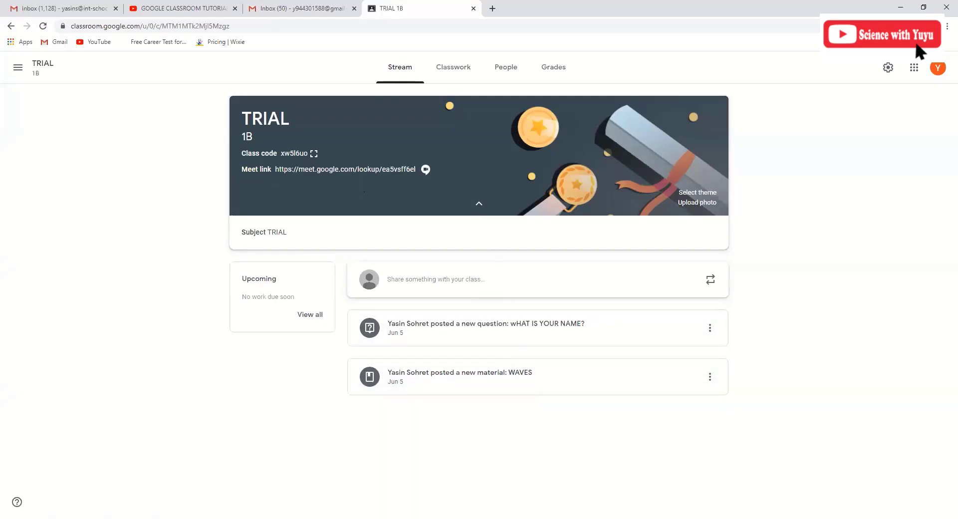
Step: Start a new assignment in the classwork of the TRIAL class
{"action": "left_click", "coordinate": [455, 74]}
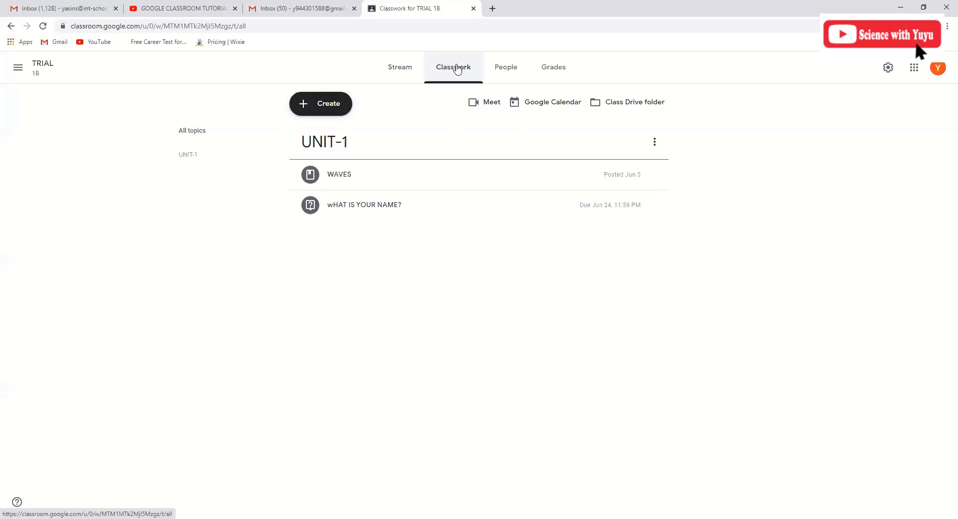
{"action": "left_click", "coordinate": [315, 108]}
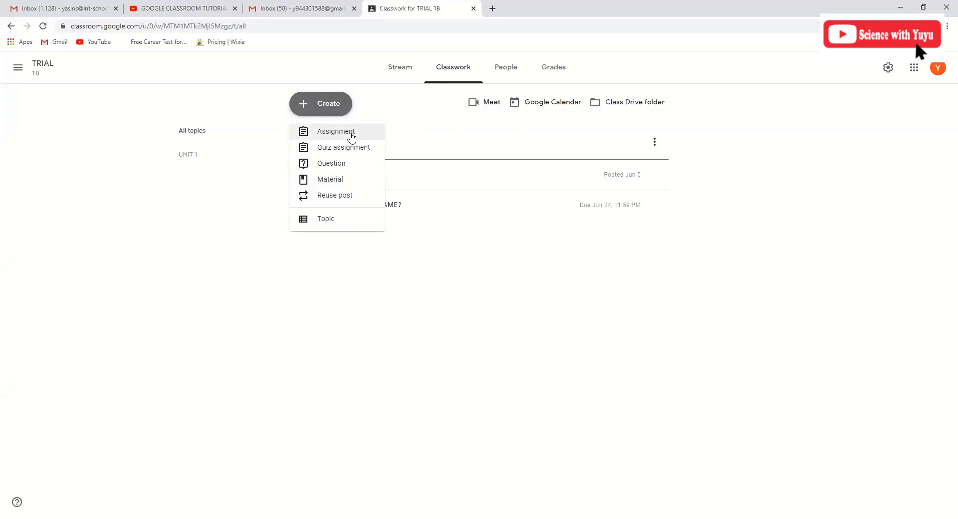
{"action": "left_click", "coordinate": [331, 106]}
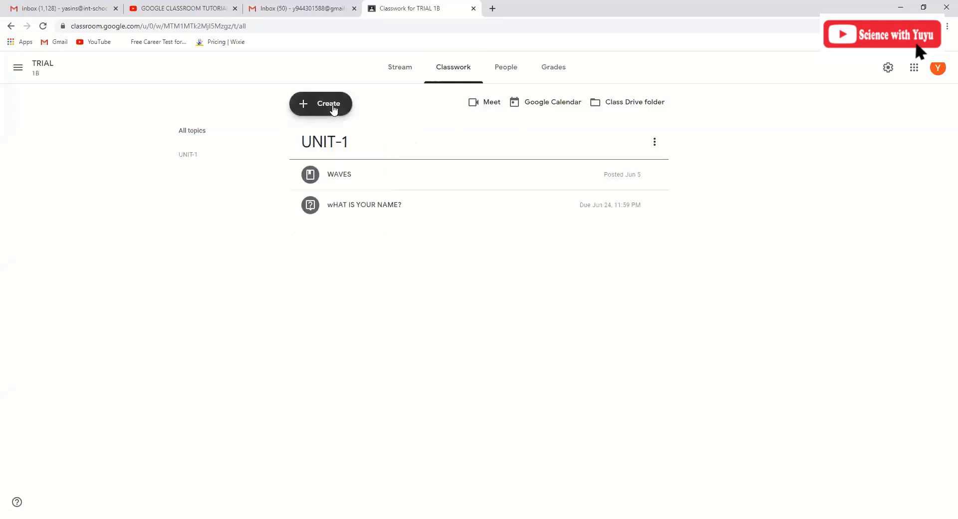
{"action": "left_click", "coordinate": [325, 105]}
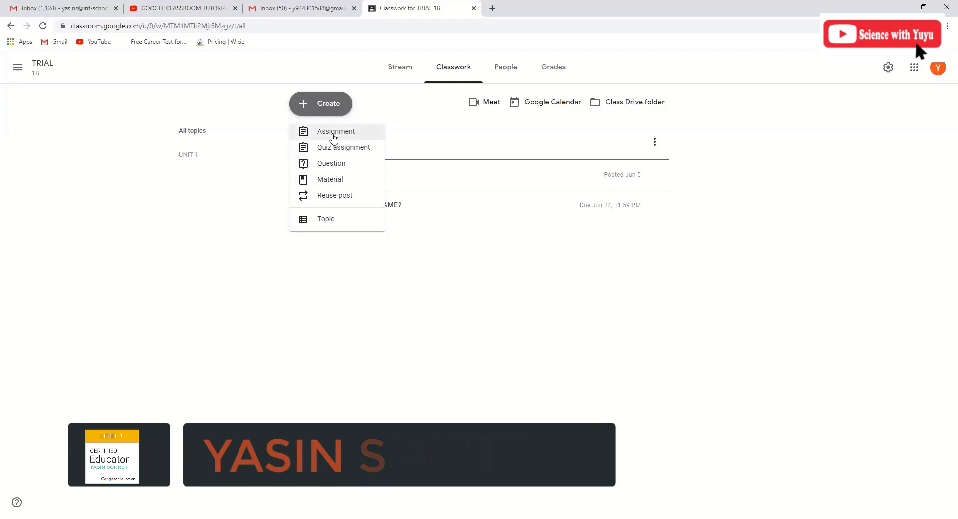
{"action": "left_click", "coordinate": [348, 131]}
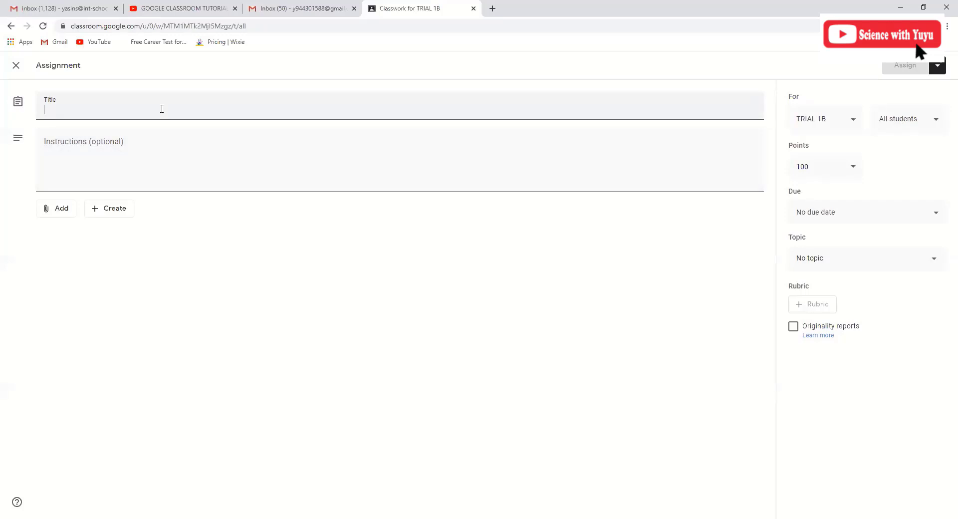
Step: Title the assignment QUESTIONS and enter the instructions "READ AND ANSWER THE QUESTIONS"
{"action": "type", "text": "QUESTIONS"}
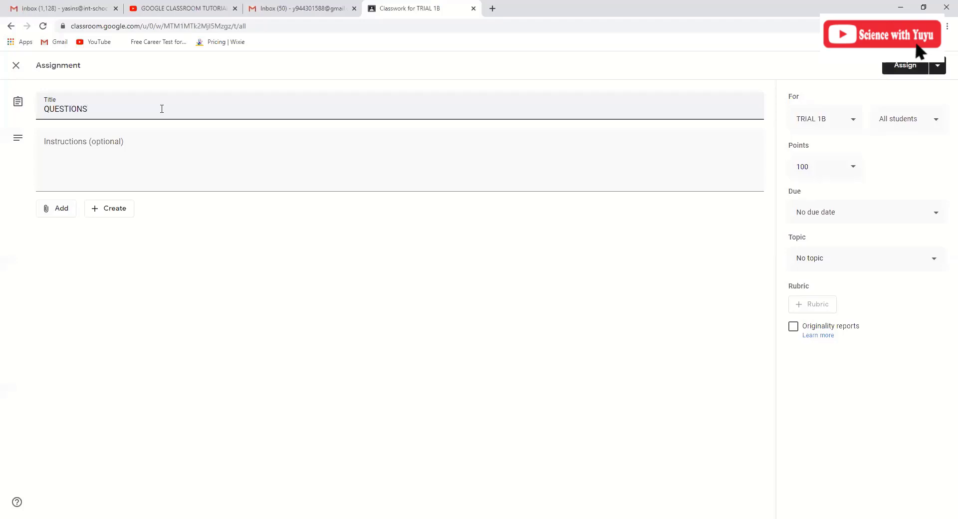
{"action": "left_click", "coordinate": [135, 152]}
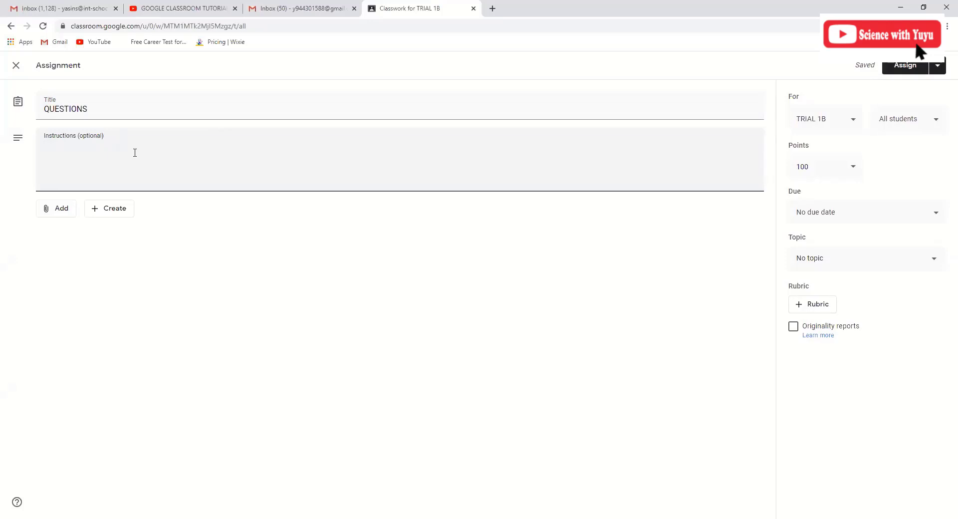
{"action": "type", "text": "READ AND ANSWER THE QUESTIONS"}
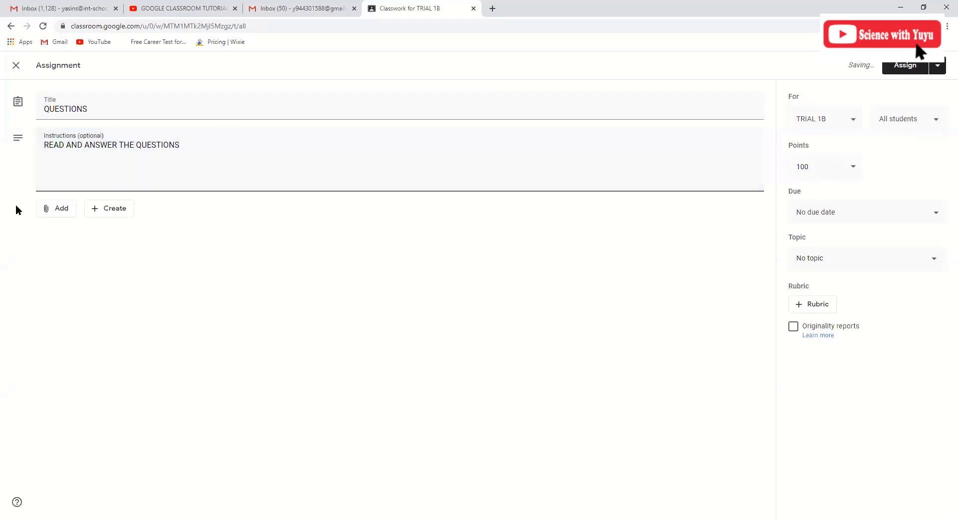
{"action": "left_click", "coordinate": [58, 210]}
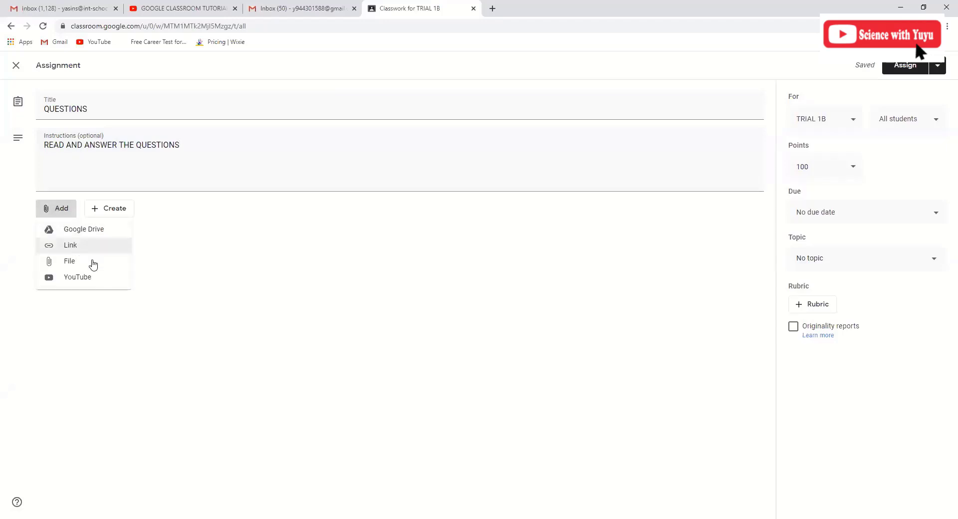
{"action": "left_click", "coordinate": [64, 263]}
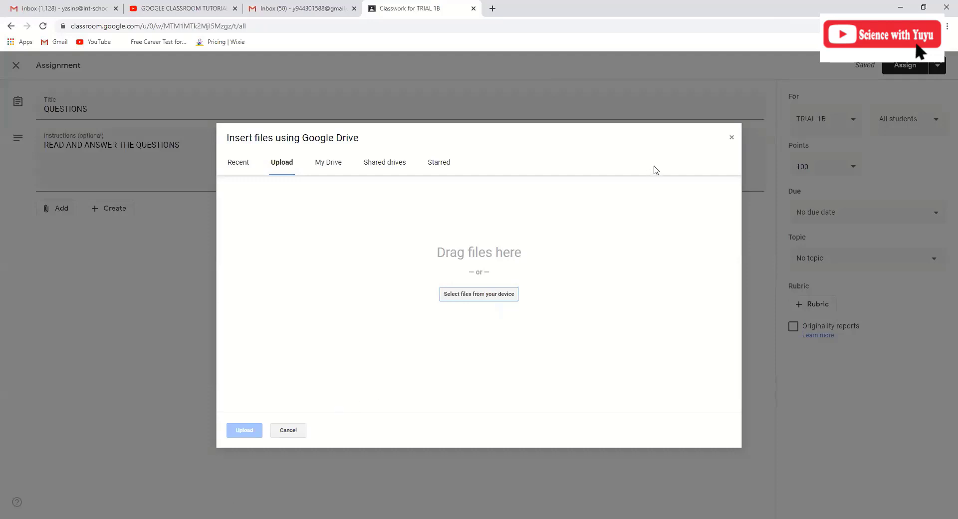
{"action": "left_click", "coordinate": [732, 138]}
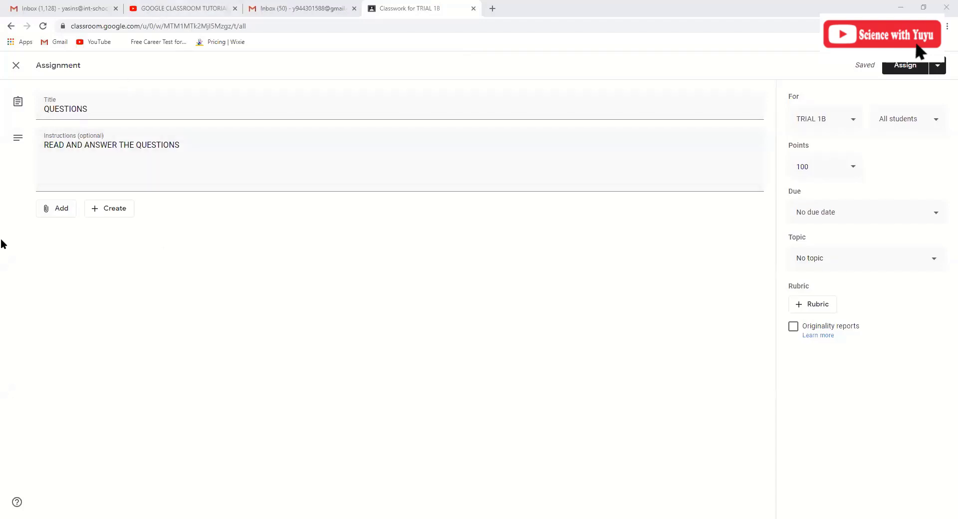
Step: Upload 0625_w19_qp_42.pdf from the desktop folder TRIAL GOOGLE CLASSROOM as a file attachment to the assignment
{"action": "left_click", "coordinate": [57, 212]}
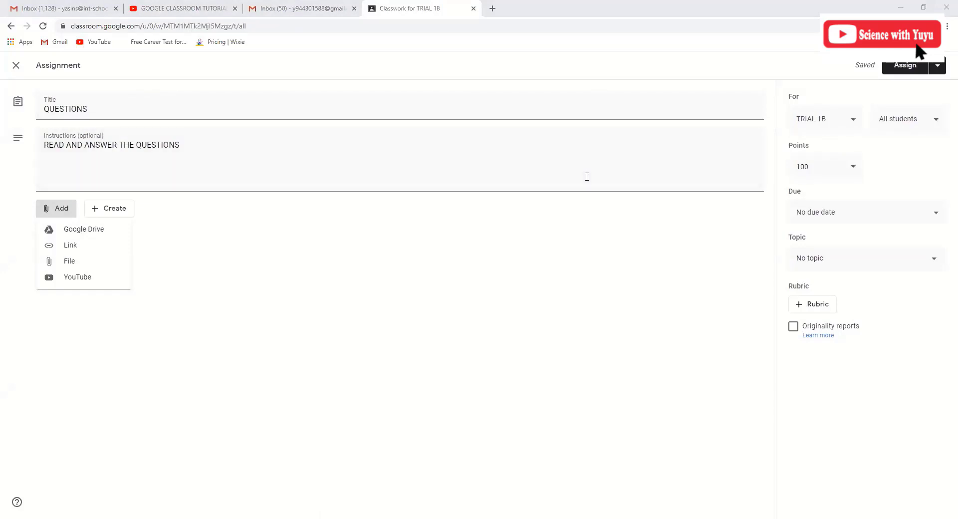
{"action": "left_click", "coordinate": [63, 264]}
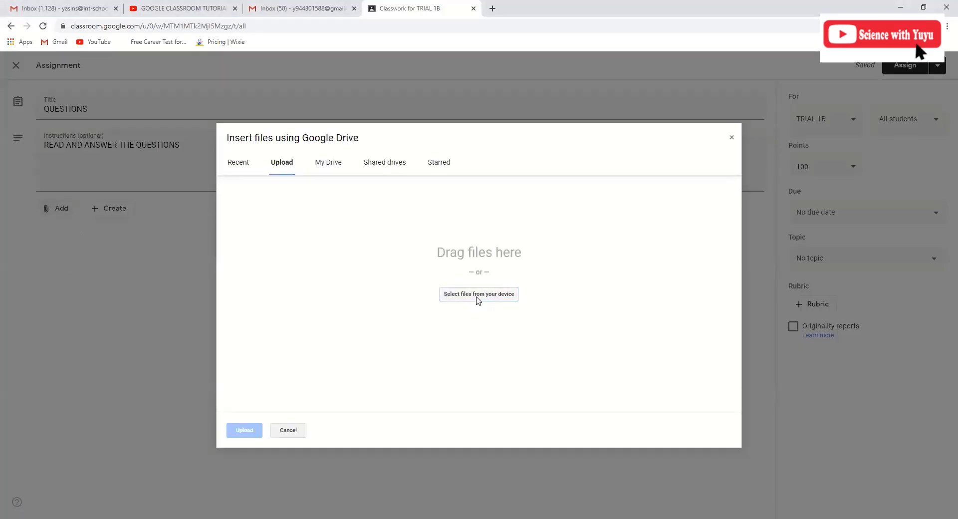
{"action": "left_click", "coordinate": [478, 296]}
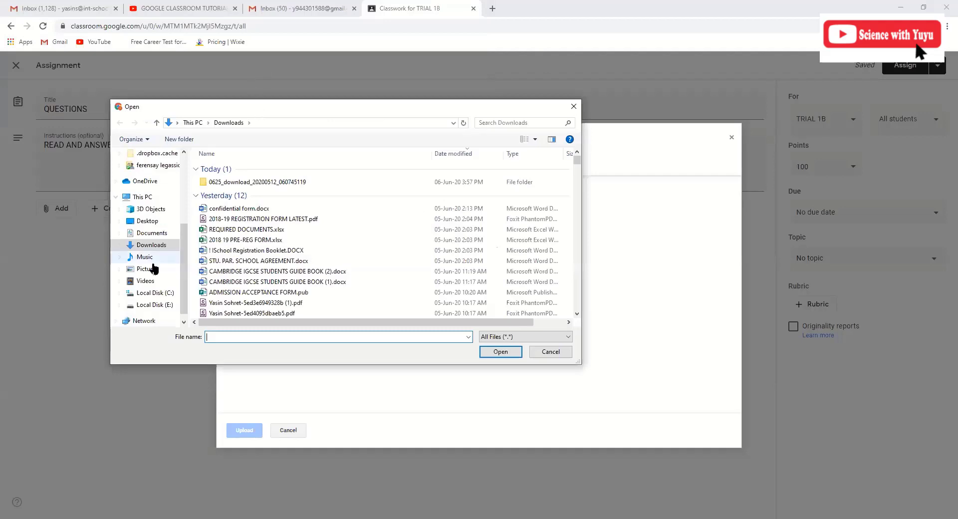
{"action": "scroll", "coordinate": [231, 244], "scroll_direction": "down", "scroll_amount": 3}
{"action": "scroll", "coordinate": [231, 250], "scroll_direction": "down", "scroll_amount": 5}
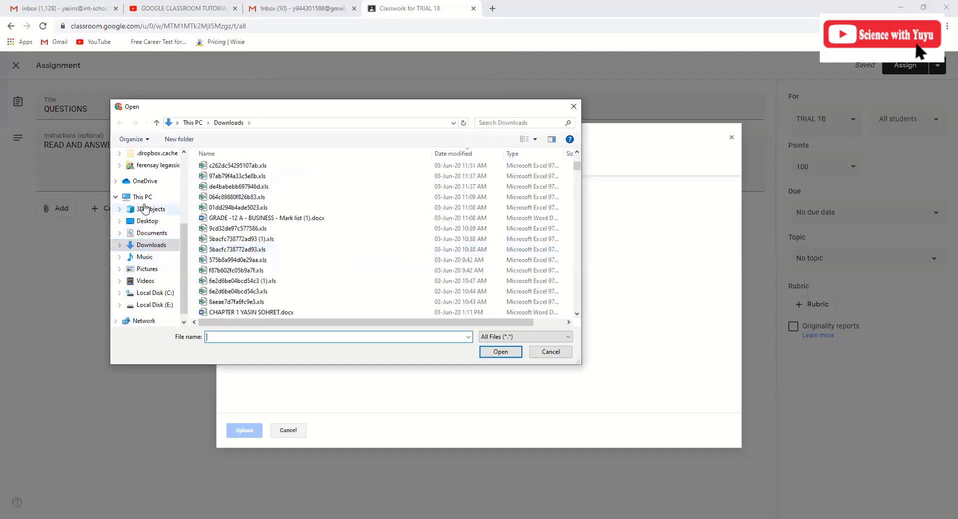
{"action": "left_click", "coordinate": [173, 226]}
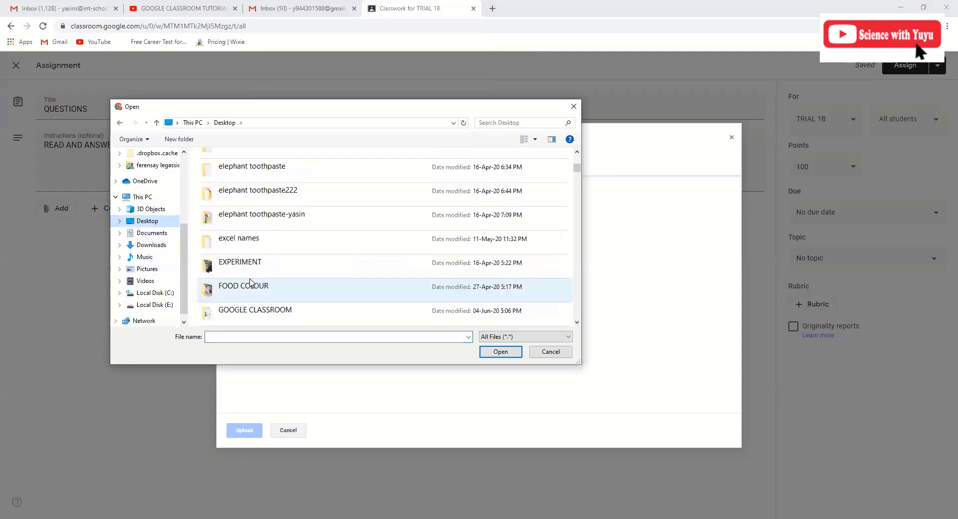
{"action": "scroll", "coordinate": [251, 282], "scroll_direction": "down", "scroll_amount": 5}
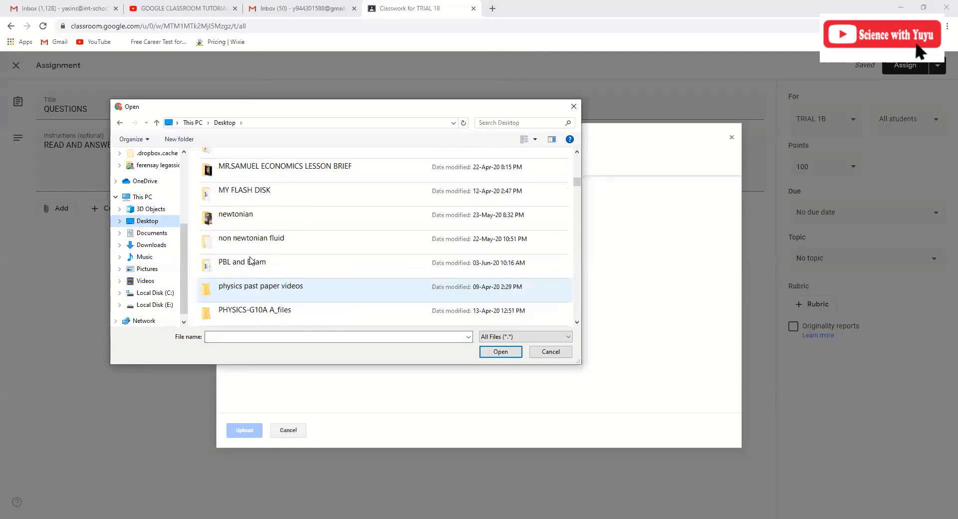
{"action": "scroll", "coordinate": [245, 175], "scroll_direction": "down", "scroll_amount": 5}
{"action": "double_click", "coordinate": [244, 174]}
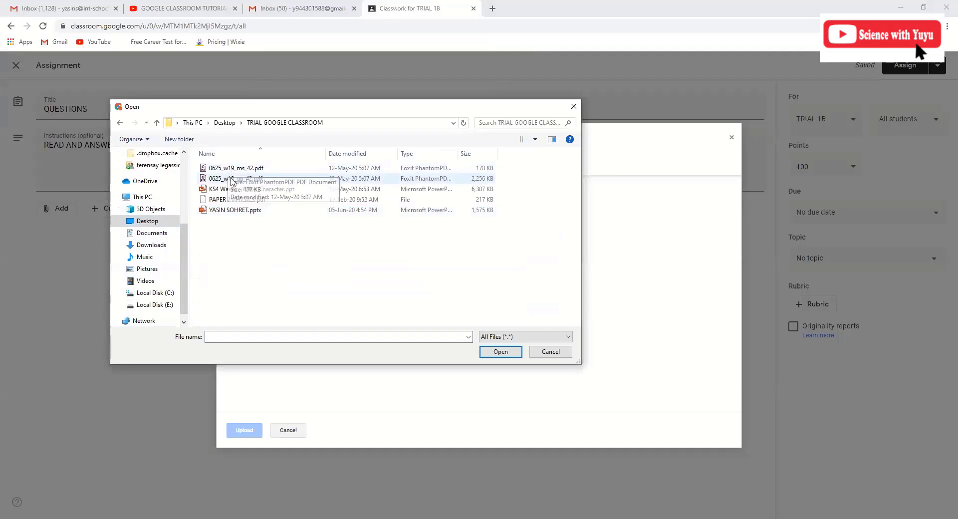
{"action": "left_click", "coordinate": [232, 182]}
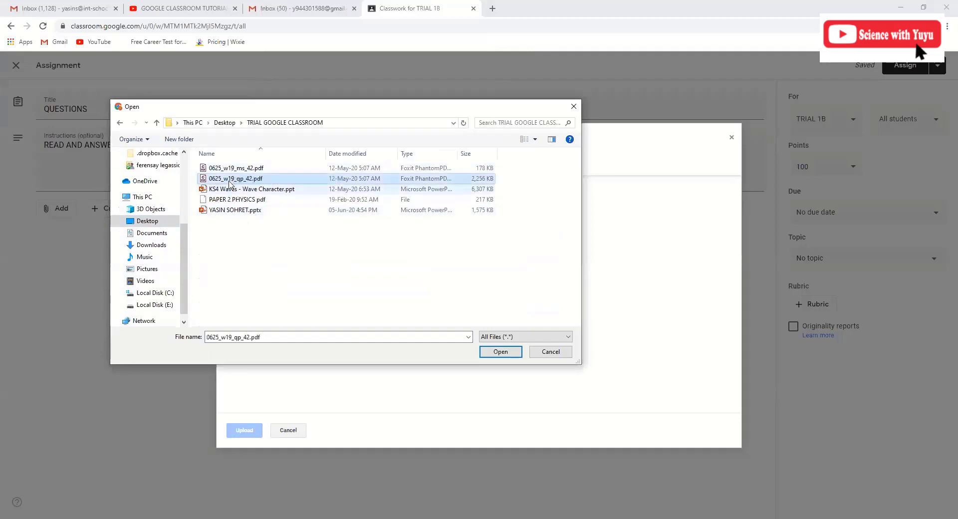
{"action": "left_click", "coordinate": [499, 352]}
{"action": "left_click", "coordinate": [245, 432]}
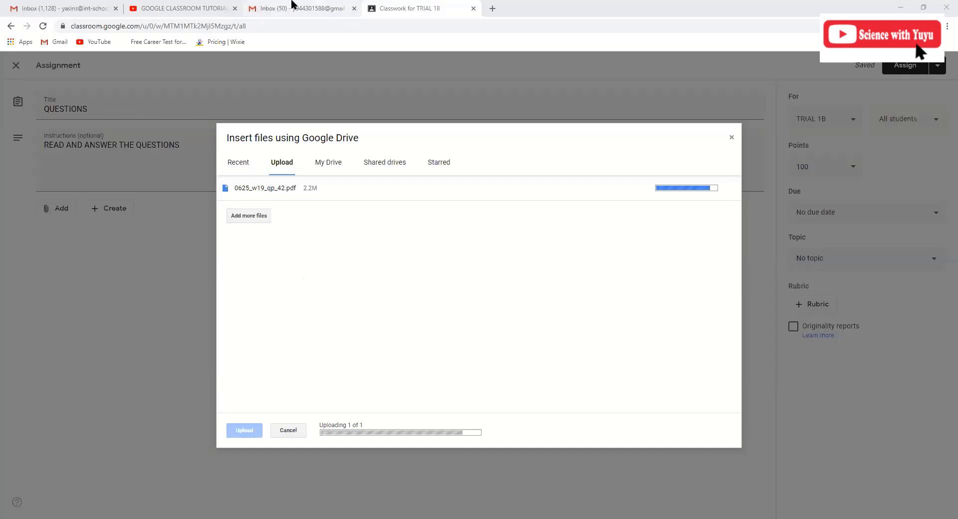
Step: Close the YouTube tutorial page and open the TRIAL 1B class in the student account's Classroom
{"action": "left_click", "coordinate": [293, 6]}
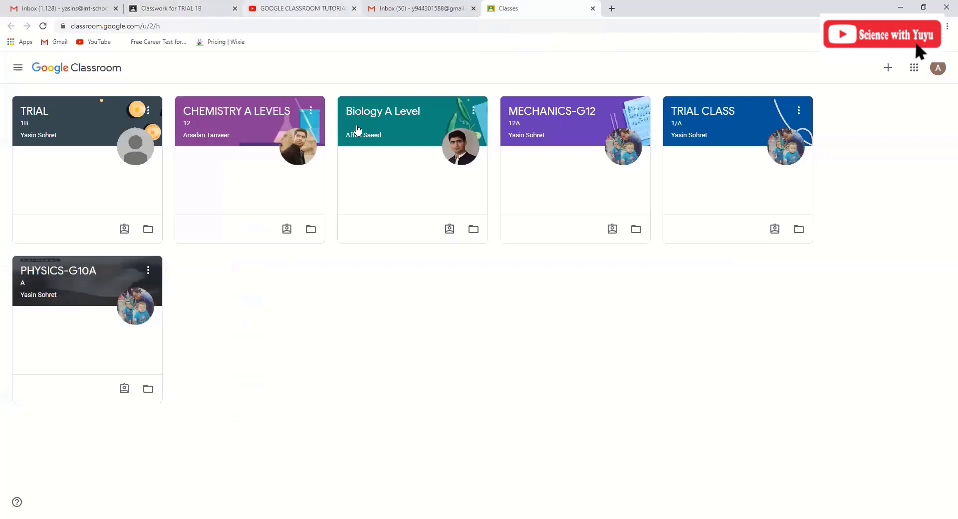
{"action": "left_click", "coordinate": [279, 8]}
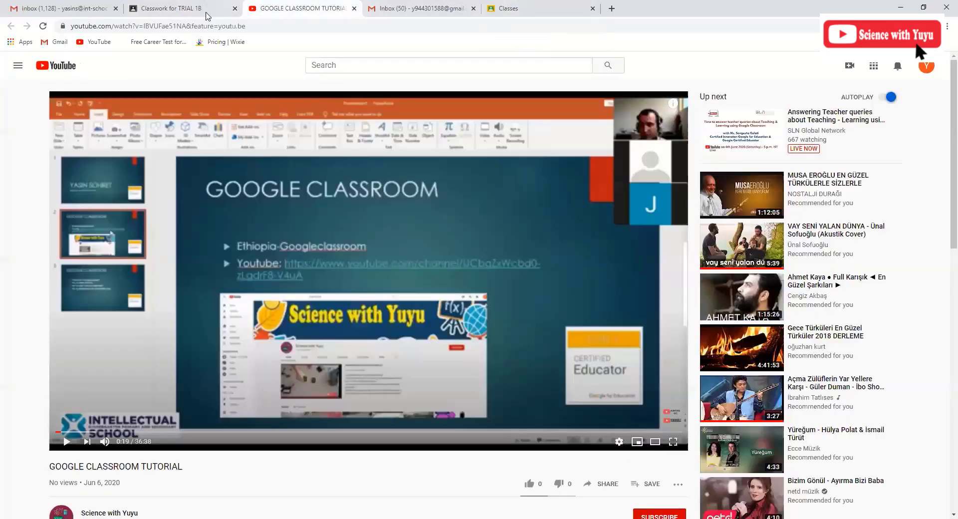
{"action": "left_click", "coordinate": [354, 8]}
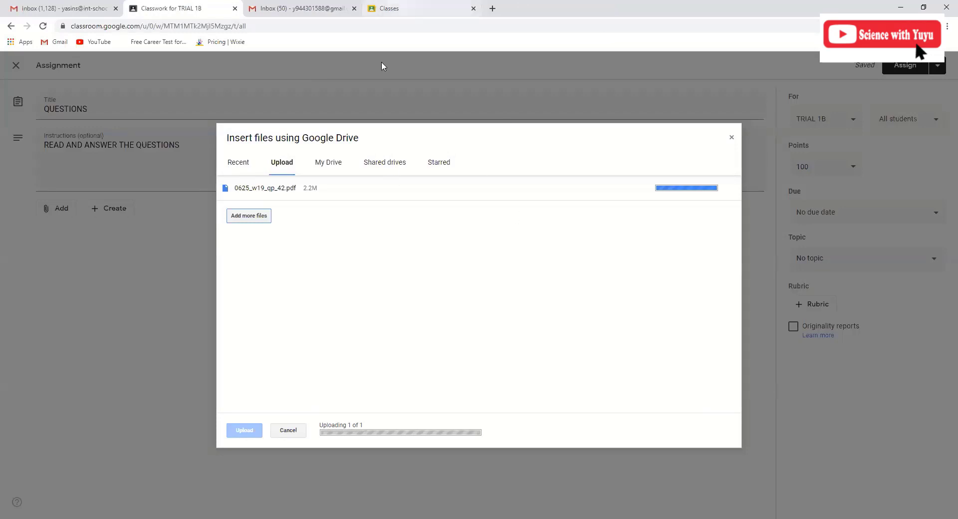
{"action": "left_click", "coordinate": [391, 9]}
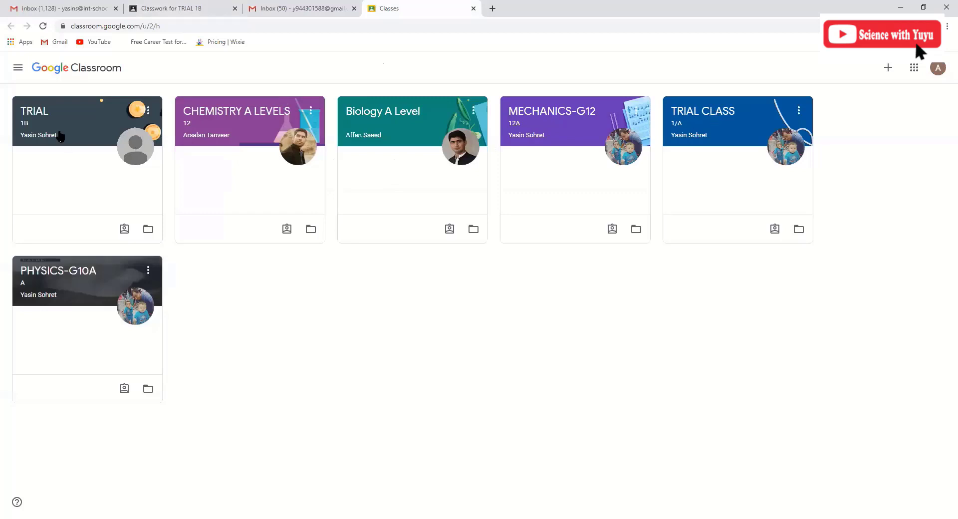
{"action": "left_click", "coordinate": [37, 115]}
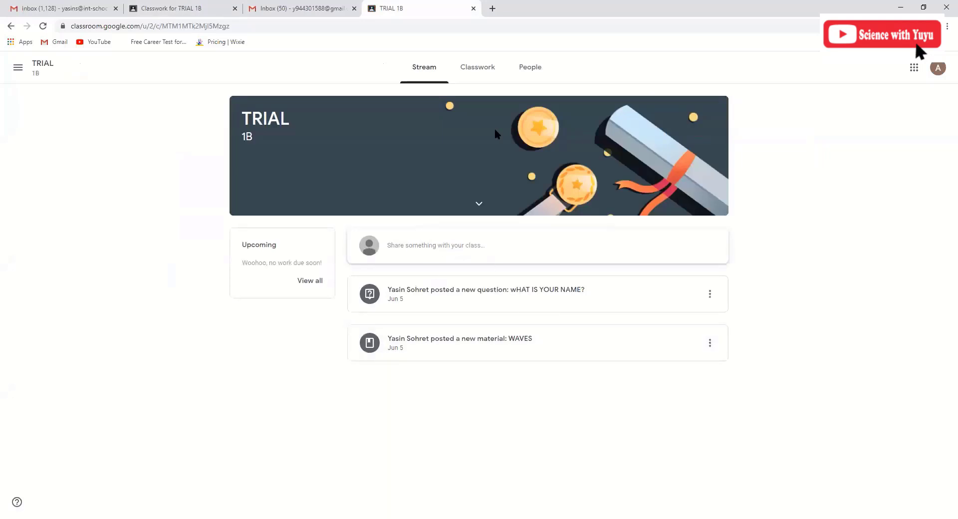
Step: Look through the WAVES material and wHAT IS YOUR NAME? question in the student's classwork, and open the question's details
{"action": "left_click", "coordinate": [478, 69]}
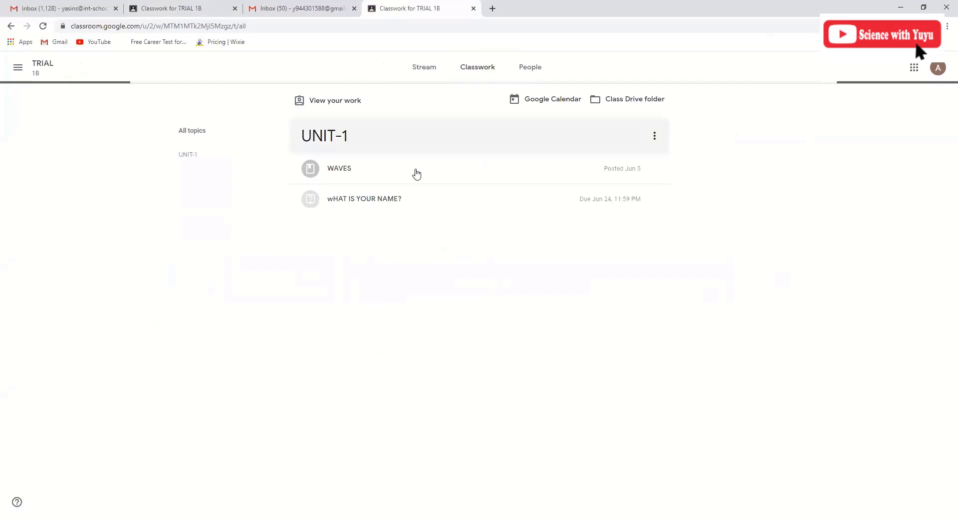
{"action": "left_click", "coordinate": [329, 173]}
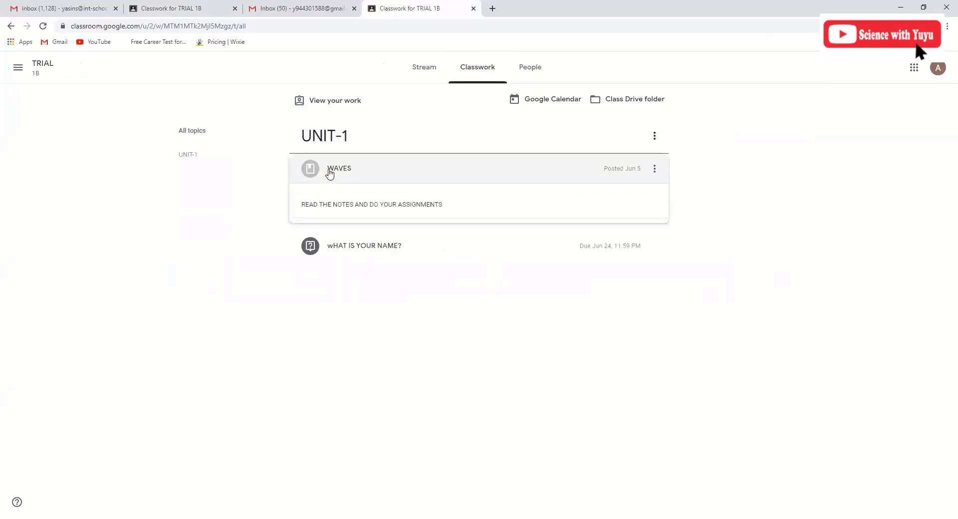
{"action": "left_click", "coordinate": [358, 272]}
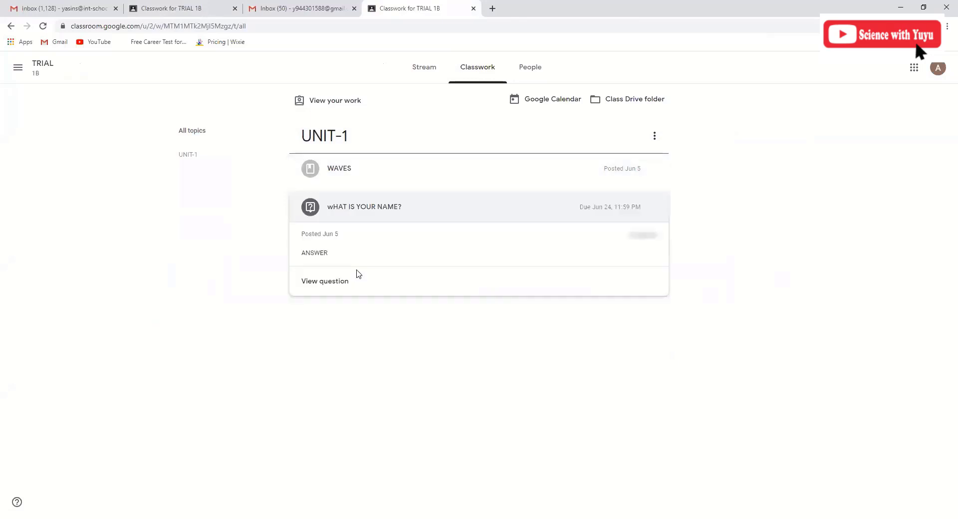
{"action": "left_click", "coordinate": [335, 282]}
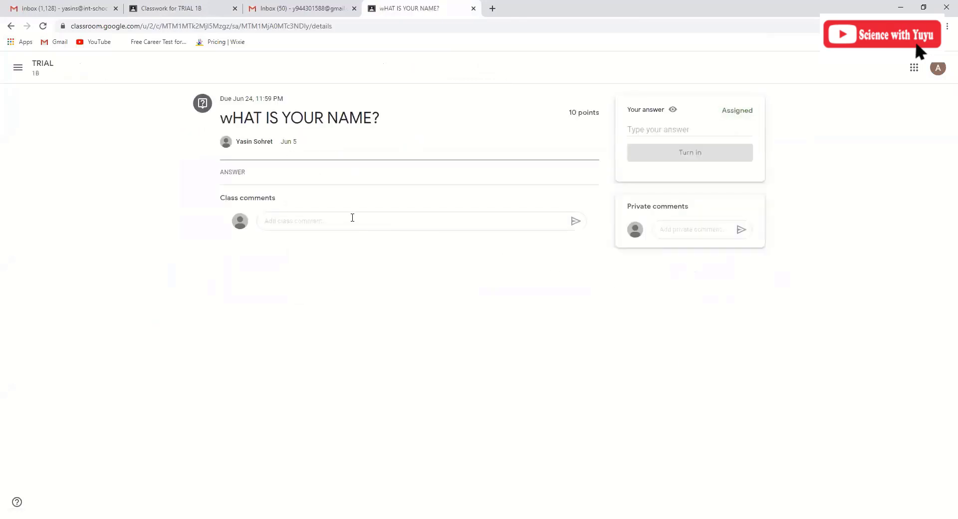
Step: Return to the teacher's QUESTIONS draft and set the attached PDF's sharing to Make a copy for each student
{"action": "left_click", "coordinate": [177, 6]}
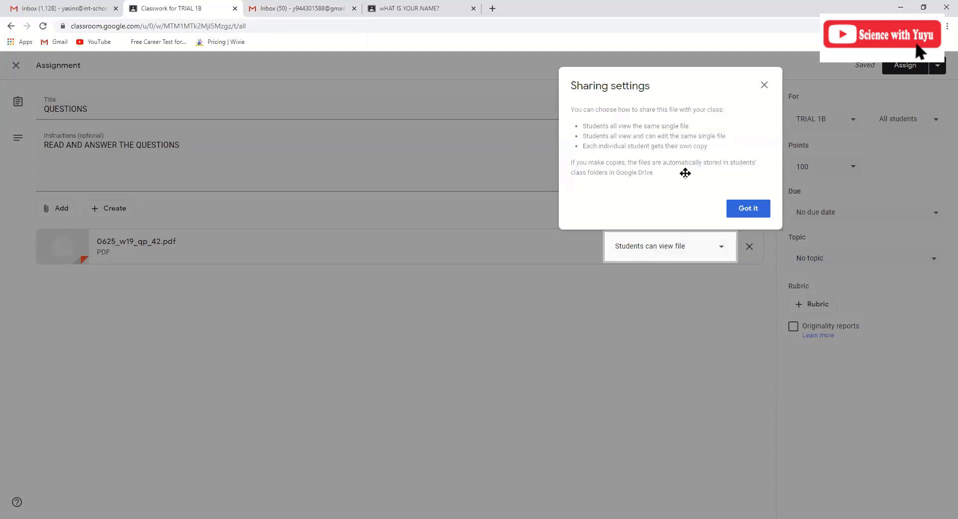
{"action": "left_click", "coordinate": [745, 218]}
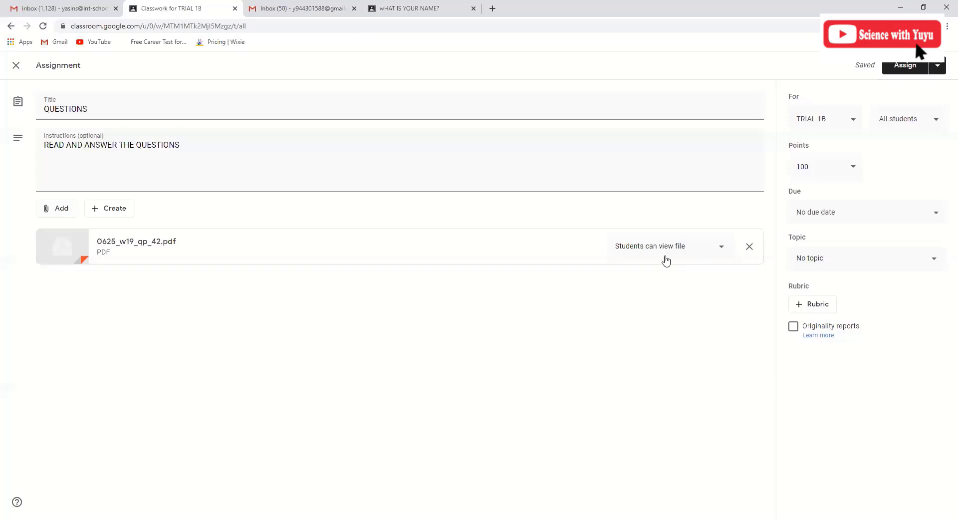
{"action": "left_click", "coordinate": [669, 252]}
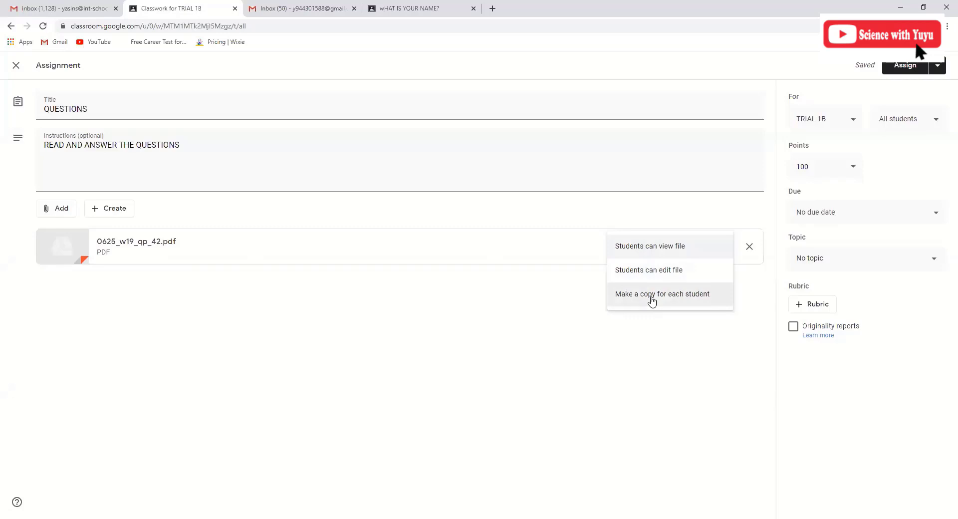
{"action": "left_click", "coordinate": [646, 254]}
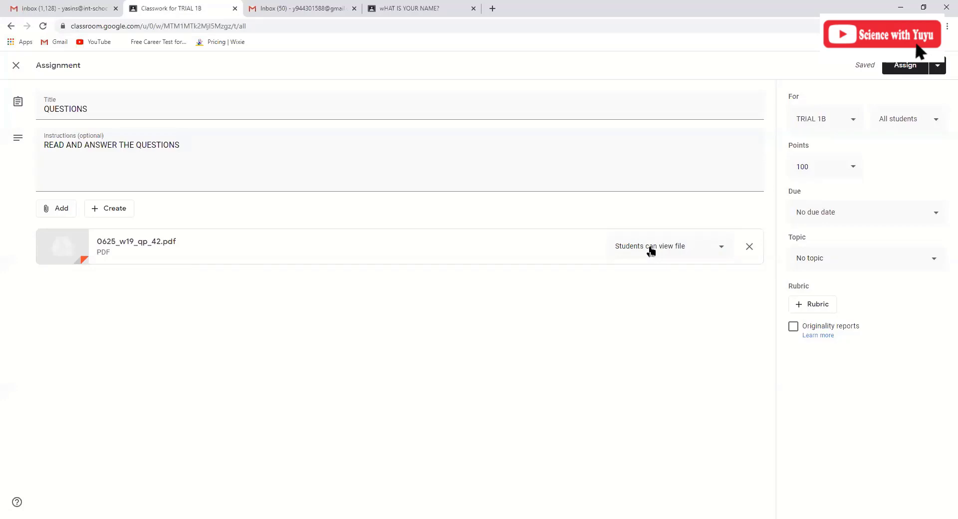
{"action": "left_click", "coordinate": [651, 251]}
{"action": "left_click", "coordinate": [669, 270]}
{"action": "left_click", "coordinate": [678, 252]}
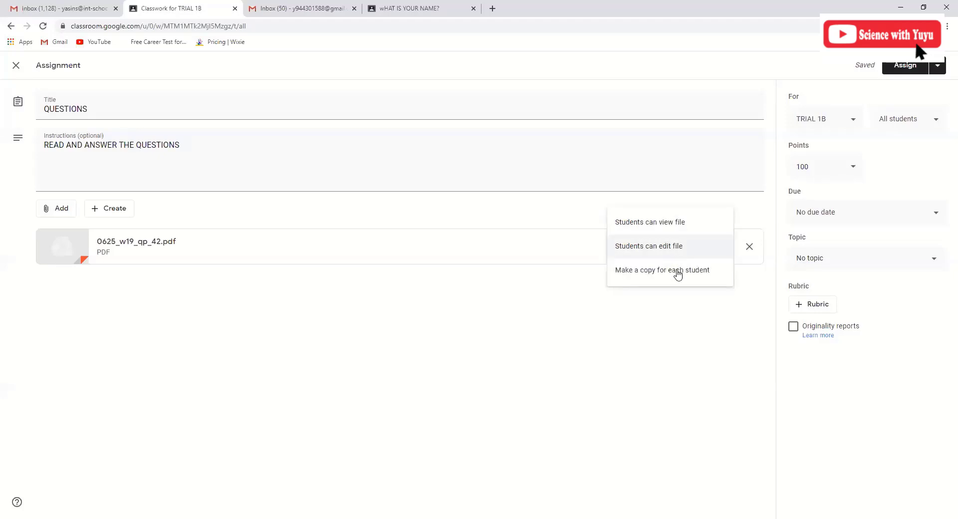
{"action": "left_click", "coordinate": [640, 277]}
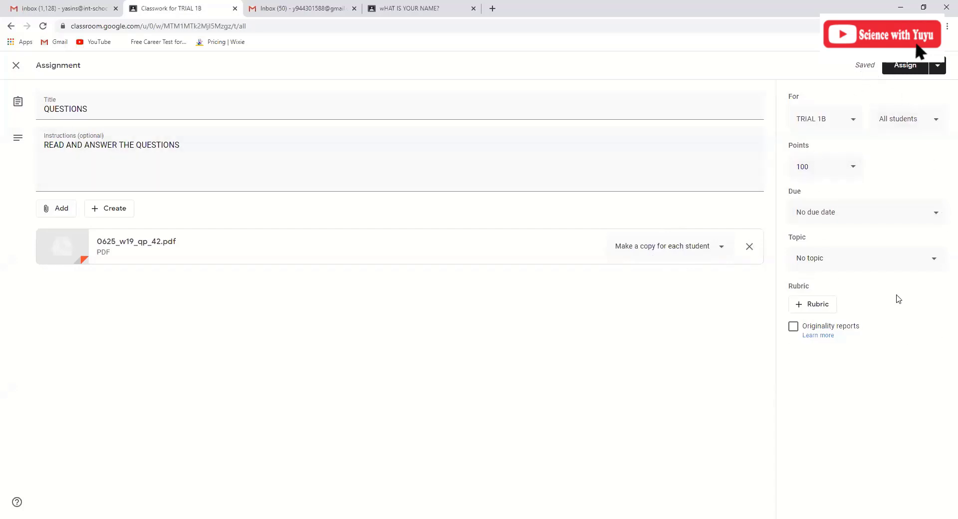
Step: Set the assignment's due date to Jun 10, 2020 and the due time to 8:00 PM
{"action": "left_click", "coordinate": [838, 213]}
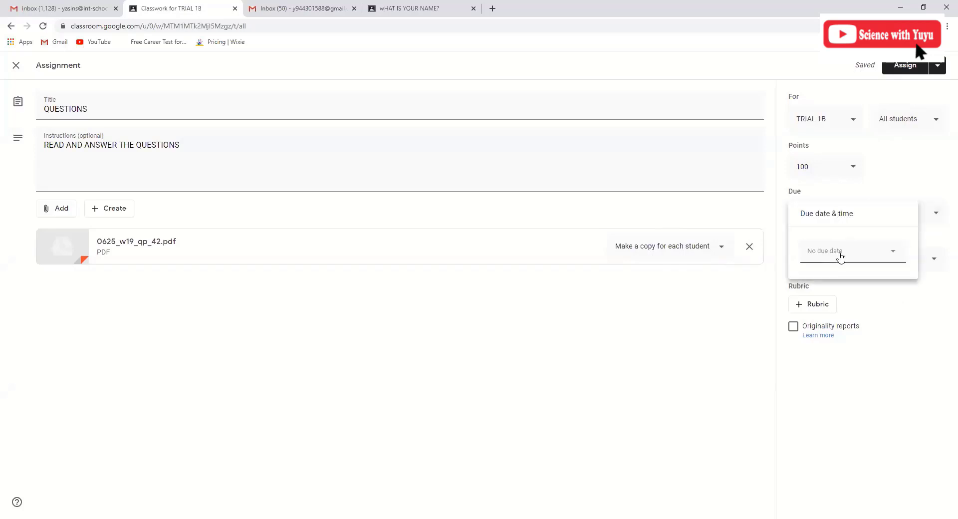
{"action": "left_click", "coordinate": [840, 257]}
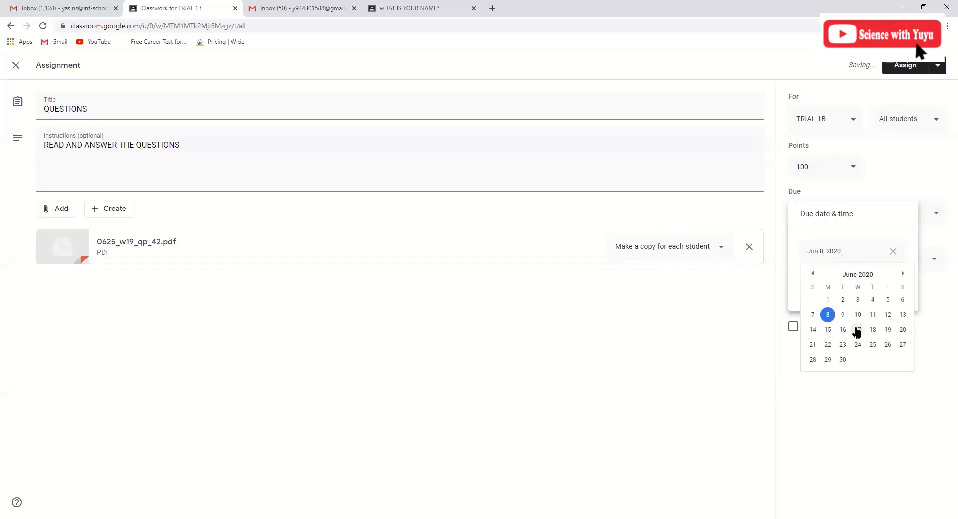
{"action": "left_click", "coordinate": [858, 314]}
{"action": "left_click", "coordinate": [851, 283]}
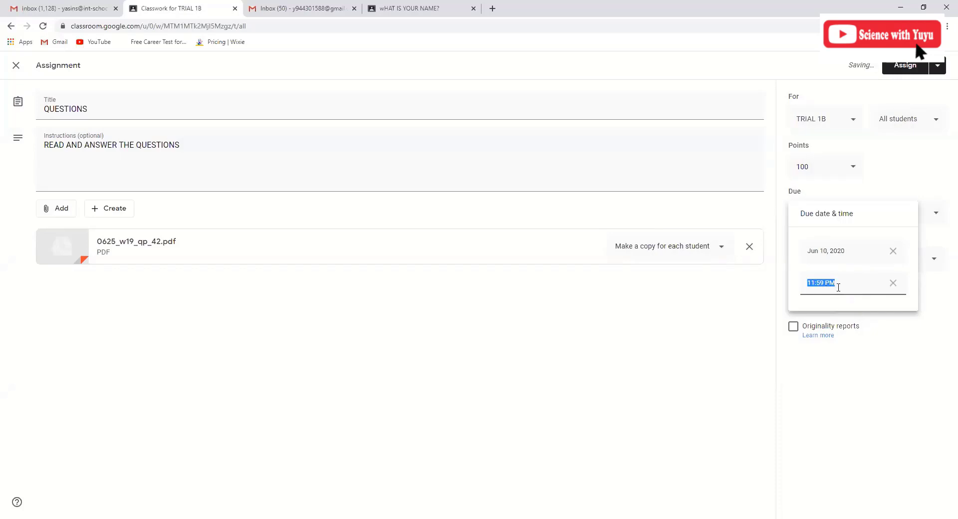
{"action": "left_click", "coordinate": [840, 287]}
{"action": "key", "text": "ctrl+a"}
{"action": "type", "text": "08:00PM"}
{"action": "left_click", "coordinate": [774, 322]}
Step: Assign QUESTIONS with no topic to all students and move it to the end of UNIT-1 in the classwork
{"action": "left_click", "coordinate": [844, 265]}
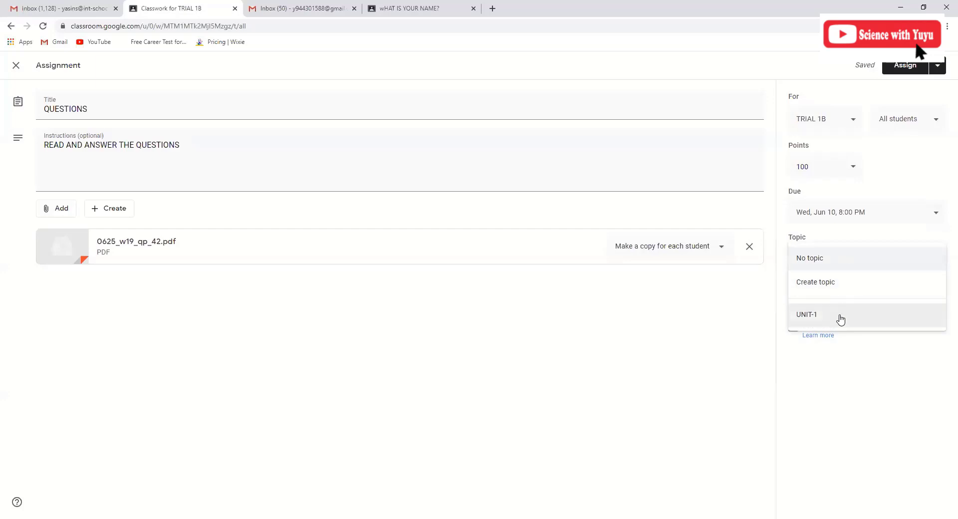
{"action": "left_click", "coordinate": [838, 261]}
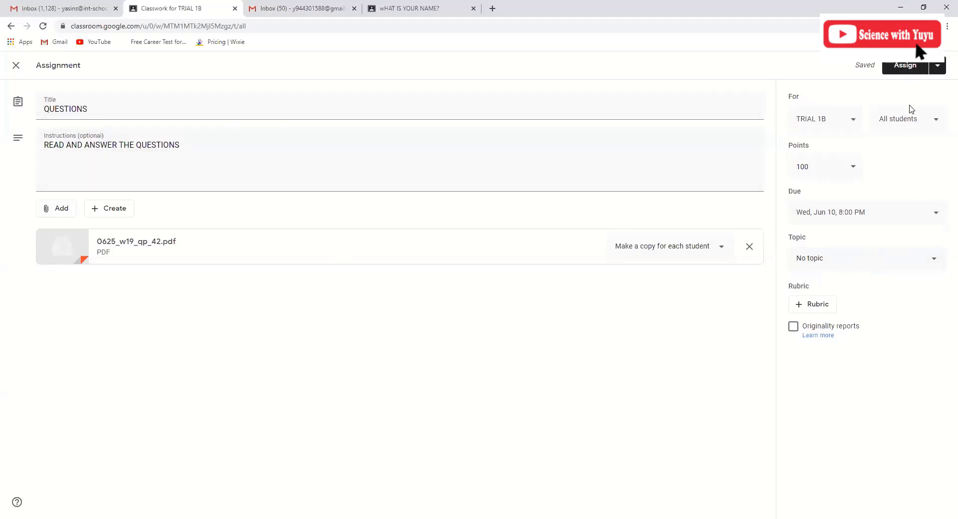
{"action": "left_click", "coordinate": [938, 66]}
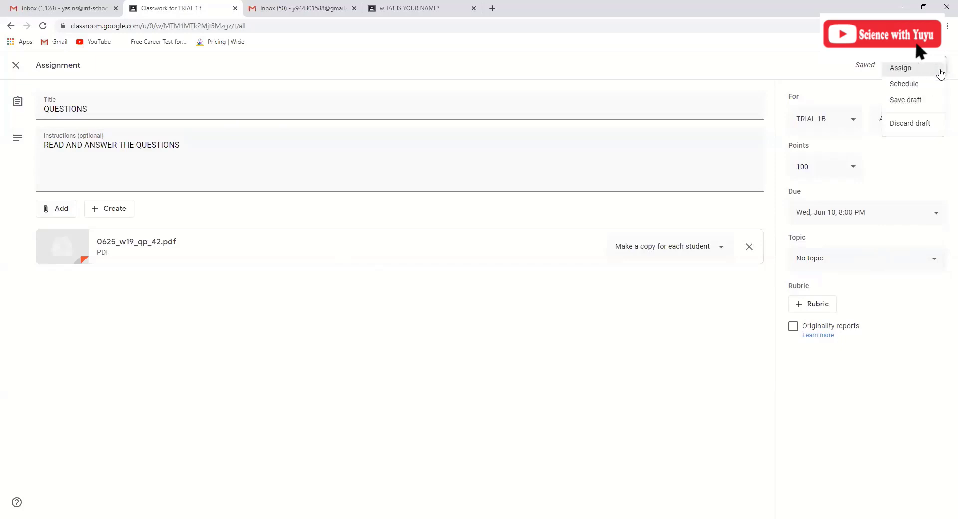
{"action": "left_click", "coordinate": [839, 88]}
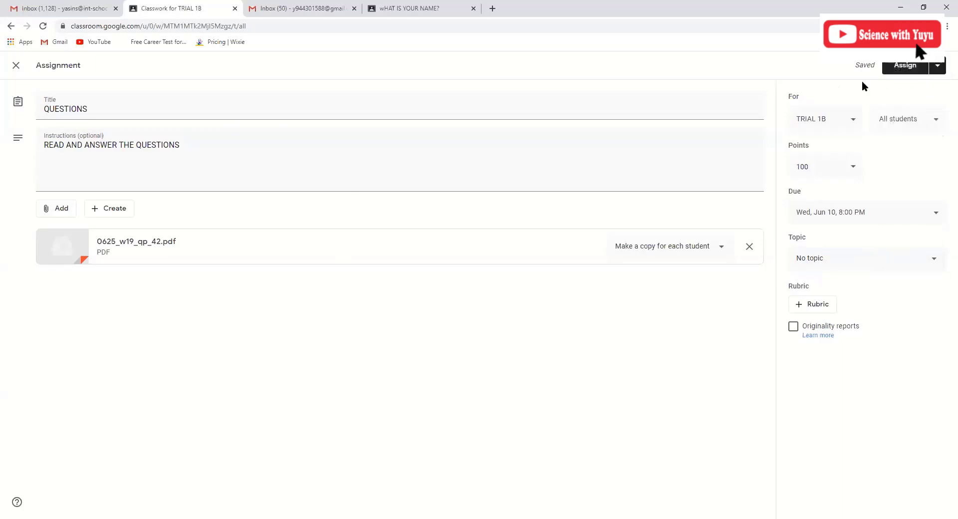
{"action": "left_click", "coordinate": [906, 66]}
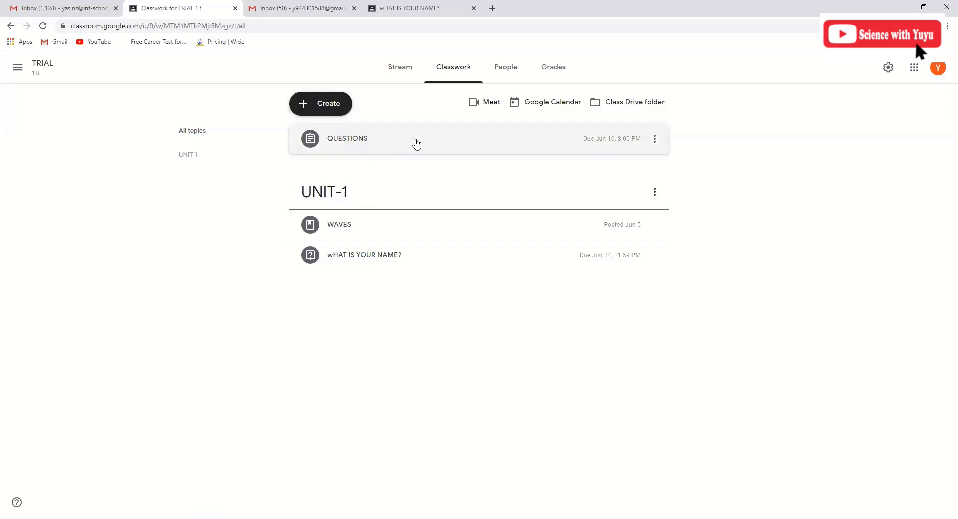
{"action": "left_click_drag", "start_coordinate": [416, 144], "coordinate": [411, 279]}
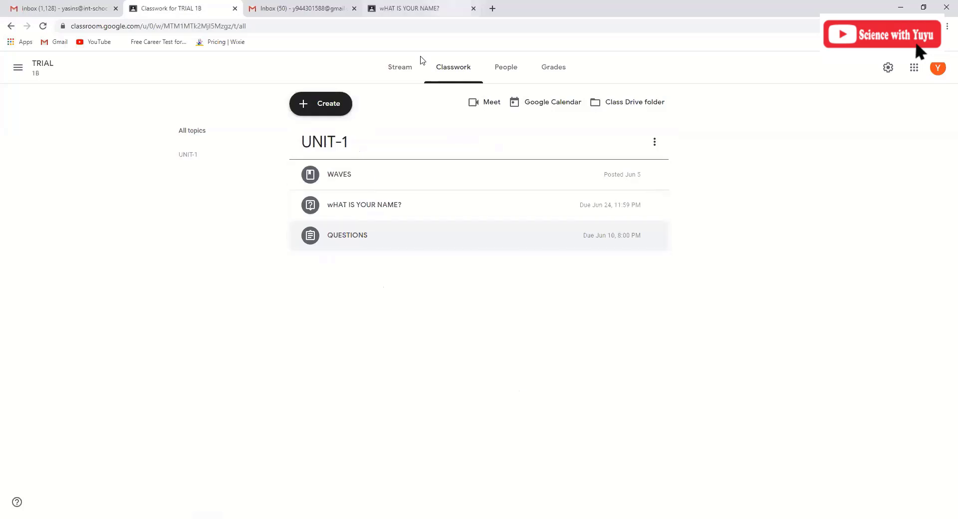
Step: Switch to the student account and view the QUESTIONS assignment's details from the TRIAL class's classwork
{"action": "left_click", "coordinate": [420, 8]}
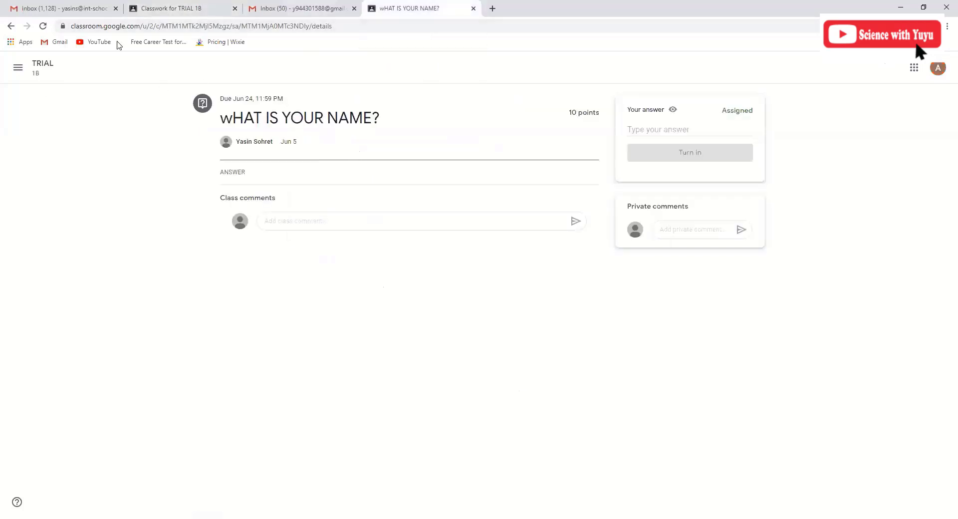
{"action": "left_click", "coordinate": [189, 5]}
{"action": "left_click", "coordinate": [410, 4]}
{"action": "left_click", "coordinate": [43, 68]}
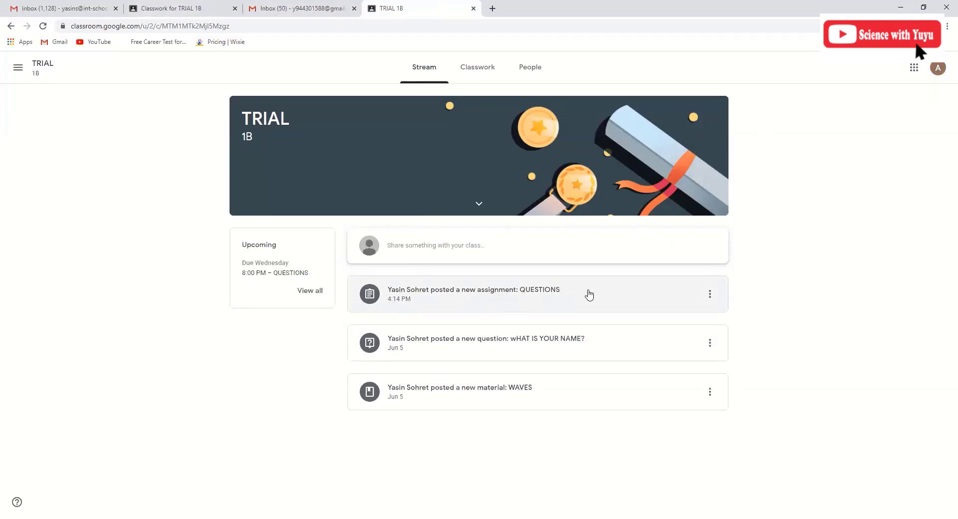
{"action": "left_click", "coordinate": [477, 74]}
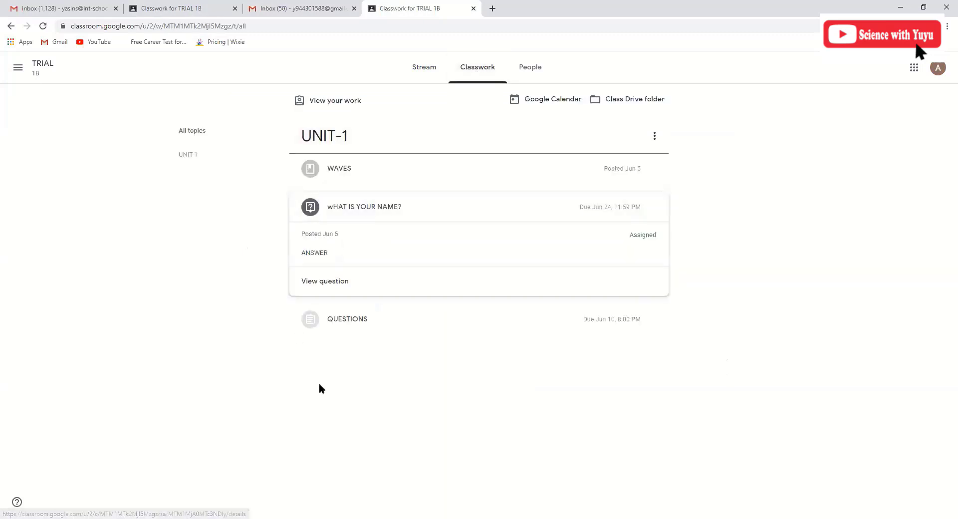
{"action": "left_click", "coordinate": [352, 327]}
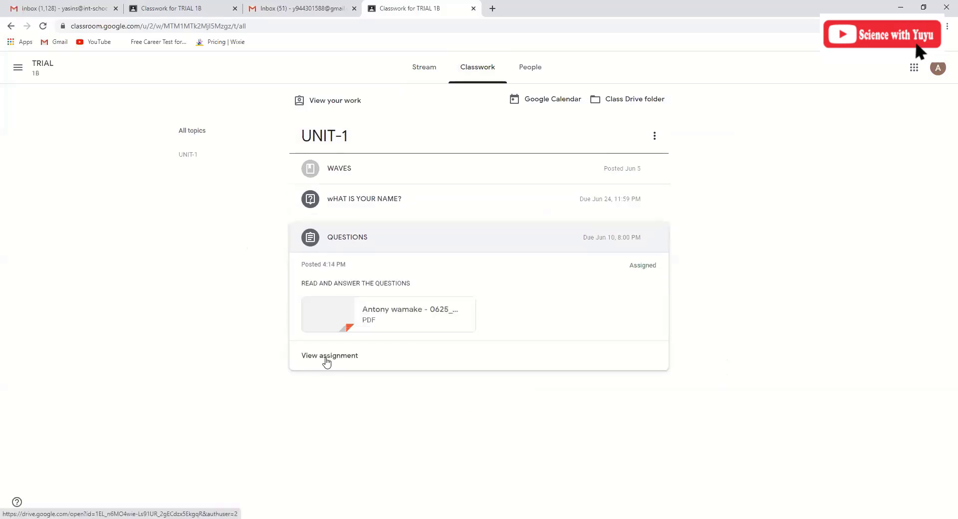
{"action": "left_click", "coordinate": [327, 360]}
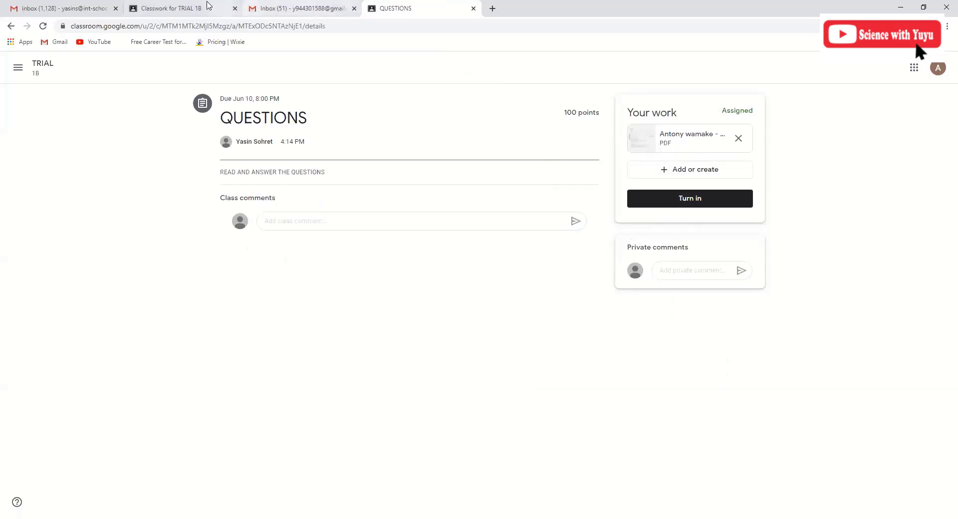
Step: Return to the teacher account and inspect the assigned student's work for the QUESTIONS assignment
{"action": "left_click", "coordinate": [183, 4]}
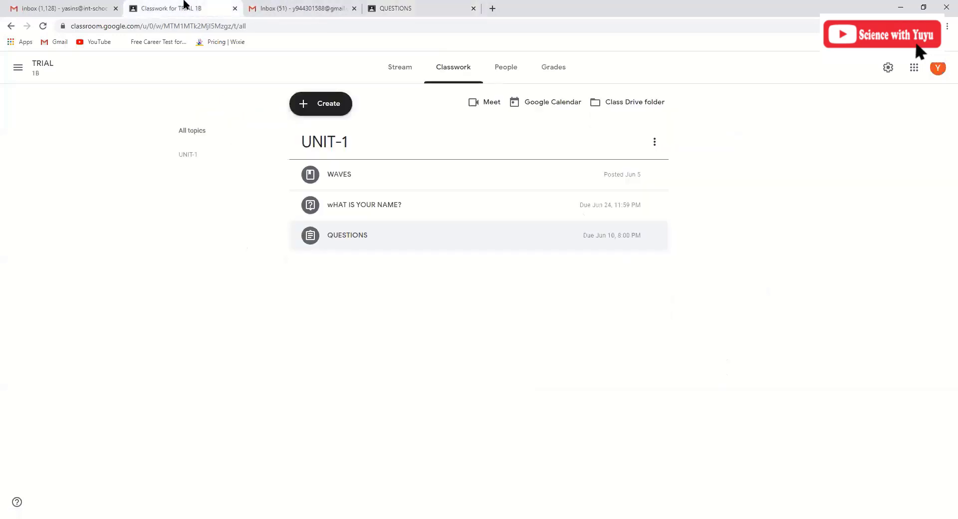
{"action": "left_click", "coordinate": [399, 240]}
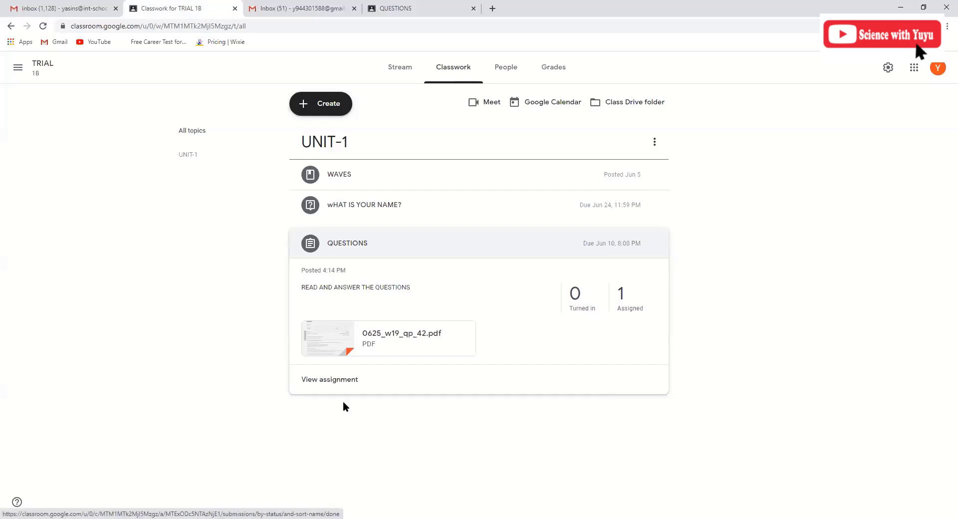
{"action": "left_click", "coordinate": [341, 382]}
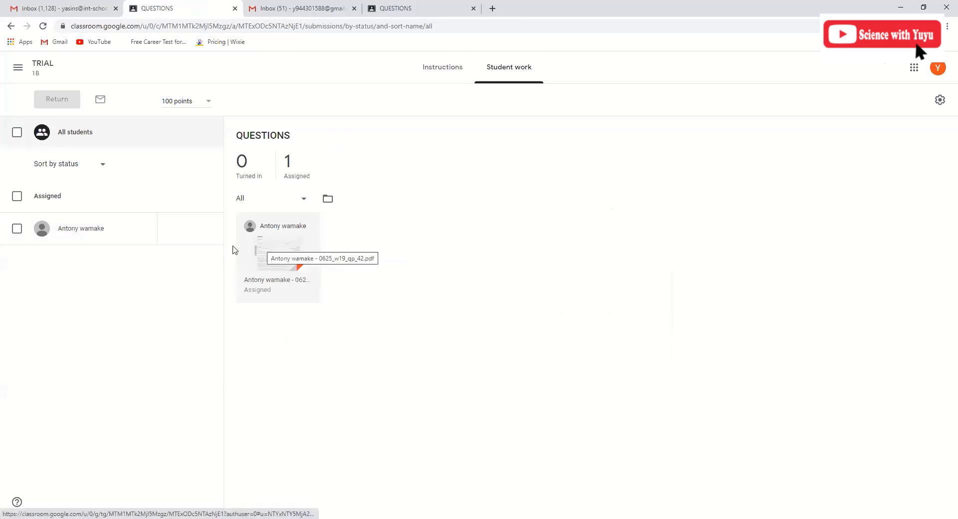
{"action": "left_click", "coordinate": [171, 233]}
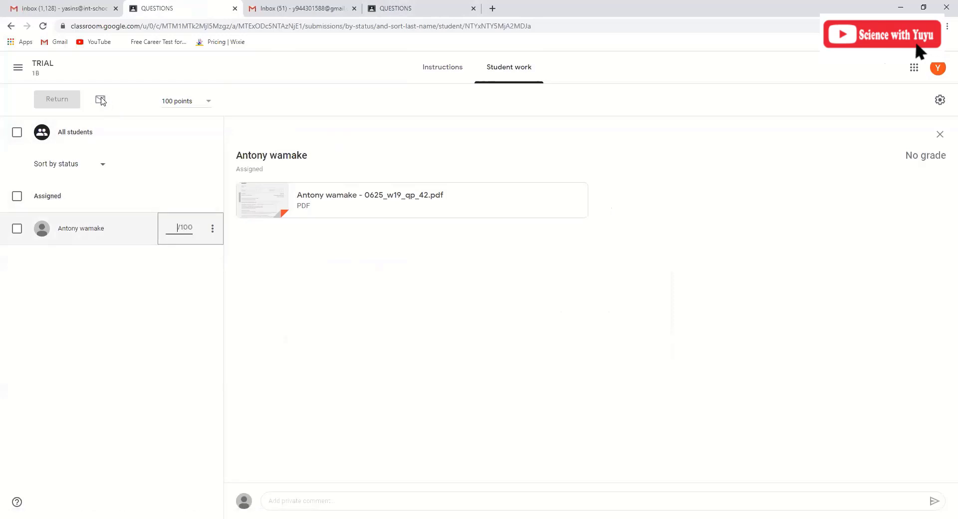
{"action": "key", "text": "ctrl+4"}
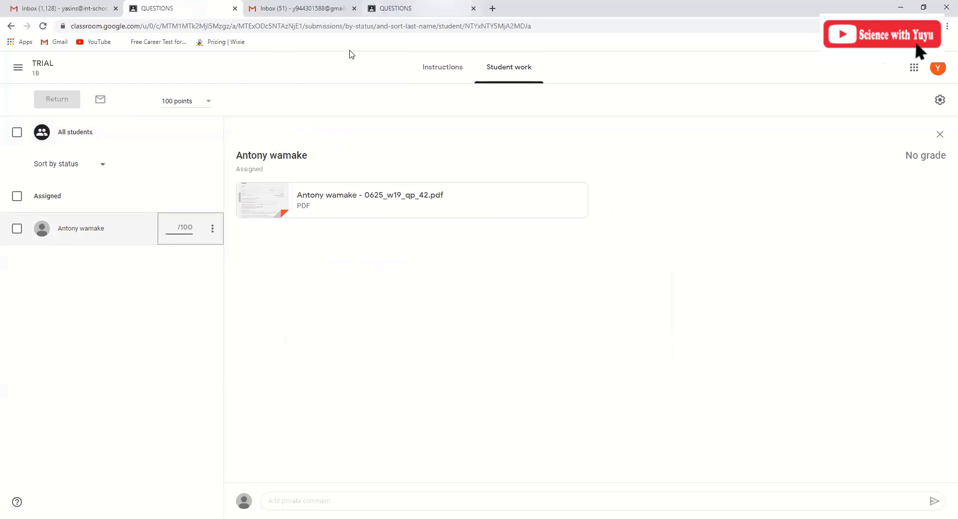
{"action": "left_click", "coordinate": [156, 5]}
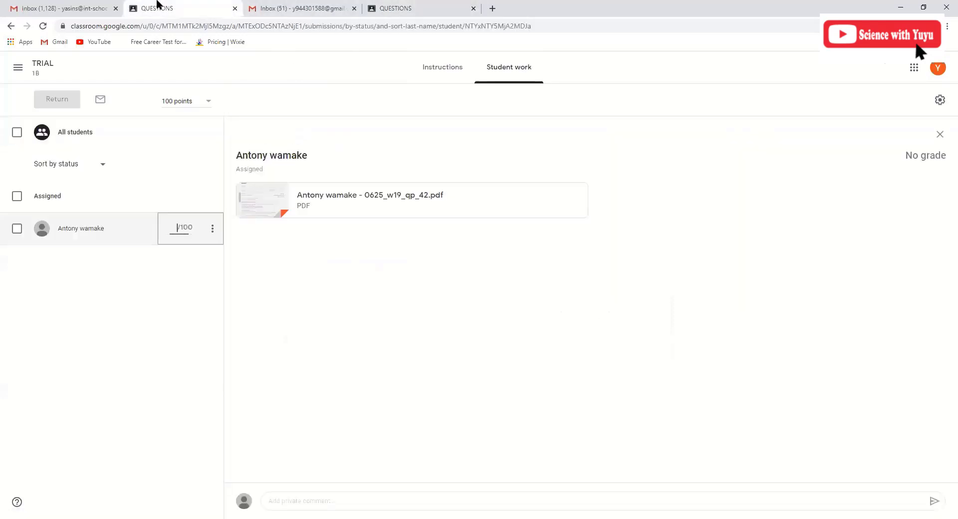
Step: Start a new assignment in the classwork of the TRIAL 1B class
{"action": "left_click", "coordinate": [18, 71]}
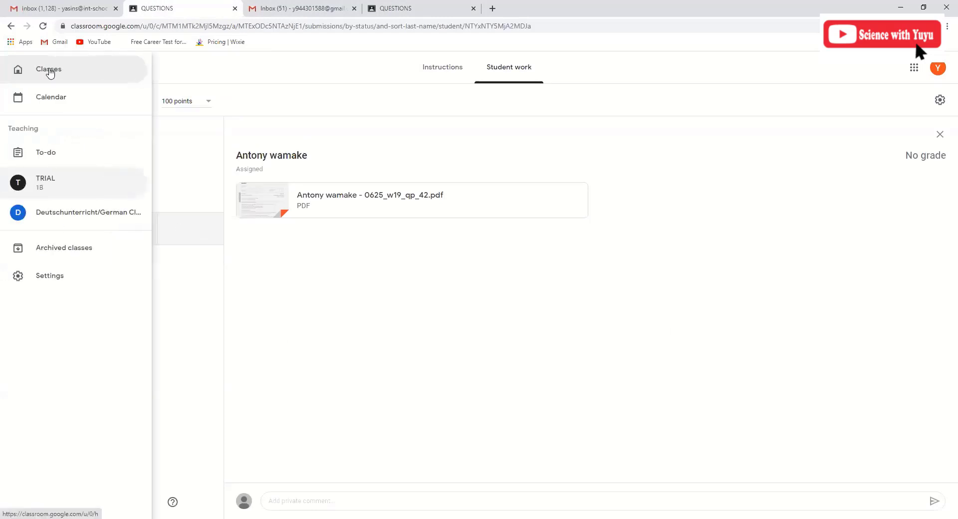
{"action": "left_click", "coordinate": [62, 187]}
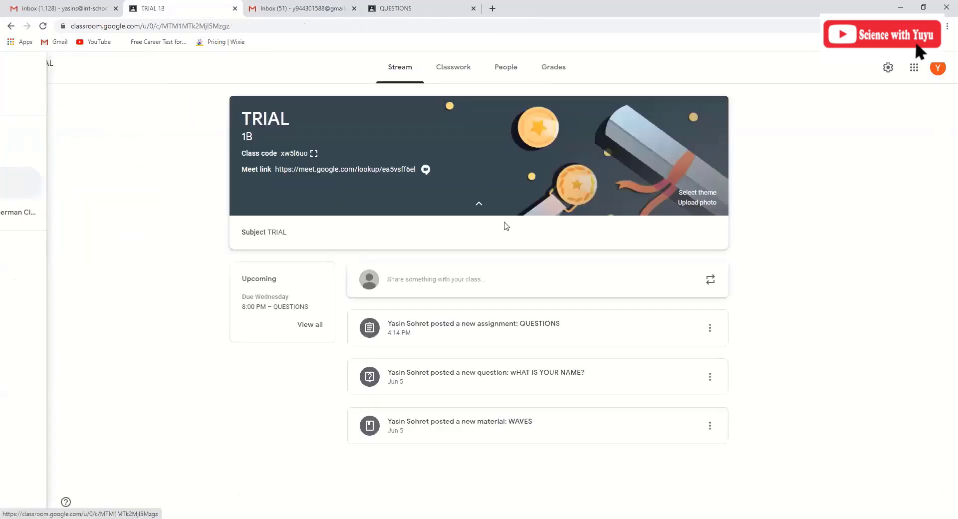
{"action": "left_click", "coordinate": [452, 68]}
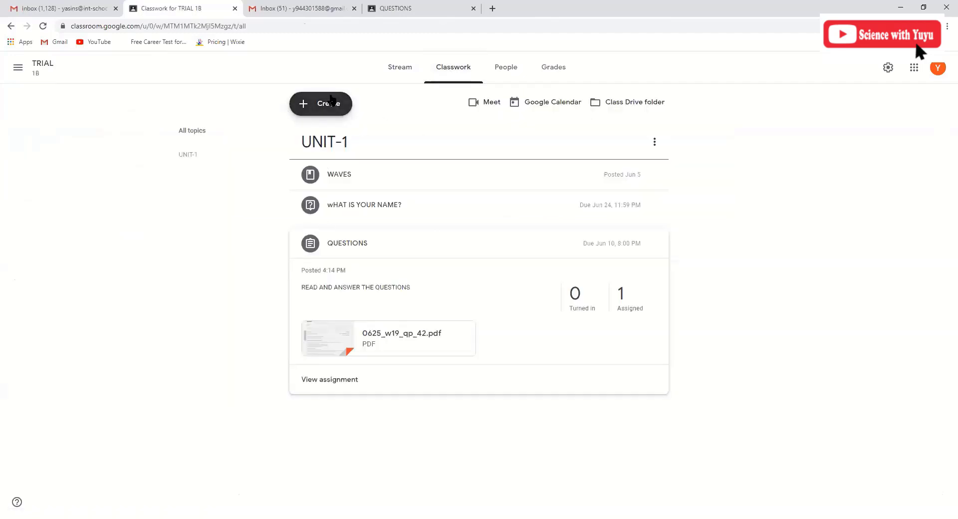
{"action": "left_click", "coordinate": [366, 245]}
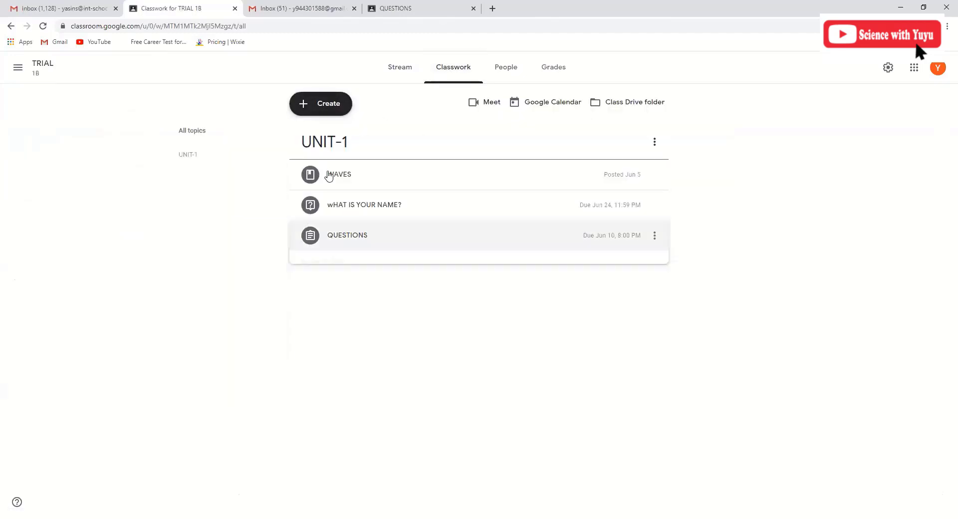
{"action": "left_click", "coordinate": [323, 106]}
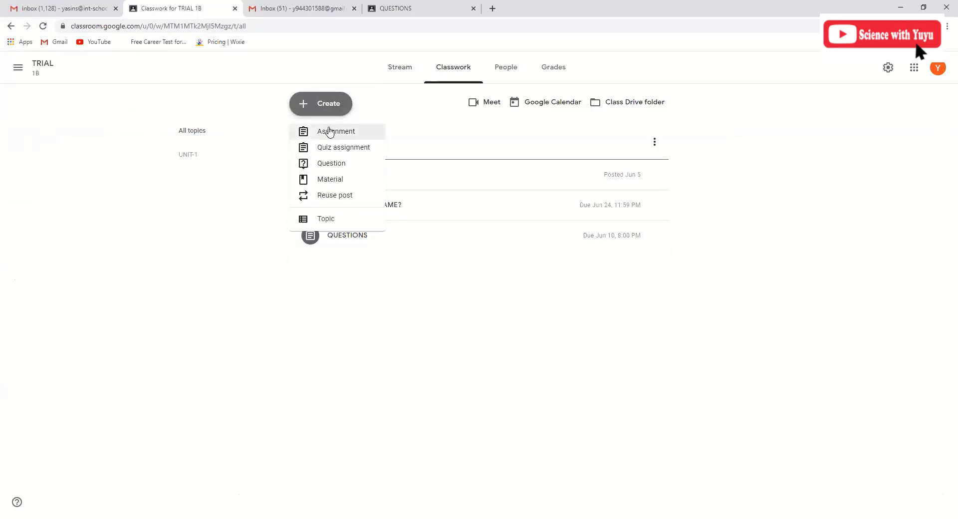
{"action": "left_click", "coordinate": [329, 131]}
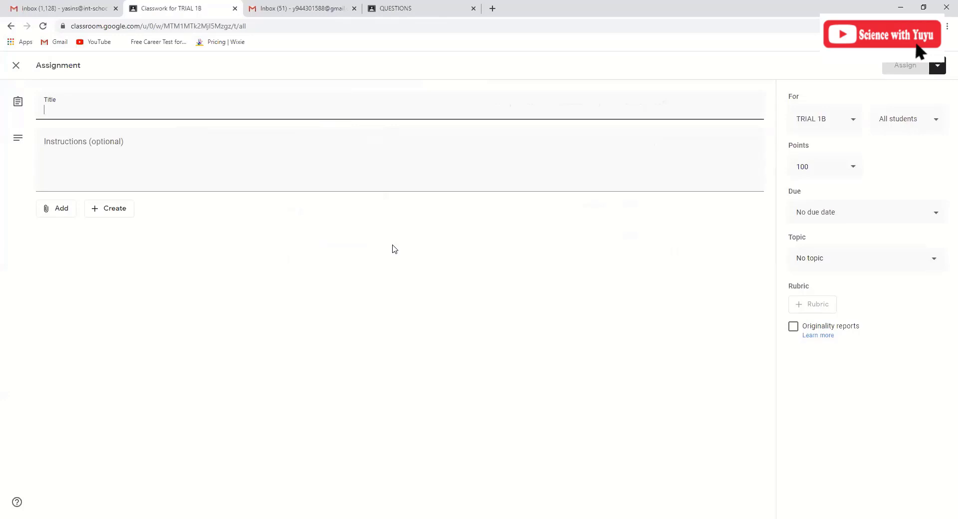
{"action": "left_click", "coordinate": [64, 212]}
{"action": "left_click", "coordinate": [248, 244]}
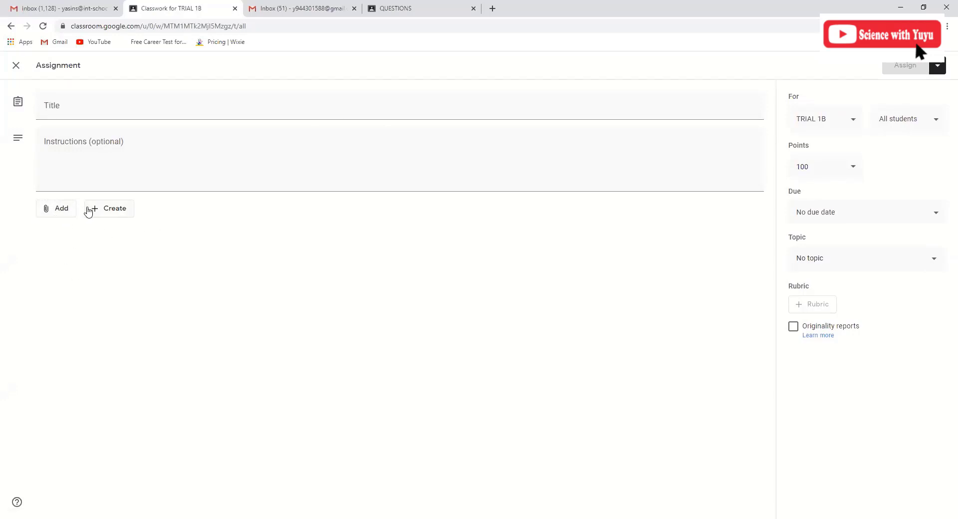
{"action": "left_click", "coordinate": [102, 209]}
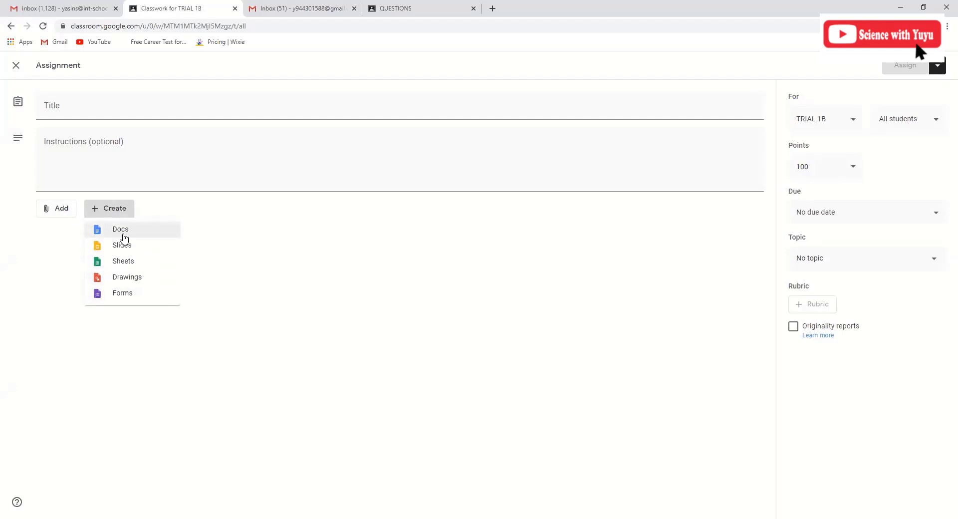
{"action": "left_click", "coordinate": [213, 240]}
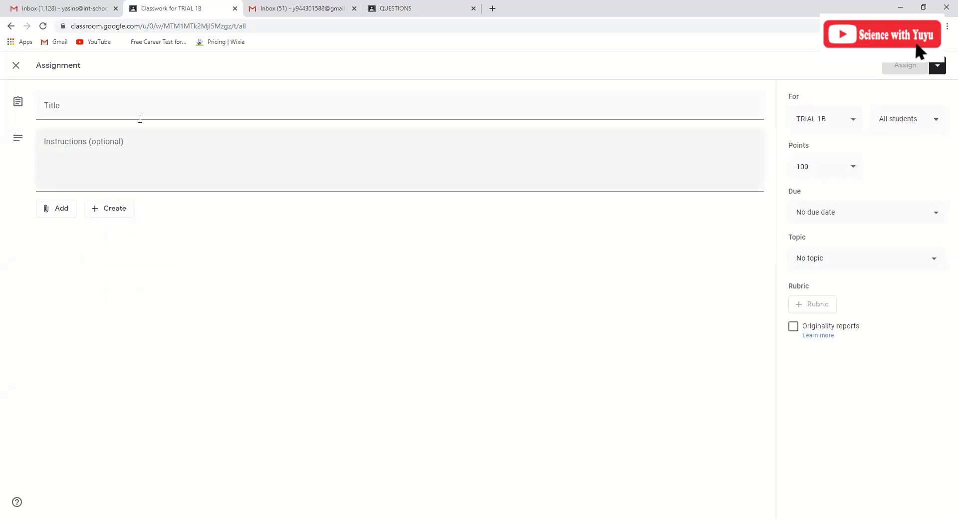
Step: Title the assignment MULTIPLE CHOICE ASSIGNMENT and enter FFFF as its instructions
{"action": "left_click", "coordinate": [120, 106]}
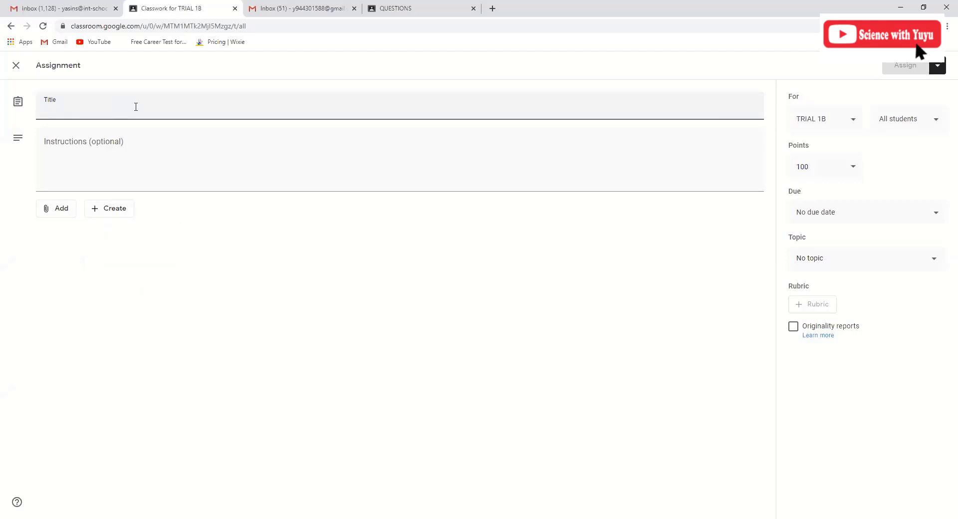
{"action": "type", "text": "MUL"}
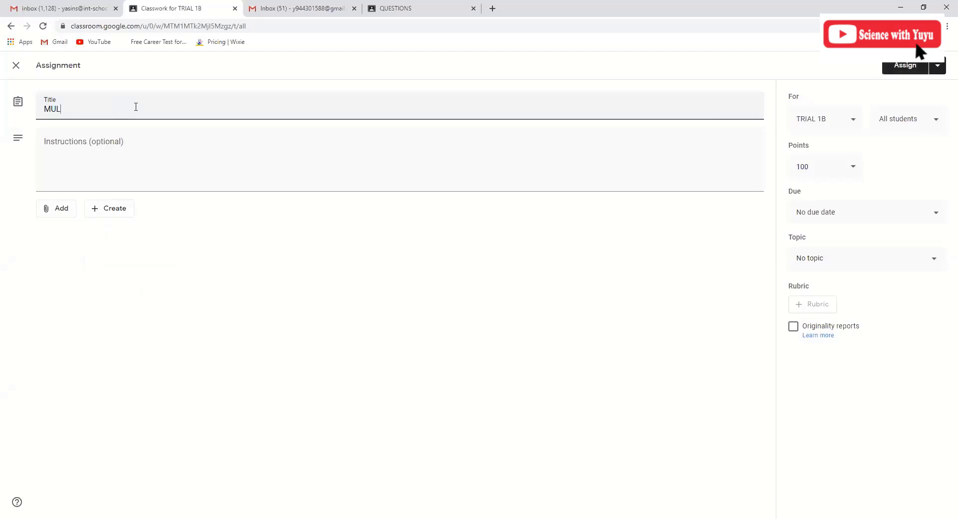
{"action": "type", "text": "TIPLE CHOICE ASSIGNMENT"}
{"action": "left_click", "coordinate": [150, 143]}
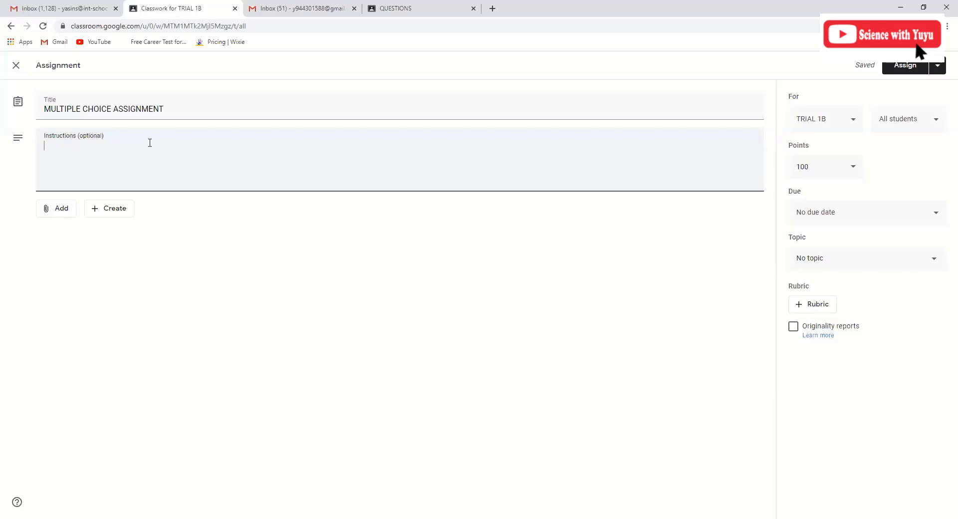
{"action": "left_click", "coordinate": [171, 106]}
{"action": "left_click", "coordinate": [152, 157]}
{"action": "type", "text": "FFFF"}
Step: Create a new Google Forms form from the assignment and title it PHYSICS TEST
{"action": "left_click", "coordinate": [110, 212]}
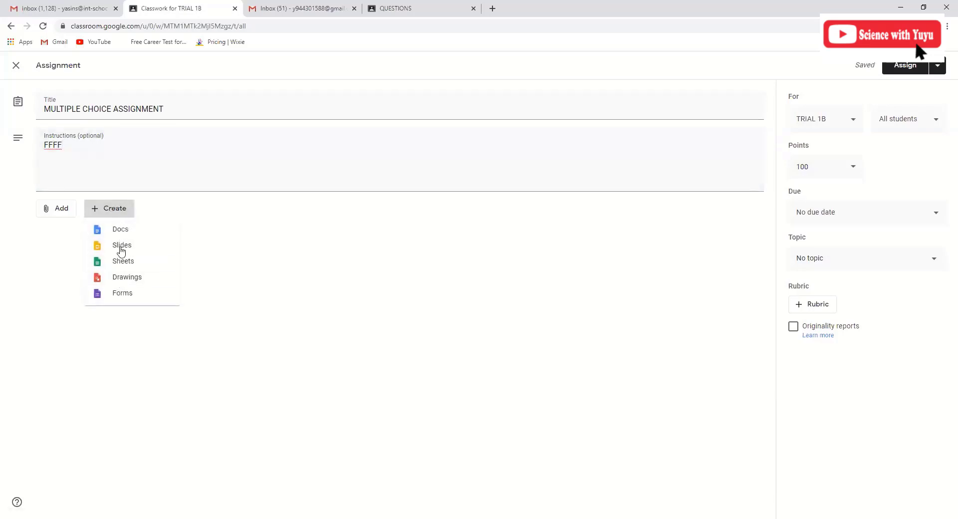
{"action": "left_click", "coordinate": [128, 296]}
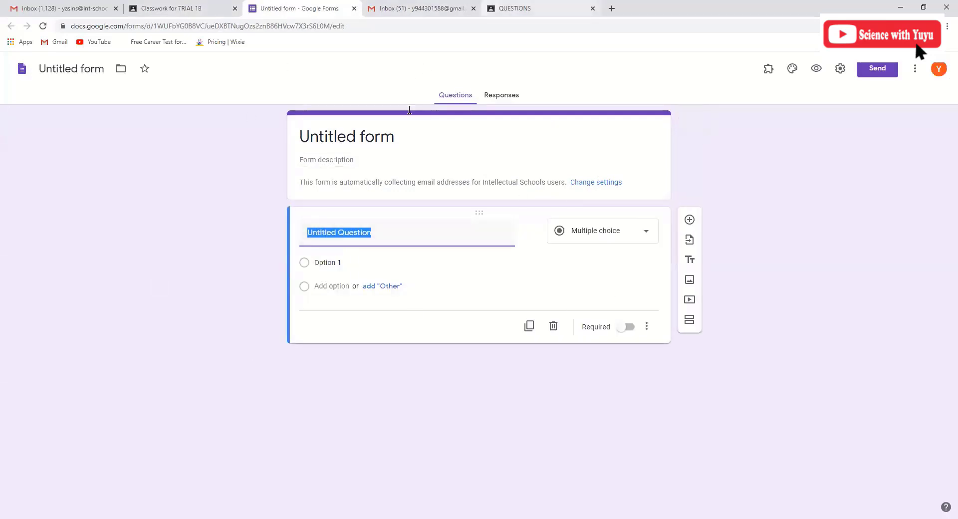
{"action": "left_click", "coordinate": [388, 137]}
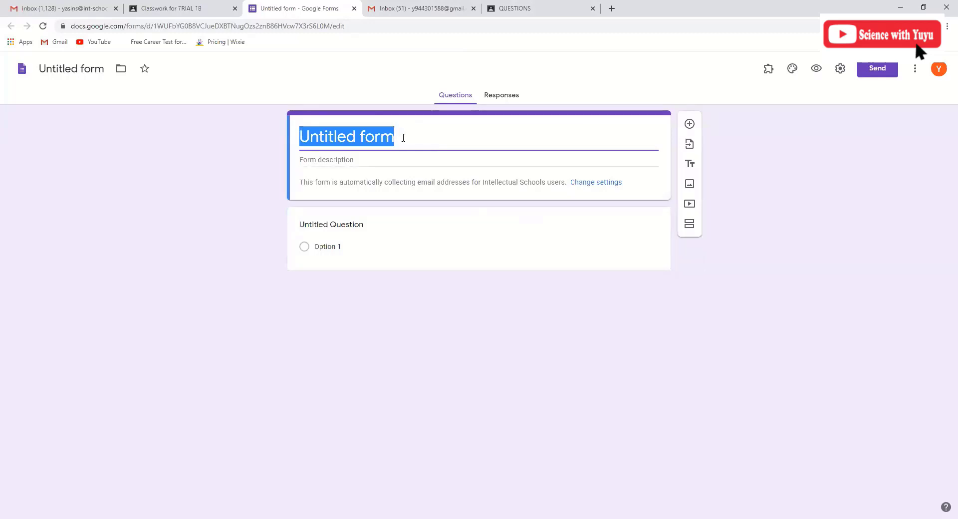
{"action": "type", "text": "p"}
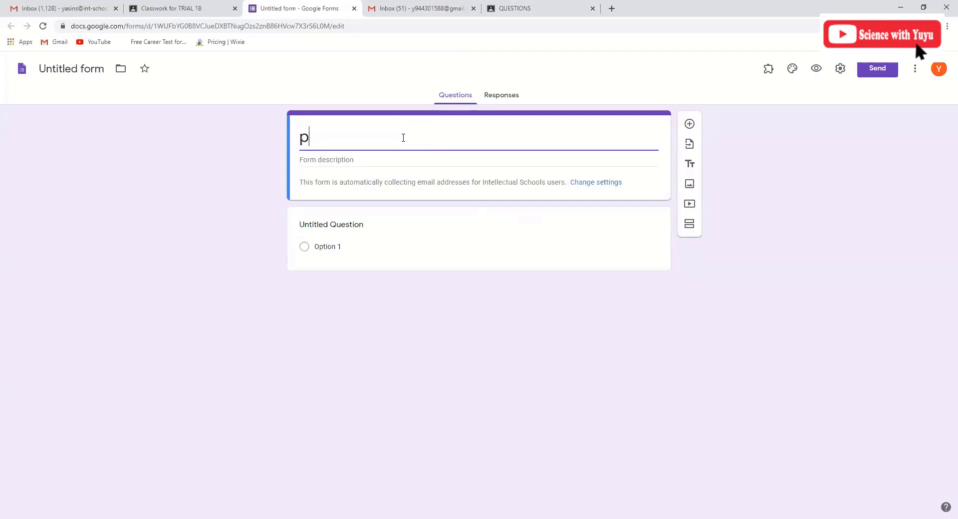
{"action": "key", "text": "BackSpace"}
{"action": "type", "text": "PHYS"}
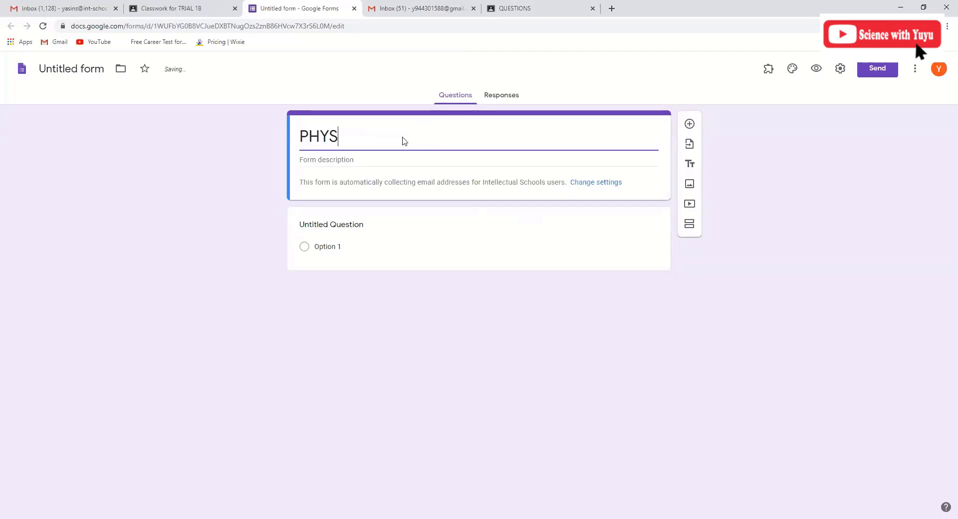
{"action": "type", "text": "ICS TEST"}
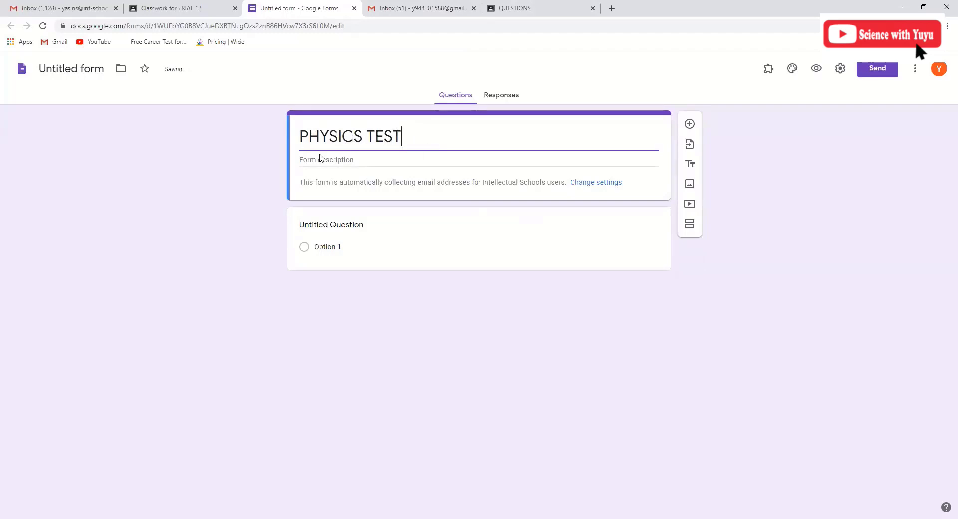
{"action": "left_click", "coordinate": [345, 163]}
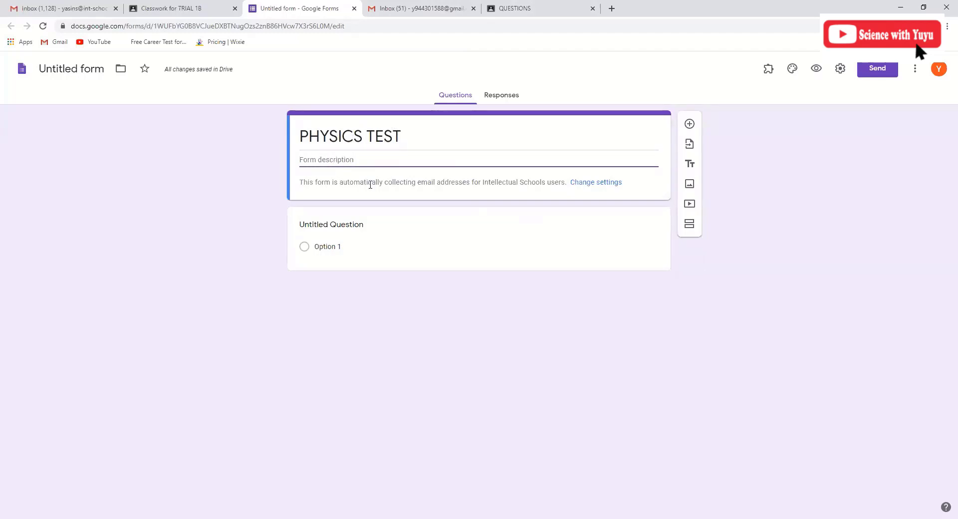
Step: Clear the placeholder text of the form's first question
{"action": "left_click", "coordinate": [355, 224]}
{"action": "left_click", "coordinate": [383, 232]}
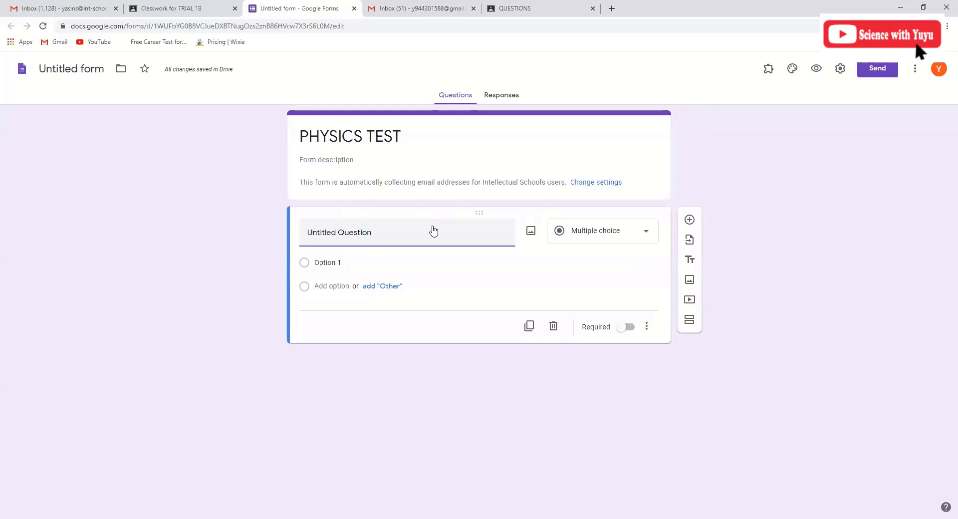
{"action": "left_click_drag", "start_coordinate": [380, 230], "coordinate": [287, 232]}
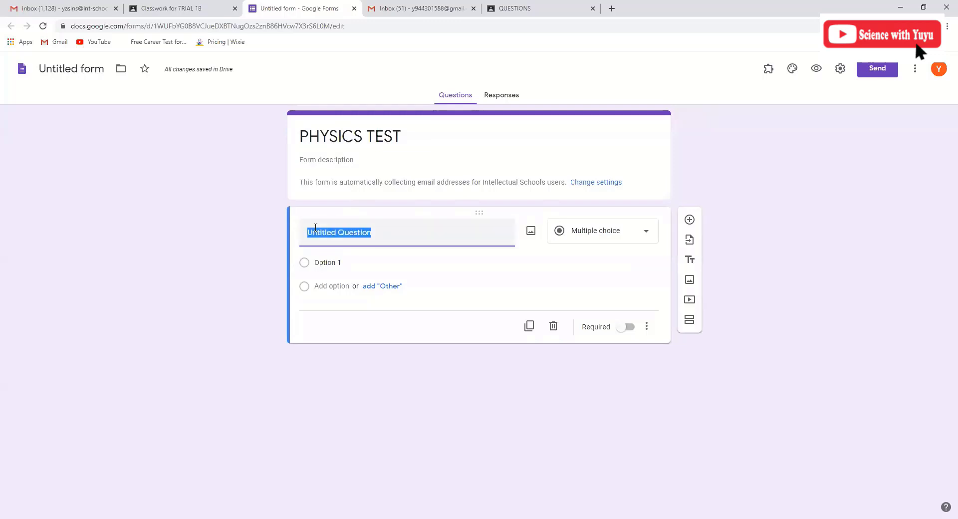
{"action": "key", "text": "BackSpace"}
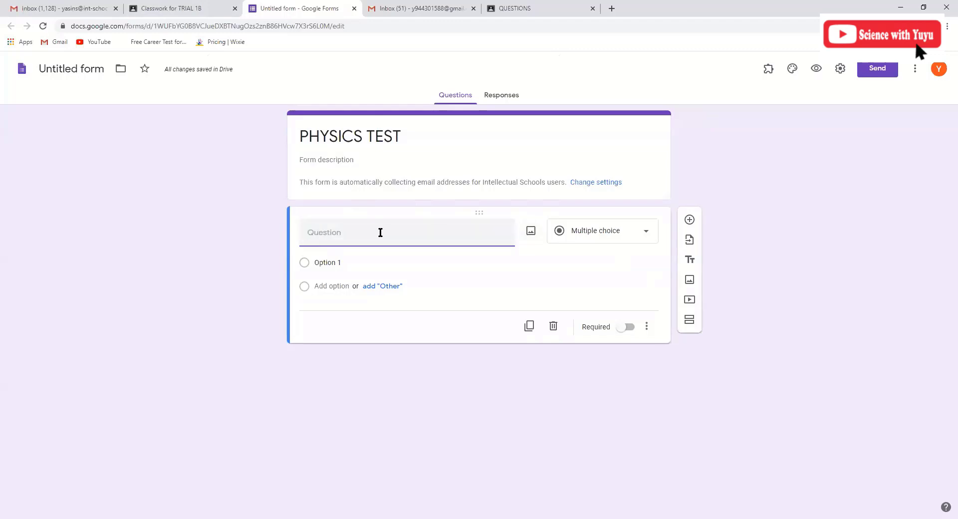
{"action": "left_click", "coordinate": [626, 238]}
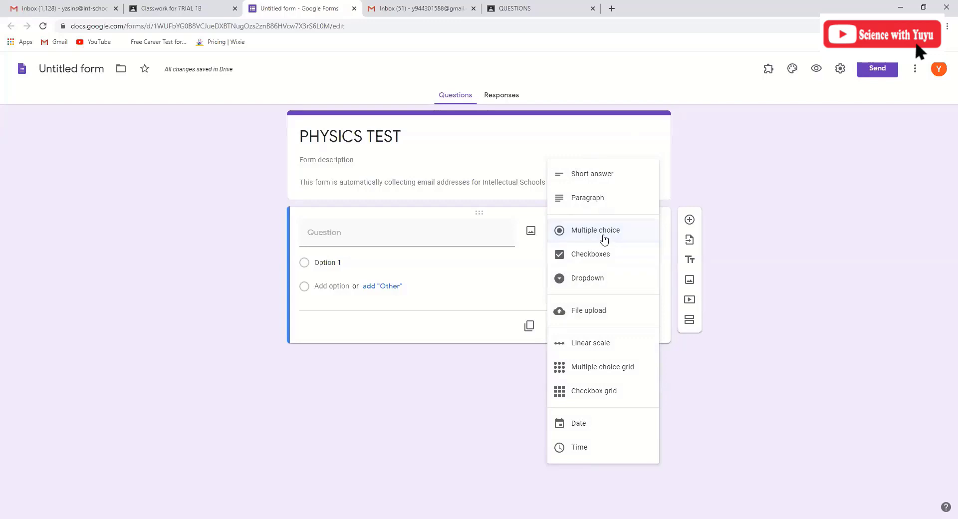
{"action": "left_click", "coordinate": [454, 231]}
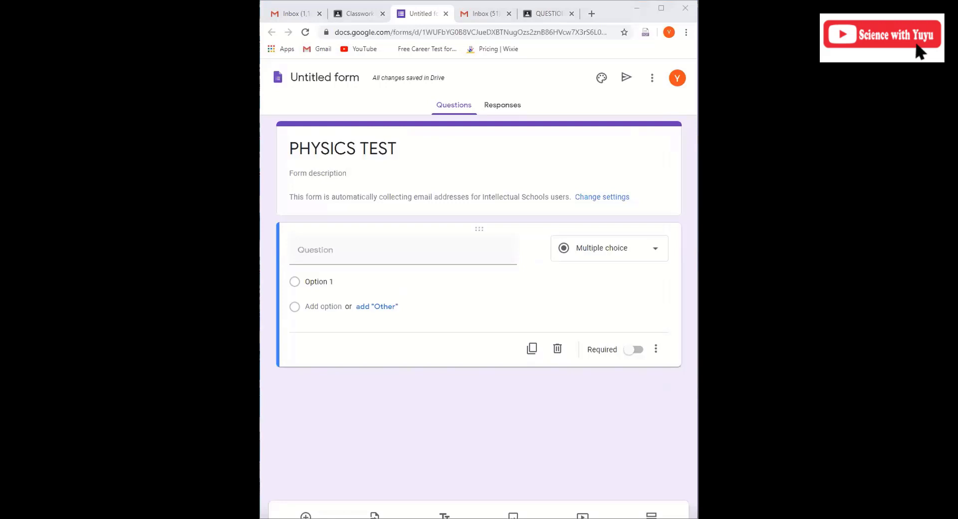
{"action": "key", "text": "alt+Tab"}
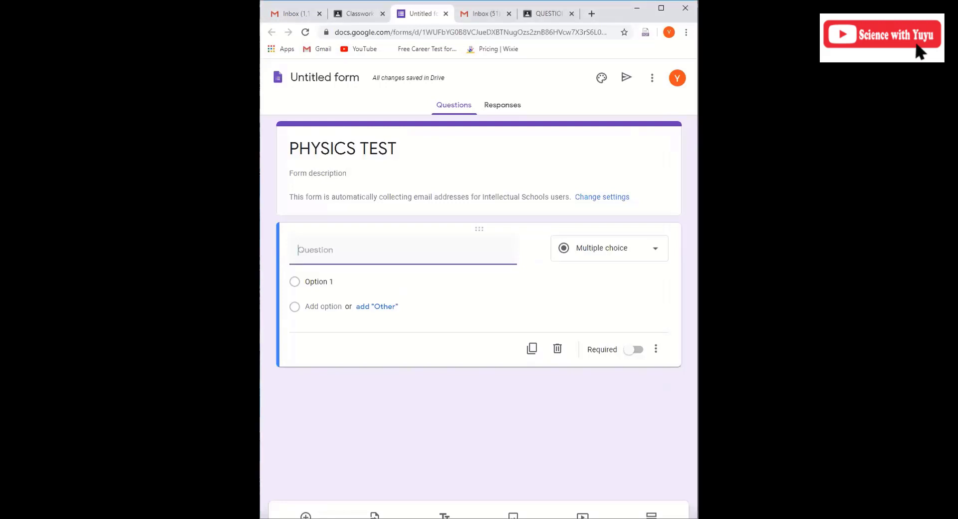
{"action": "key", "text": "alt+Tab"}
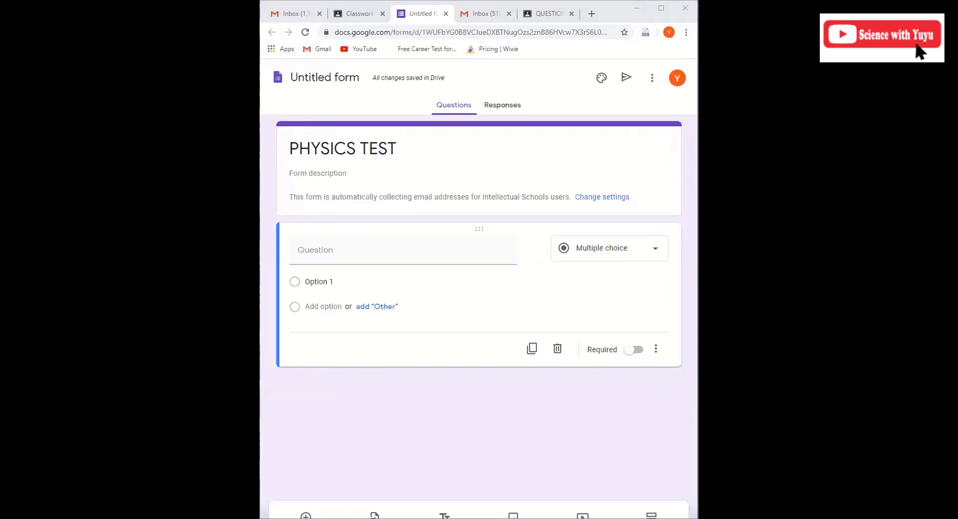
{"action": "left_click", "coordinate": [403, 250]}
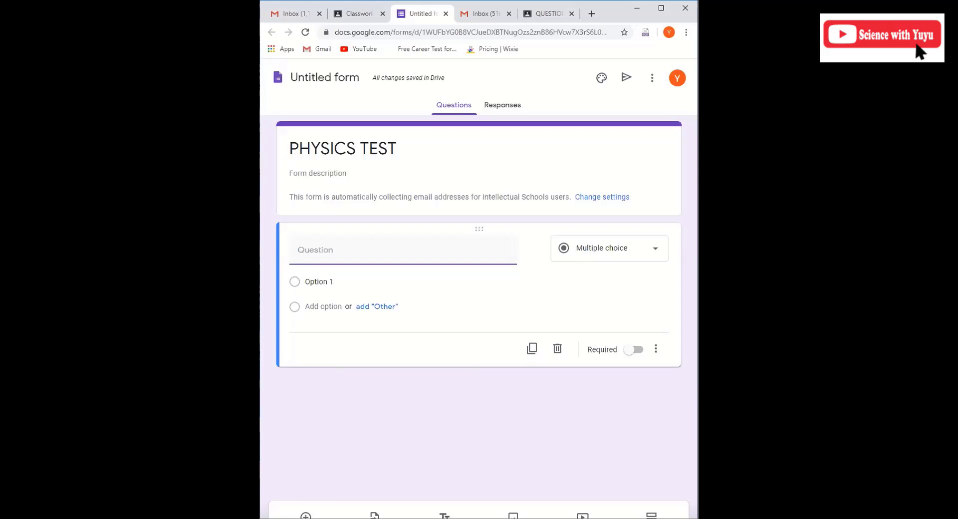
{"action": "key", "text": "alt+Tab"}
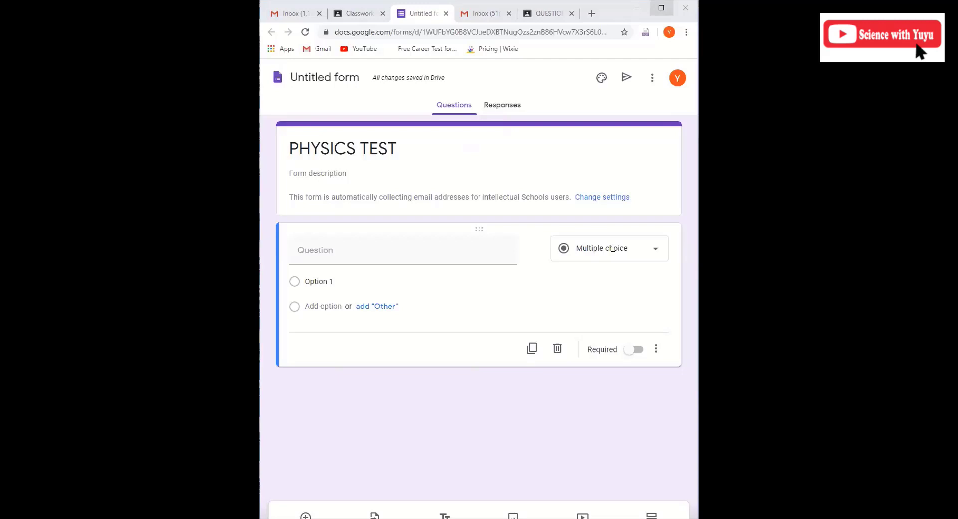
{"action": "key", "text": "super+Up"}
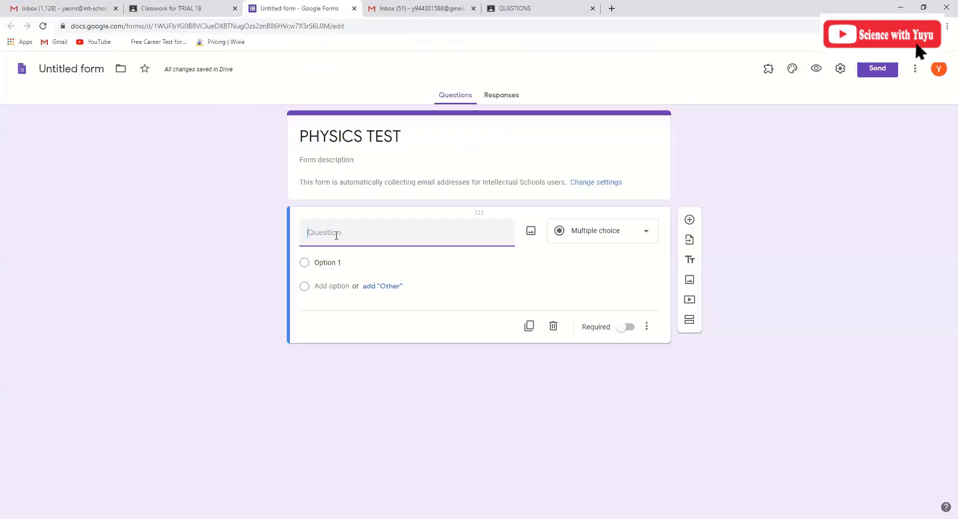
Step: Enter WHAT IS THE UNIT OF FORCE? as the text of the first multiple-choice question
{"action": "type", "text": "WHAT US"}
{"action": "key", "text": "BackSpace"}
{"action": "type", "text": "IS THE UNI"}
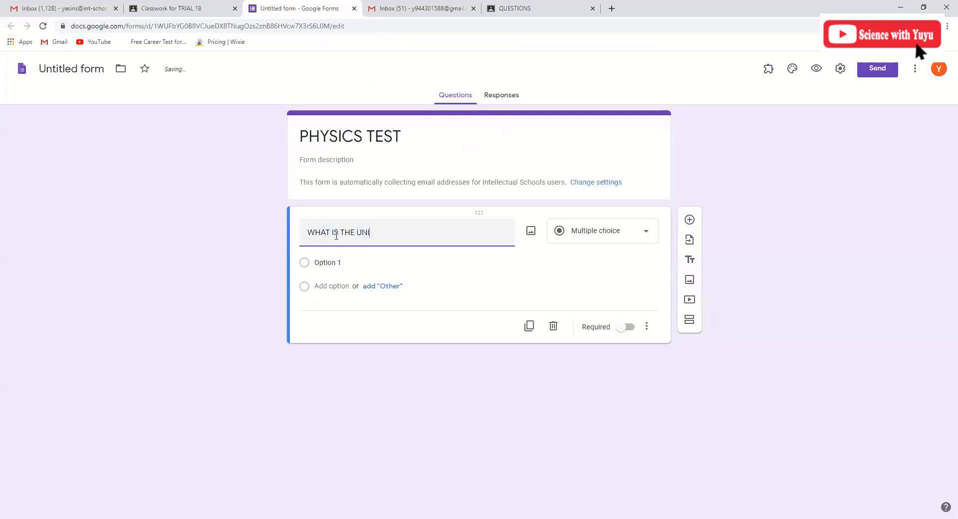
{"action": "type", "text": "T OF FORCE?"}
Step: Give the unit of force question four answer options: NEWTON, GRAM, CM and KG
{"action": "left_click", "coordinate": [331, 263]}
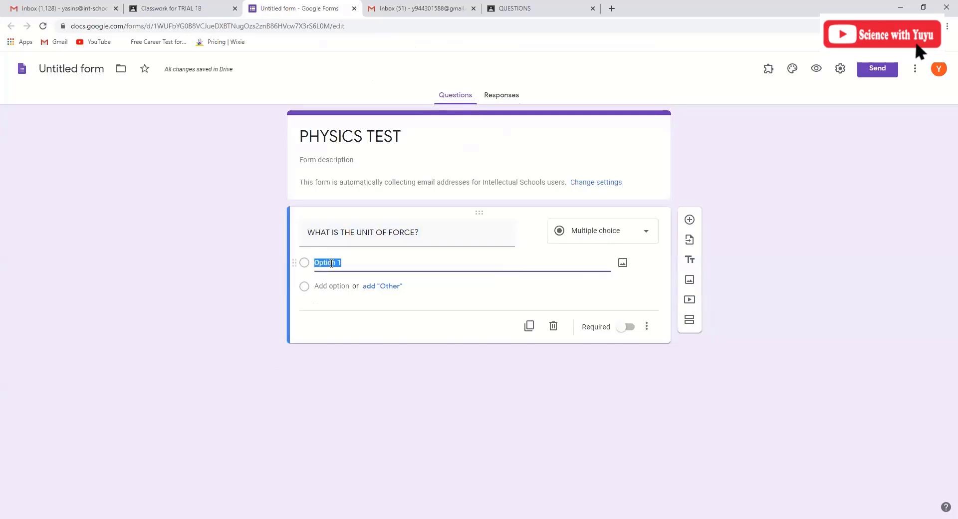
{"action": "type", "text": "NEWTON"}
{"action": "left_click", "coordinate": [323, 286]}
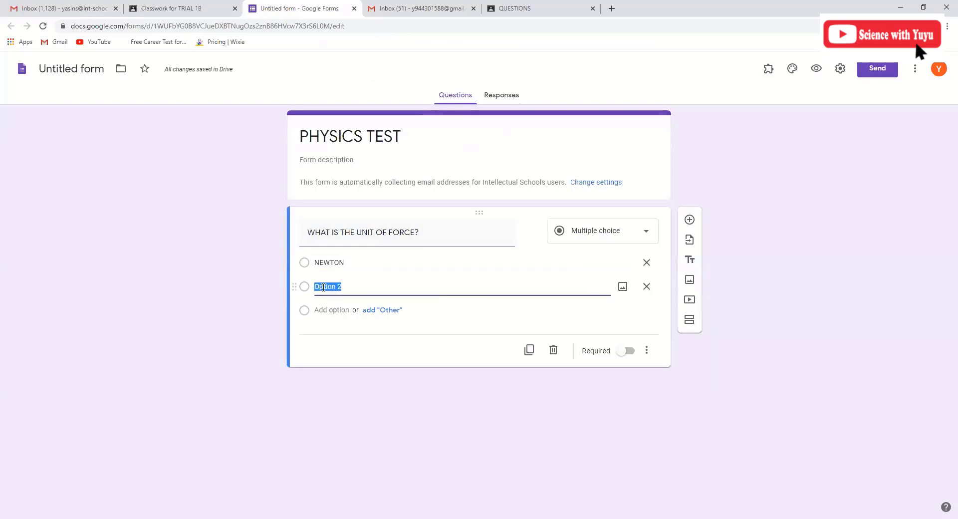
{"action": "type", "text": "GRAM"}
{"action": "left_click", "coordinate": [335, 309]}
{"action": "type", "text": "CM"}
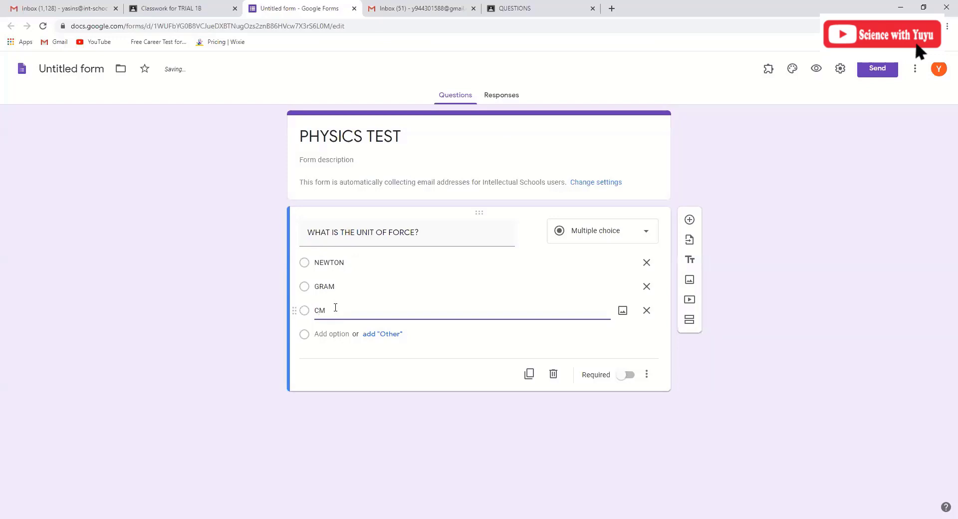
{"action": "left_click", "coordinate": [327, 334]}
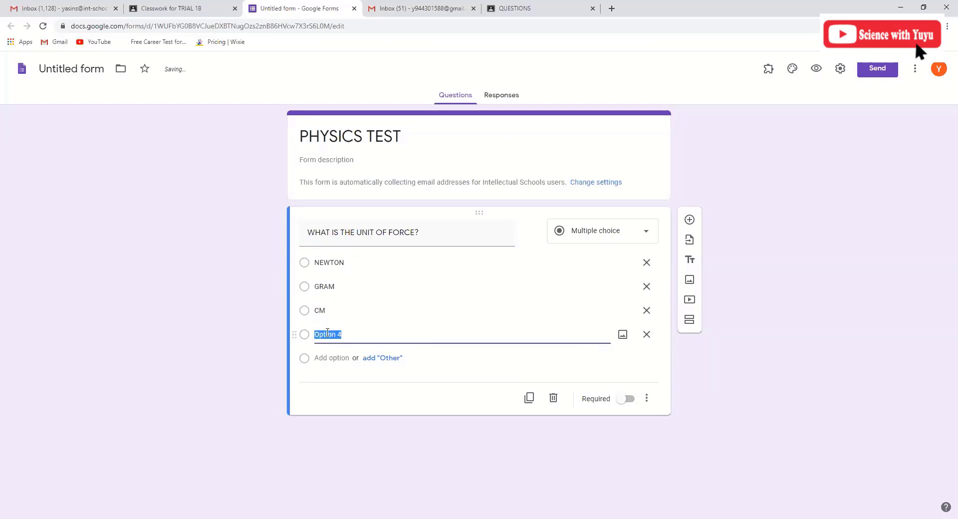
{"action": "type", "text": "KG"}
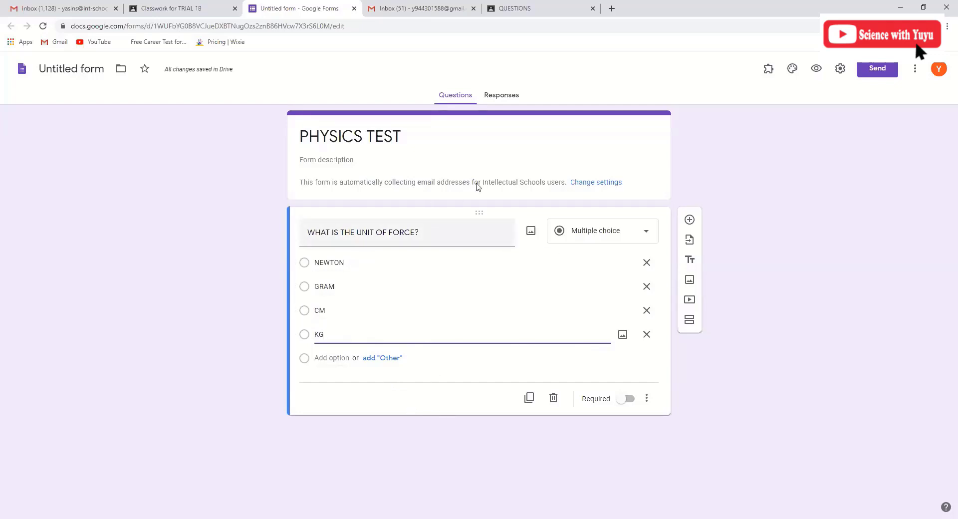
Step: Make the unit of force question required
{"action": "left_click", "coordinate": [632, 401]}
{"action": "left_click", "coordinate": [631, 401]}
{"action": "left_click", "coordinate": [623, 401]}
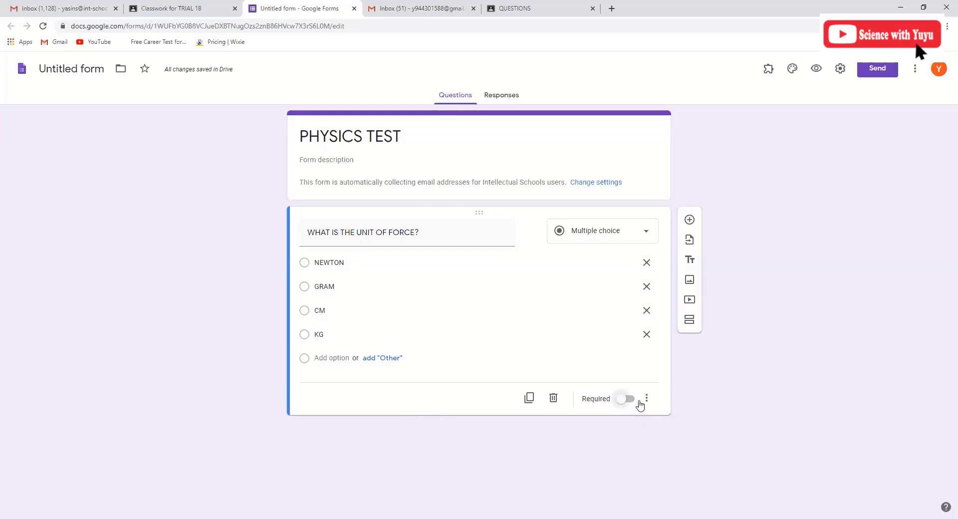
{"action": "left_click", "coordinate": [632, 399]}
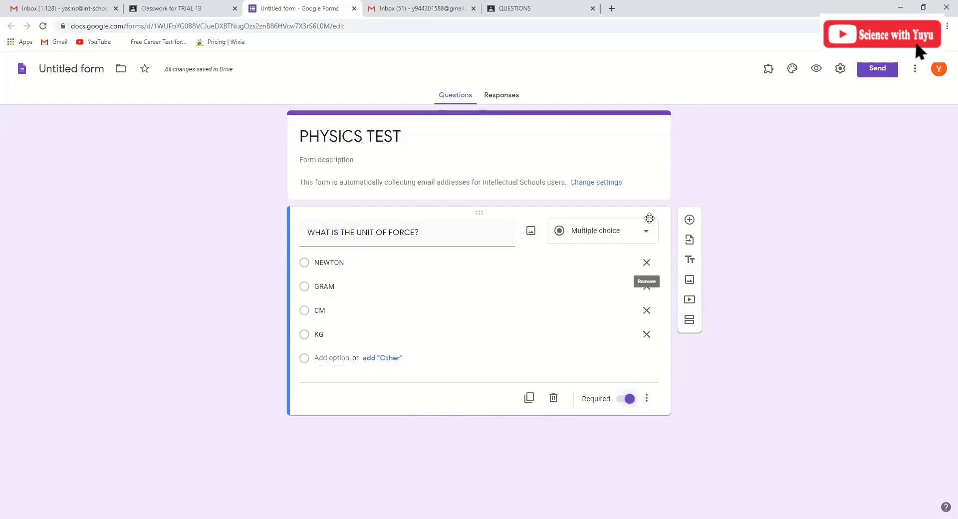
Step: Add a new question below the unit of force question with the text WRITE YOUR FULL NAME
{"action": "left_click", "coordinate": [689, 221]}
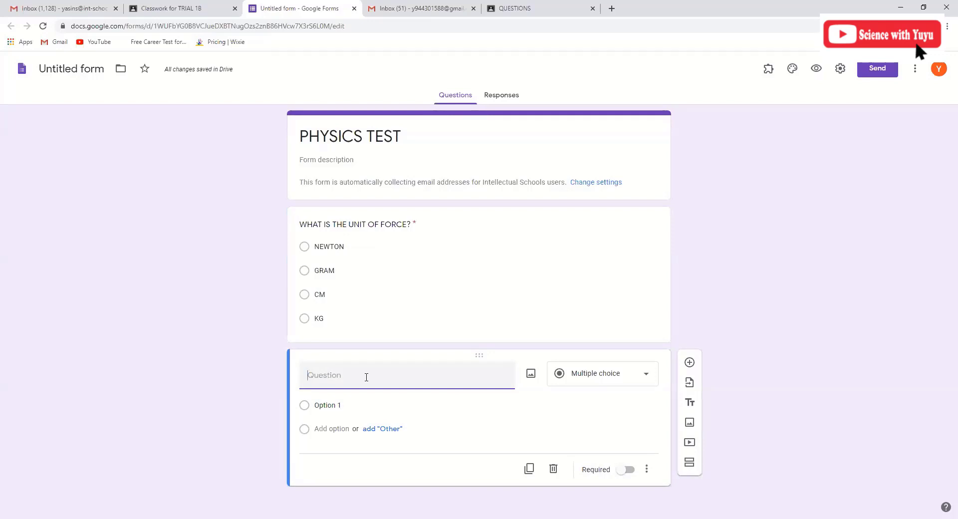
{"action": "type", "text": "WHAT"}
{"action": "key", "text": "BackSpace"}
{"action": "key", "text": "BackSpace"}
{"action": "type", "text": "WRITE YOUR FULL NAME"}
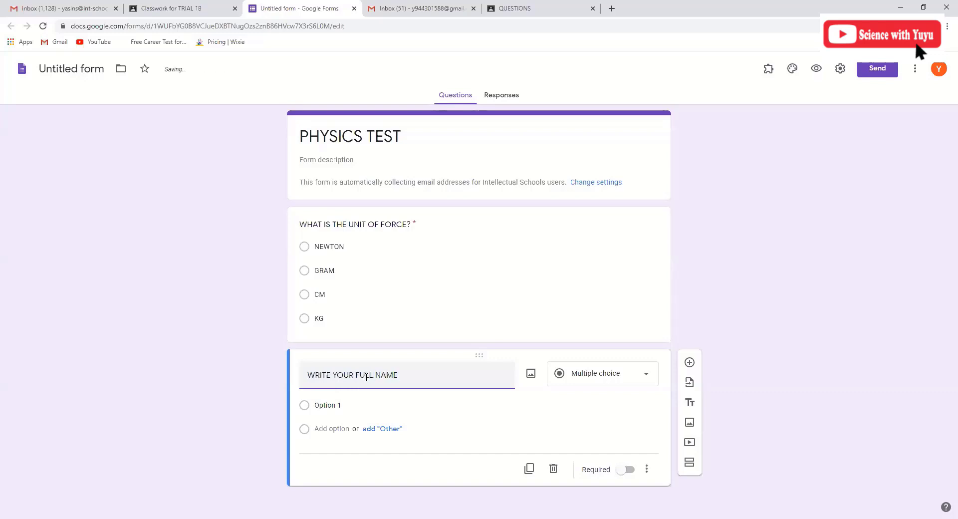
Step: Make the full name question a required short answer and move it above the unit of force question
{"action": "left_click", "coordinate": [592, 382]}
{"action": "left_click", "coordinate": [530, 408]}
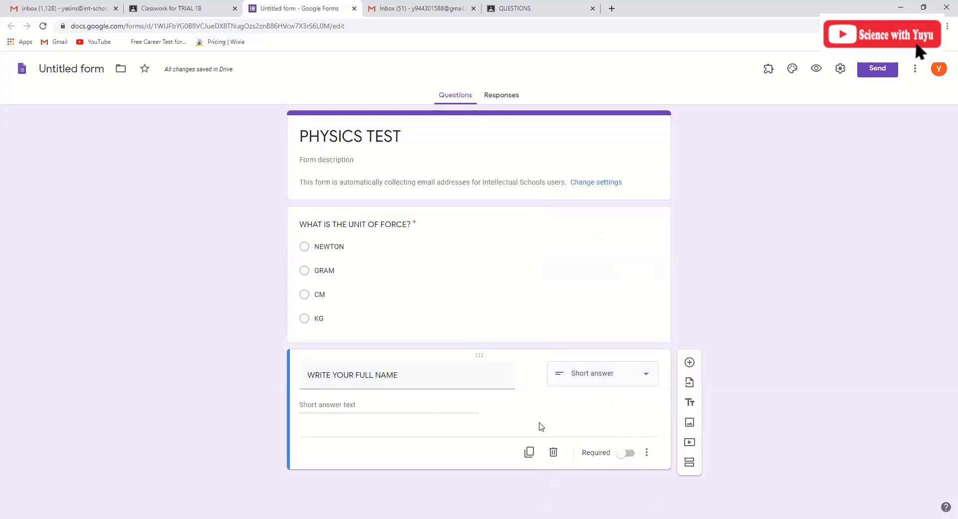
{"action": "left_click", "coordinate": [629, 453]}
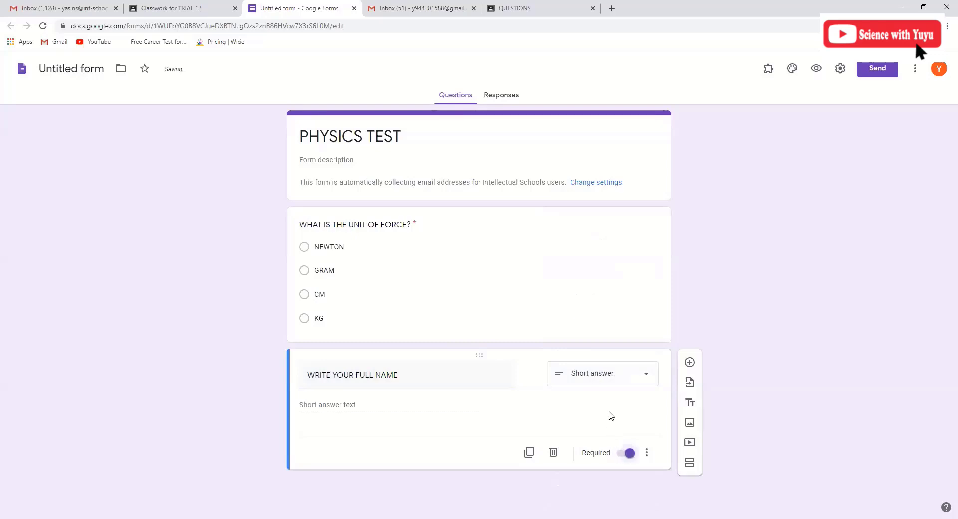
{"action": "left_click_drag", "start_coordinate": [480, 356], "coordinate": [451, 202]}
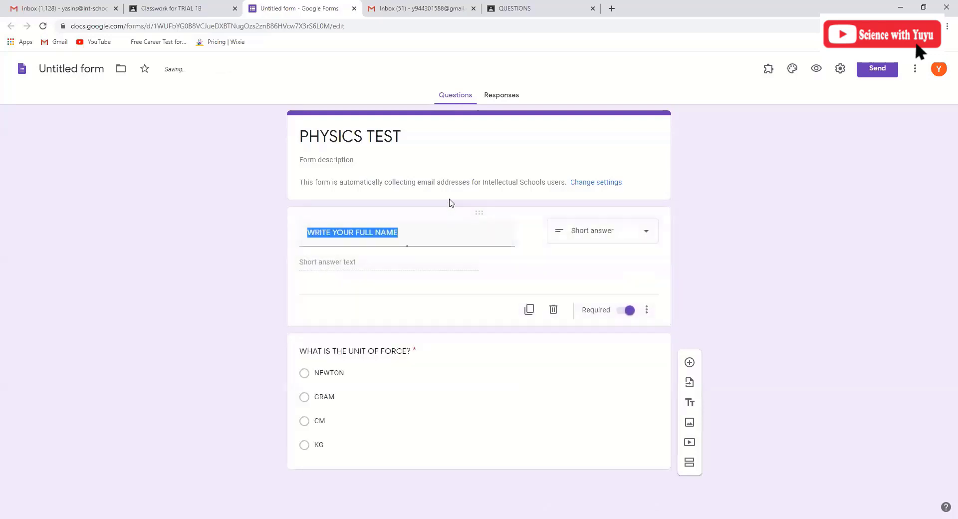
Step: Add a multiple-choice question at the end of the form with the text WHAT IS THE UNIT OF MASS?
{"action": "left_click", "coordinate": [656, 443]}
{"action": "left_click", "coordinate": [686, 294]}
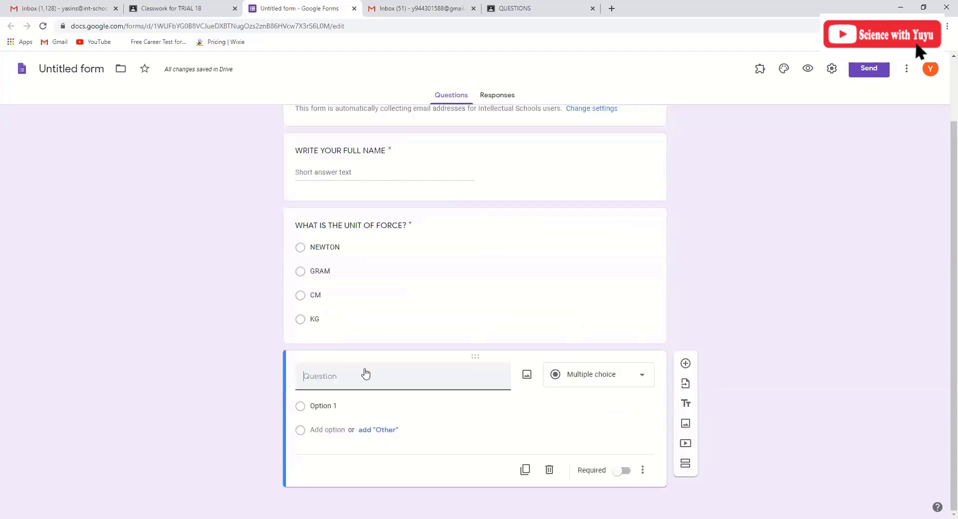
{"action": "type", "text": "WHAT "}
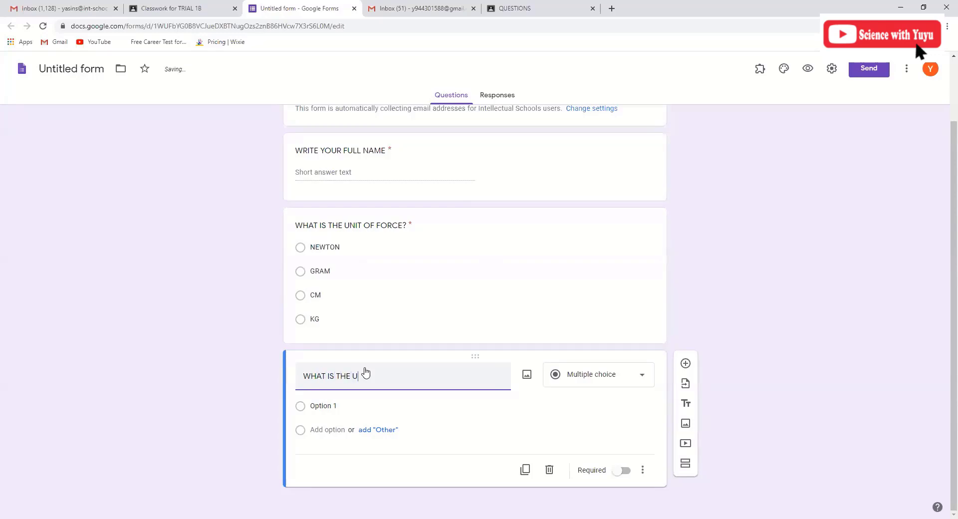
{"action": "type", "text": "IS THE UNIT OF MASS?"}
Step: Give the unit of mass question four answer options: KG, GR, CM and M
{"action": "left_click", "coordinate": [329, 406]}
{"action": "type", "text": "KG"}
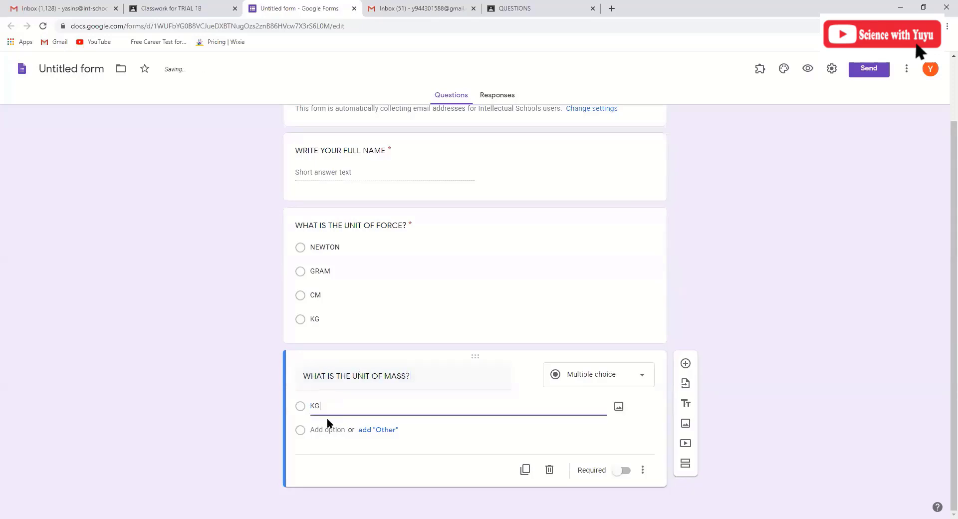
{"action": "left_click", "coordinate": [328, 429]}
{"action": "type", "text": "G"}
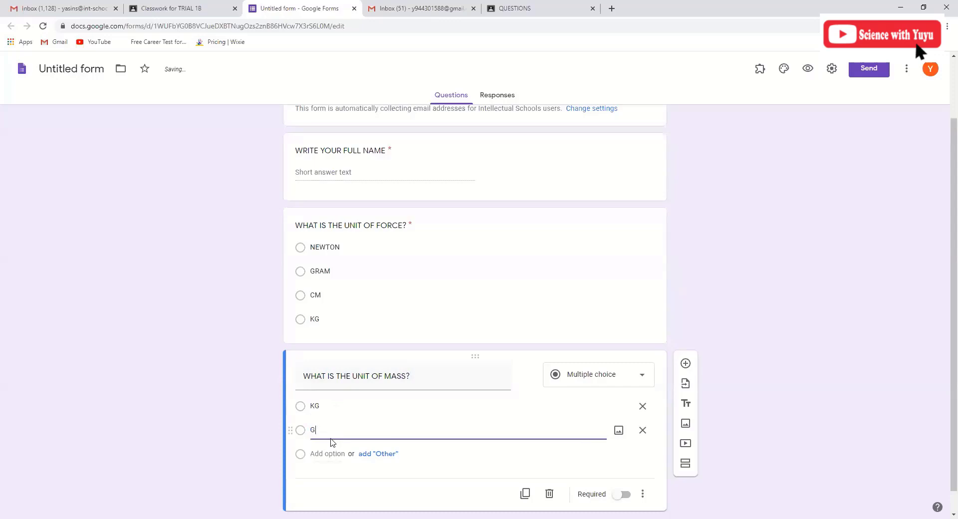
{"action": "type", "text": "R"}
{"action": "left_click", "coordinate": [332, 451]}
{"action": "type", "text": "CM"}
{"action": "left_click", "coordinate": [328, 478]}
{"action": "type", "text": "M"}
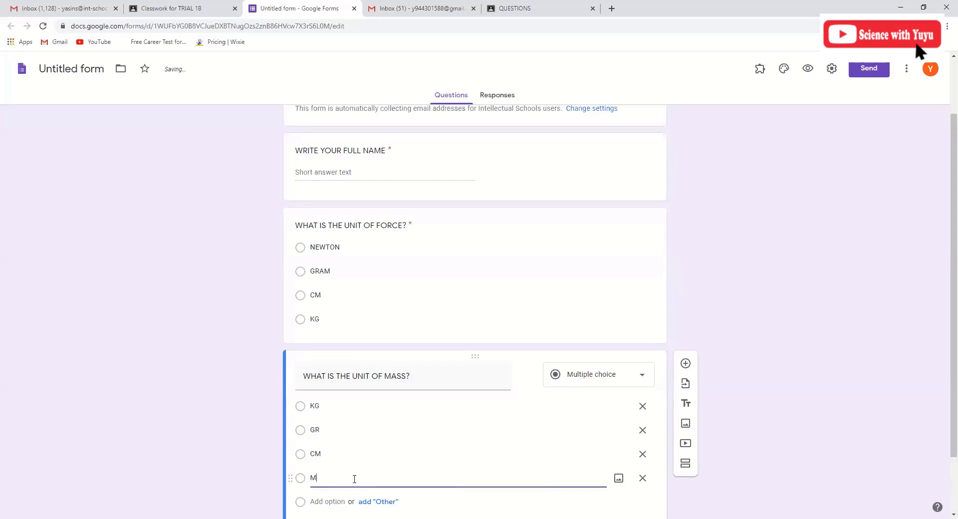
{"action": "left_click", "coordinate": [686, 363]}
{"action": "scroll", "coordinate": [693, 383], "scroll_direction": "down", "scroll_amount": 3}
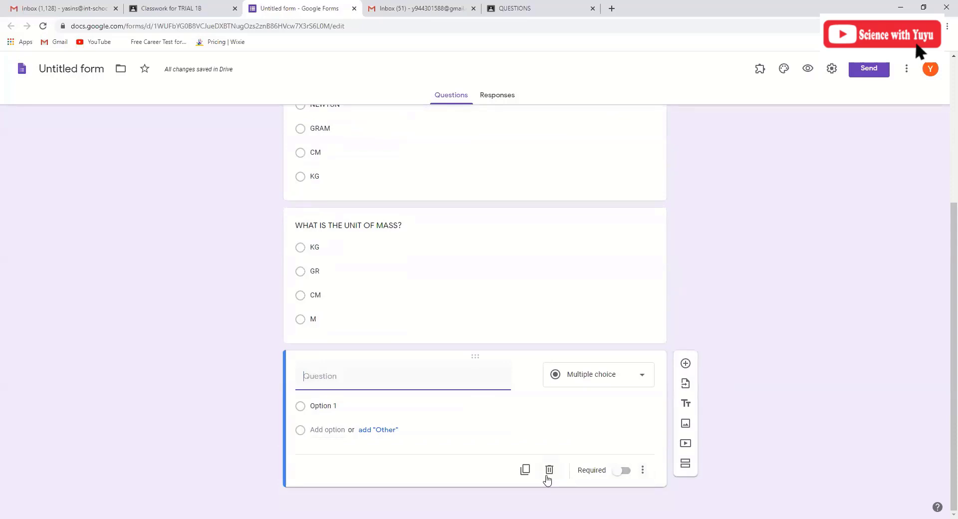
{"action": "left_click", "coordinate": [549, 471]}
Step: Make the unit of mass question required
{"action": "left_click", "coordinate": [630, 473]}
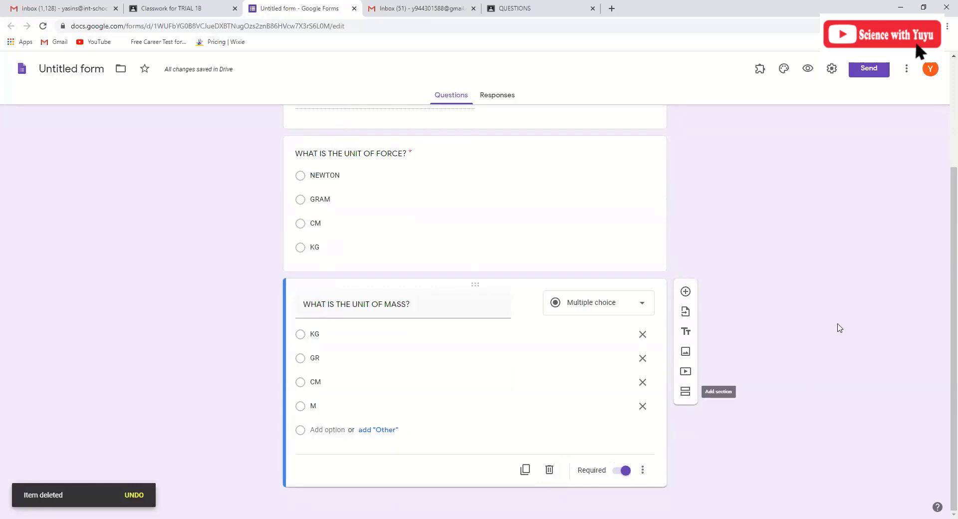
Step: Look at the additional options available for the unit of force question, and return to the full name question
{"action": "scroll", "coordinate": [402, 333], "scroll_direction": "up", "scroll_amount": 3}
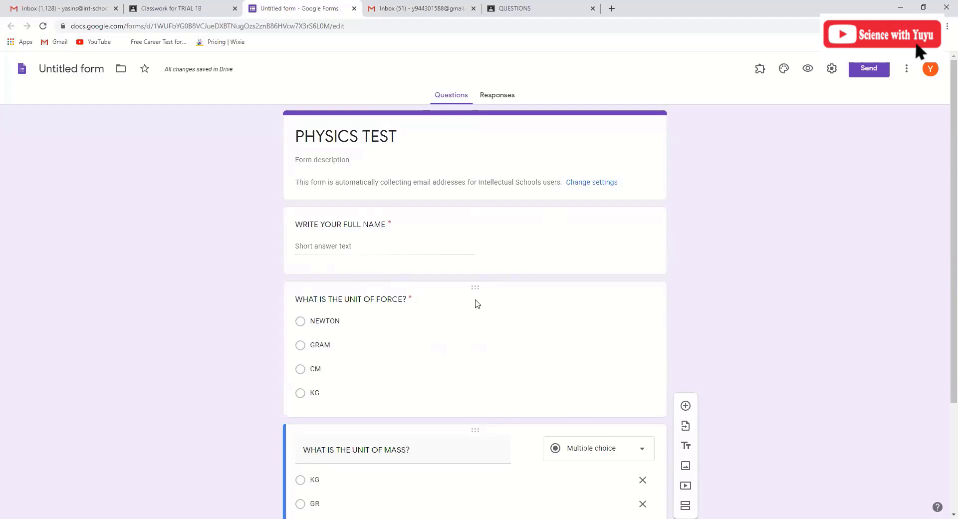
{"action": "left_click", "coordinate": [461, 405]}
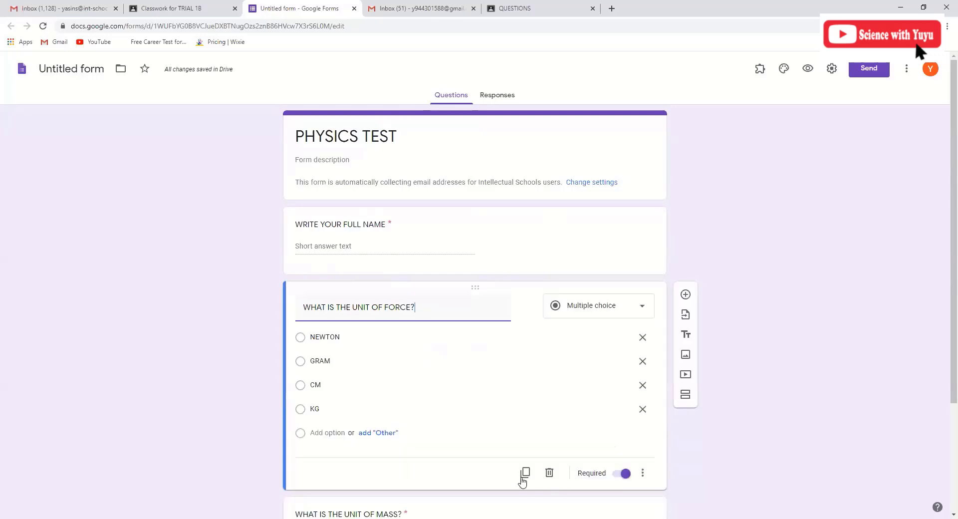
{"action": "left_click", "coordinate": [643, 473]}
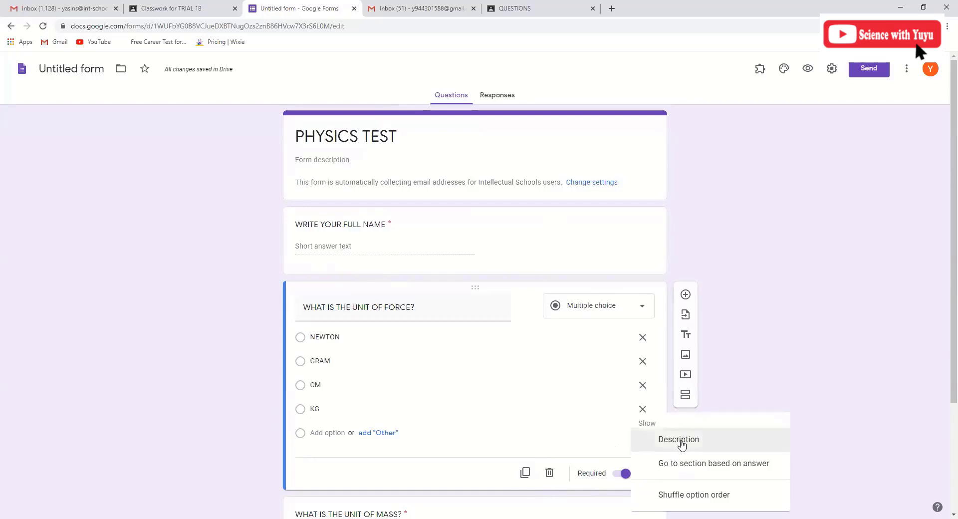
{"action": "left_click", "coordinate": [799, 370]}
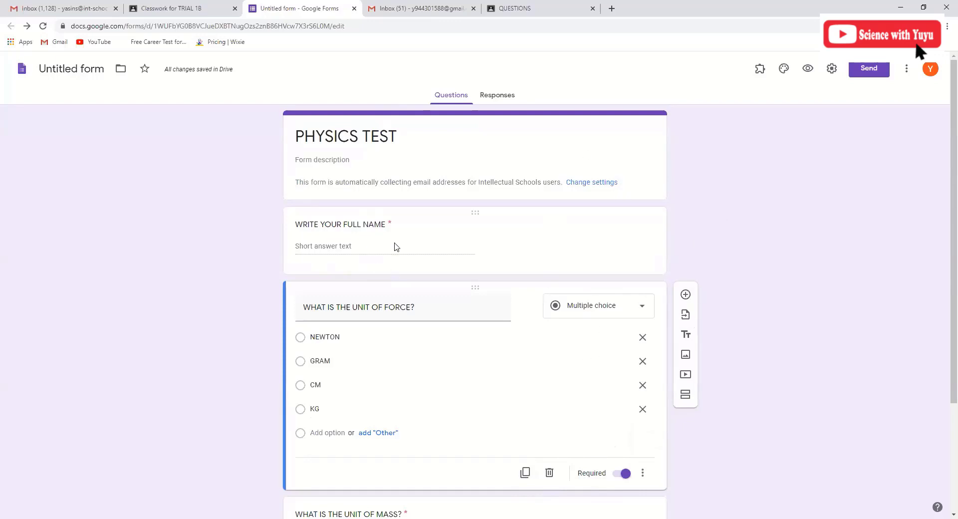
{"action": "left_click", "coordinate": [528, 235]}
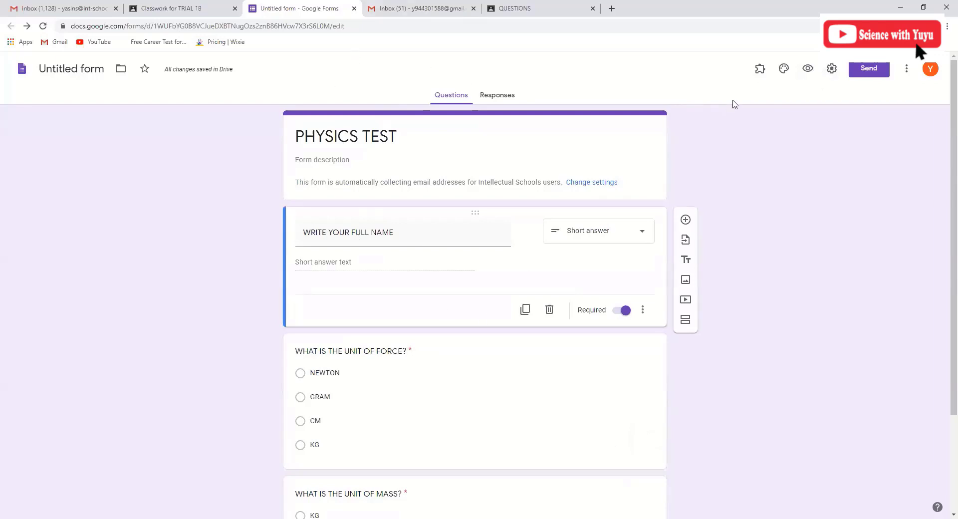
Step: Preview the PHYSICS TEST form as respondents see it and compare its required questions with the editor
{"action": "left_click", "coordinate": [807, 70]}
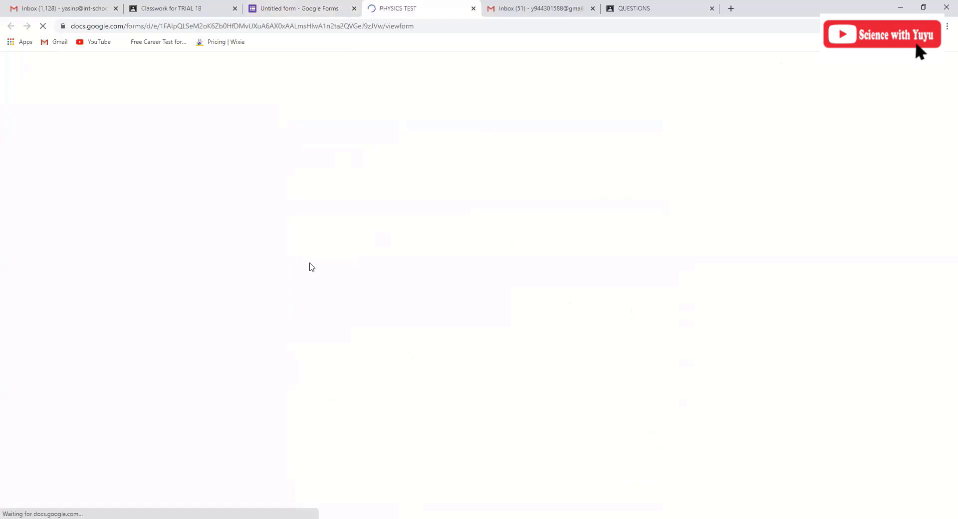
{"action": "scroll", "coordinate": [423, 293], "scroll_direction": "down", "scroll_amount": 1}
{"action": "scroll", "coordinate": [423, 294], "scroll_direction": "up", "scroll_amount": 1}
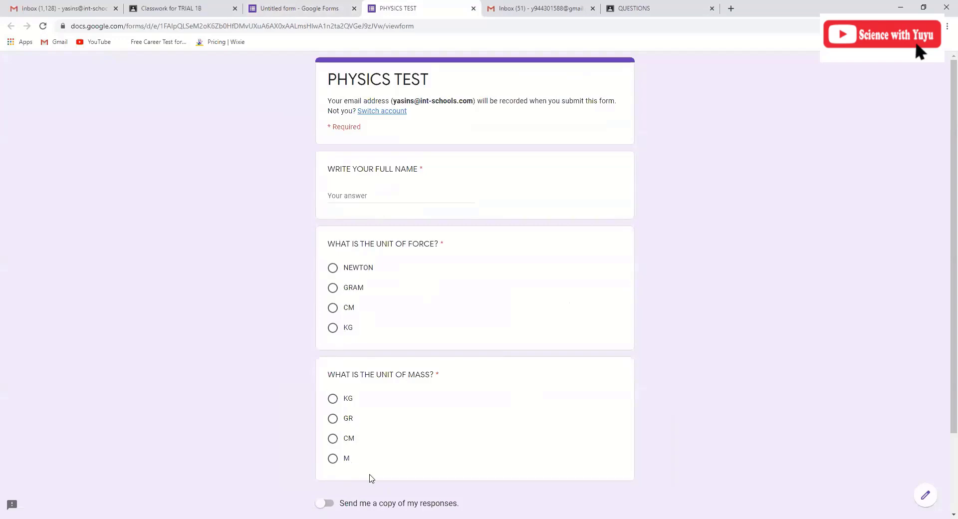
{"action": "scroll", "coordinate": [370, 477], "scroll_direction": "down", "scroll_amount": 1}
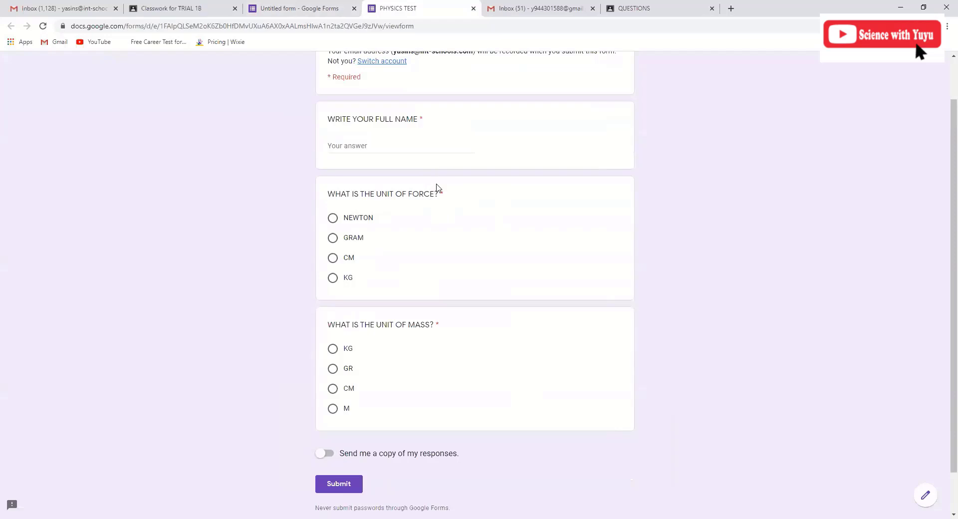
{"action": "key", "text": "ctrl+shift+Tab"}
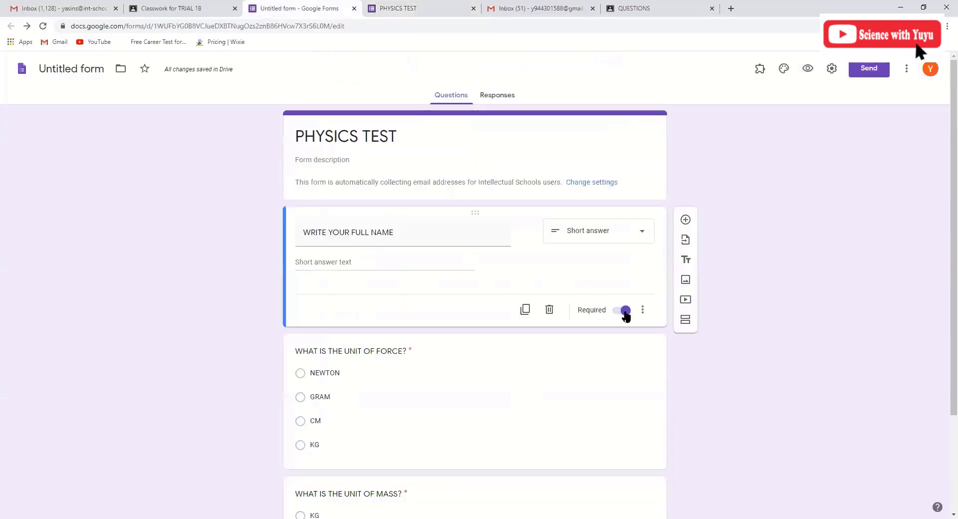
{"action": "key", "text": "ctrl+Tab"}
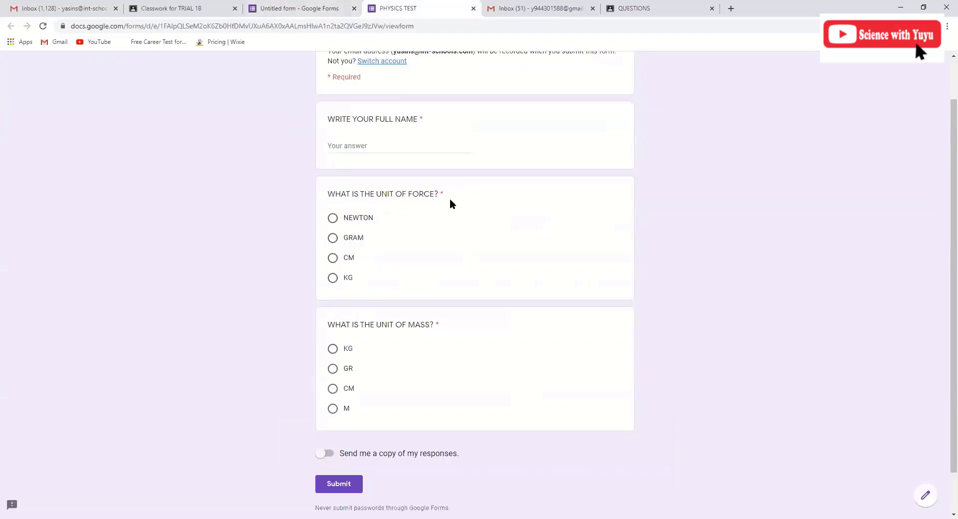
{"action": "key", "text": "ctrl+shift+Tab"}
{"action": "key", "text": "ctrl+Tab"}
{"action": "scroll", "coordinate": [378, 121], "scroll_direction": "up", "scroll_amount": 1}
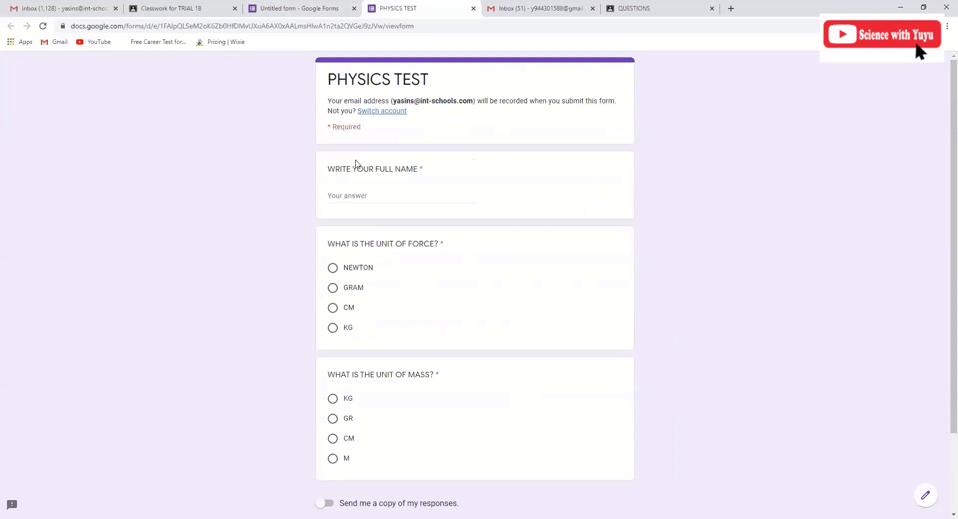
{"action": "scroll", "coordinate": [390, 300], "scroll_direction": "down", "scroll_amount": 1}
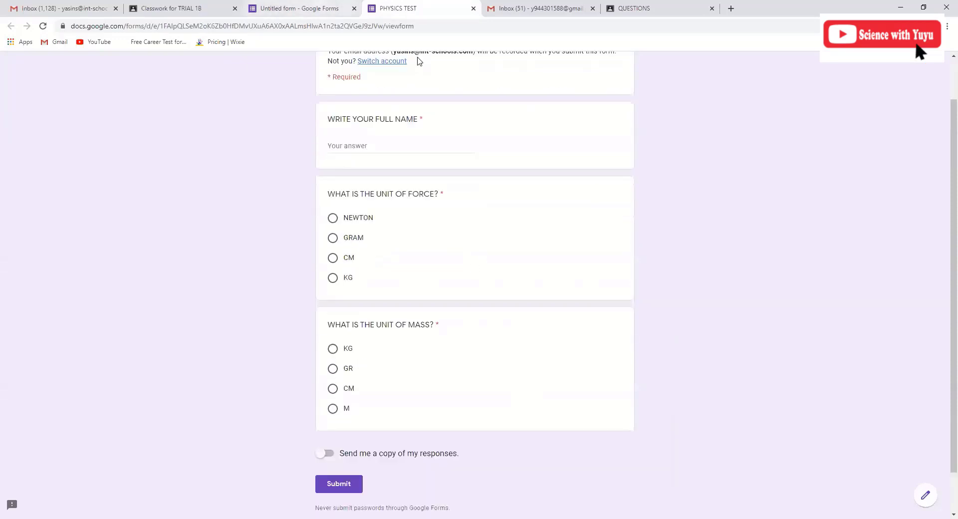
Step: Return to the form editor and change the form's theme color to red
{"action": "key", "text": "ctrl+shift+Tab"}
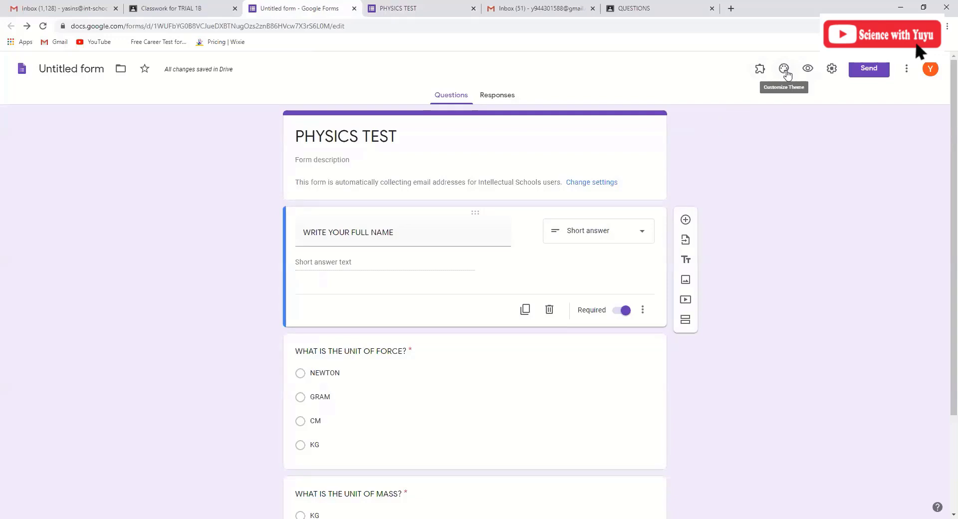
{"action": "left_click", "coordinate": [785, 73]}
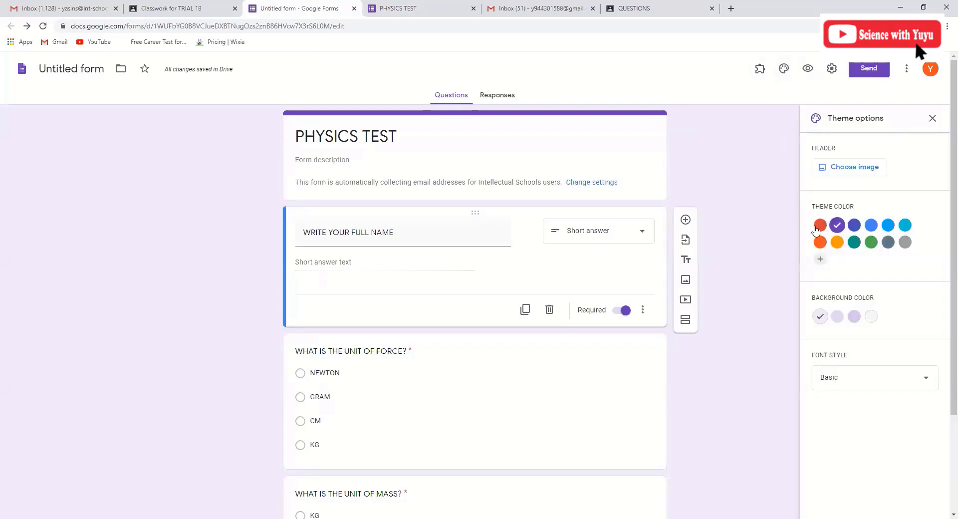
{"action": "left_click", "coordinate": [819, 227]}
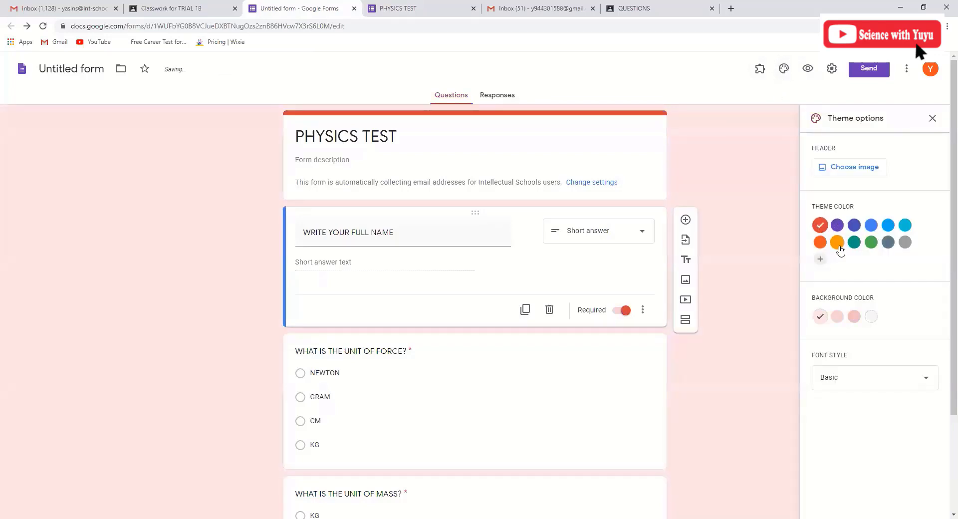
Step: Review the available font styles and header image themes, leaving both as they are
{"action": "left_click", "coordinate": [863, 382]}
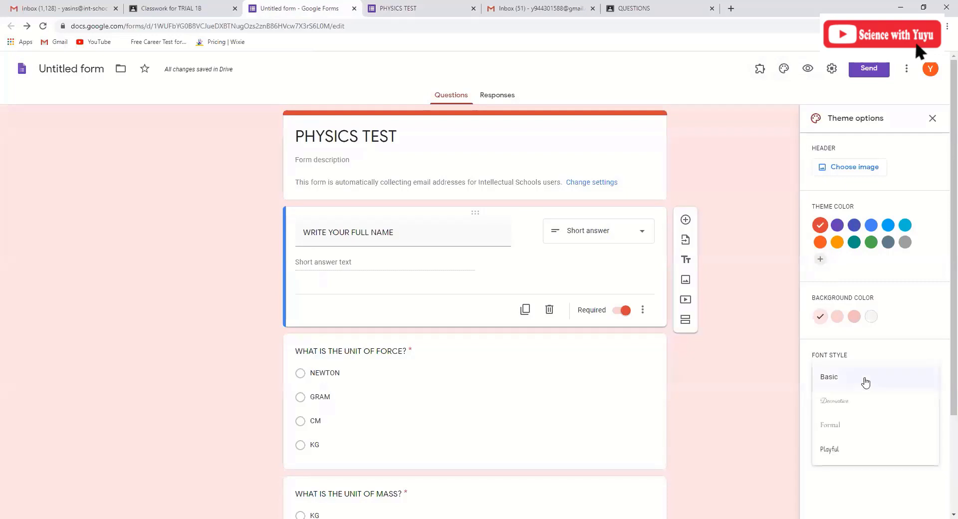
{"action": "left_click", "coordinate": [804, 342]}
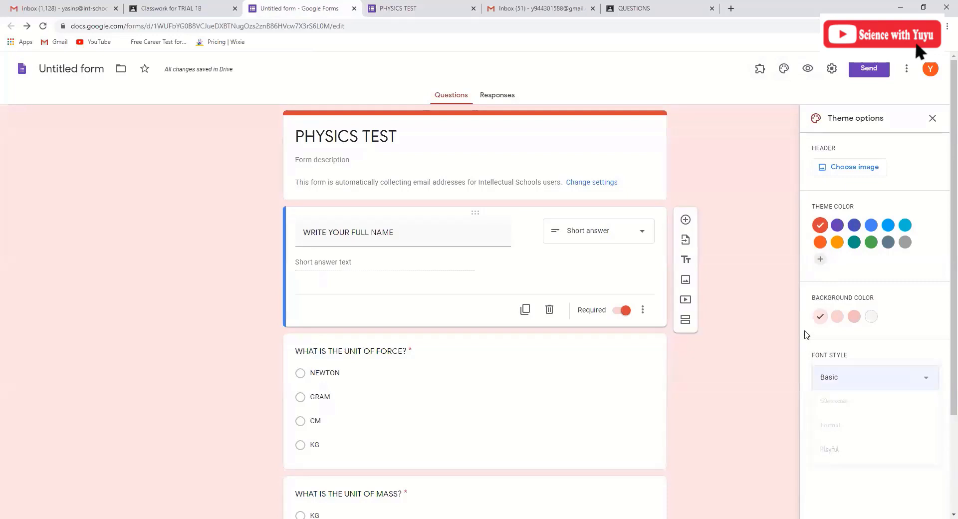
{"action": "left_click", "coordinate": [854, 167]}
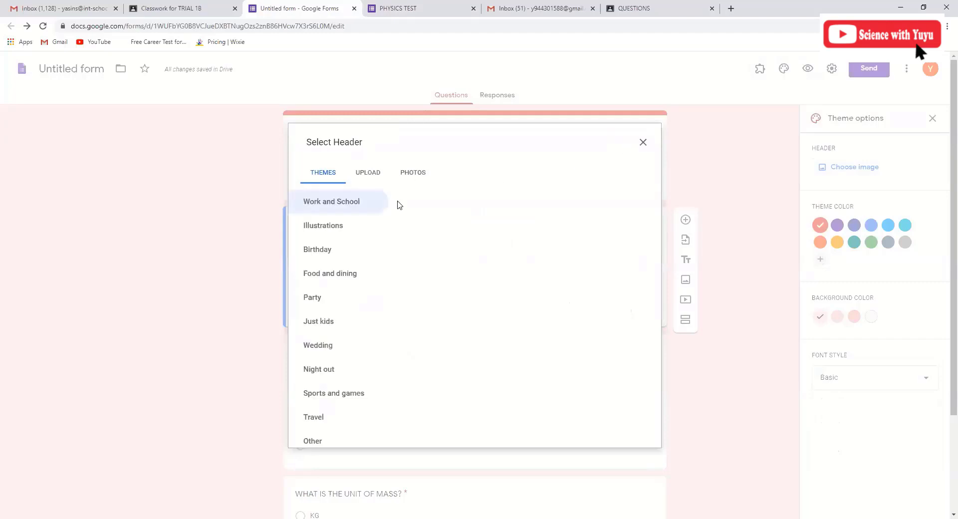
{"action": "left_click", "coordinate": [644, 142]}
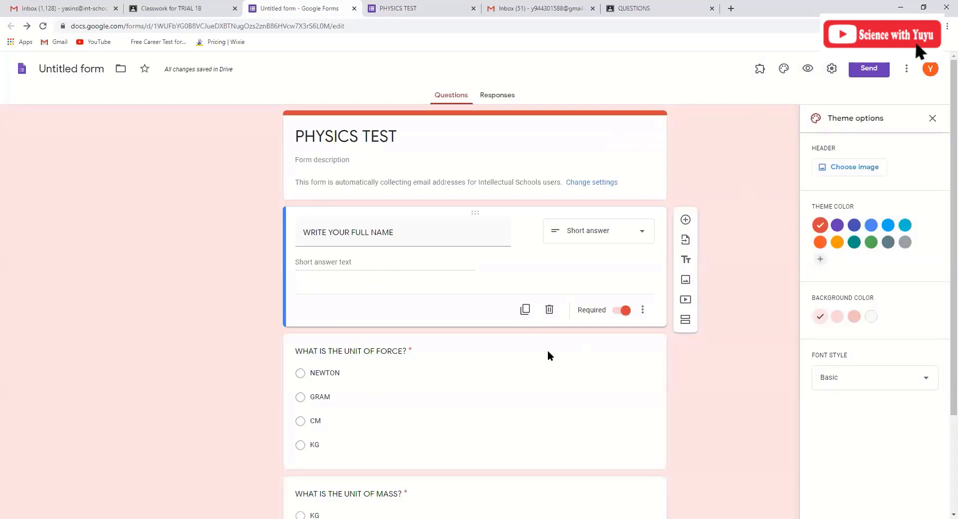
Step: In the form's general settings, turn off email address collection and the restriction to Intellectual Schools users
{"action": "left_click", "coordinate": [833, 69]}
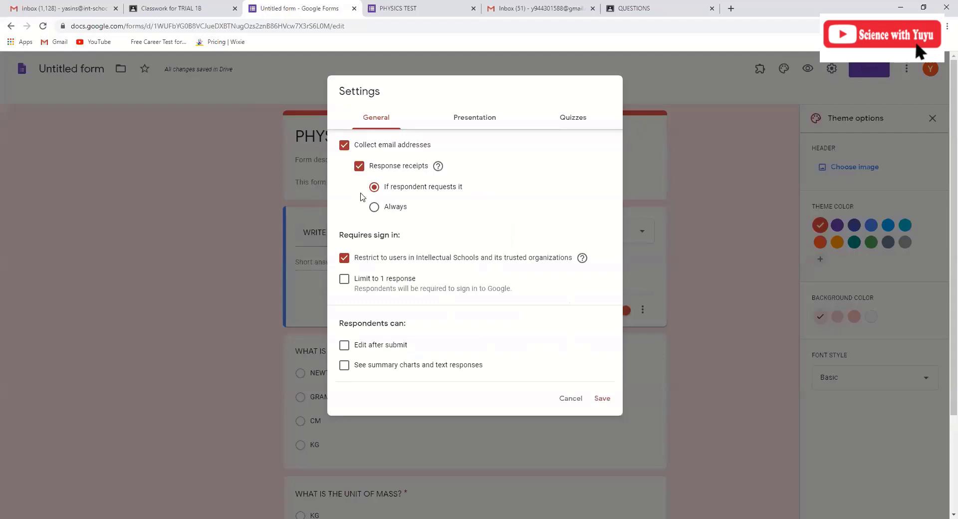
{"action": "left_click", "coordinate": [343, 147]}
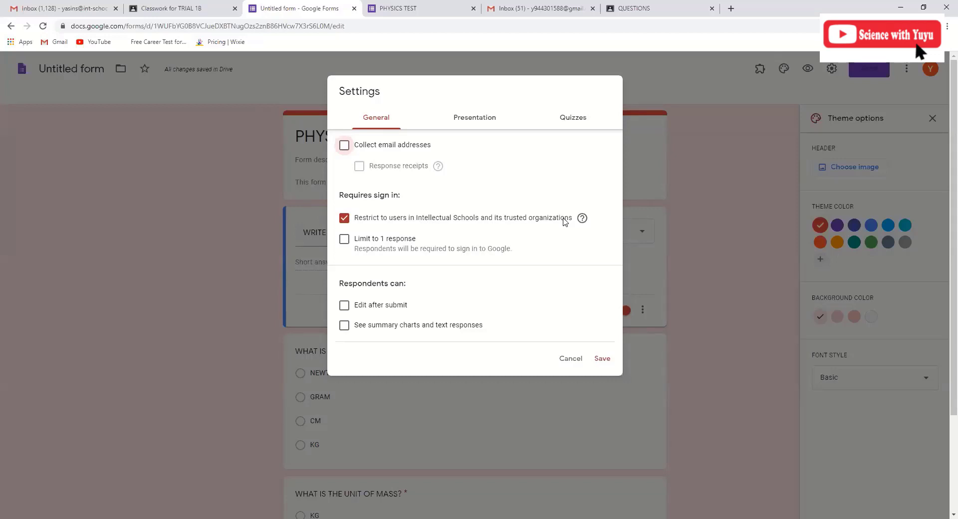
{"action": "left_click", "coordinate": [345, 221]}
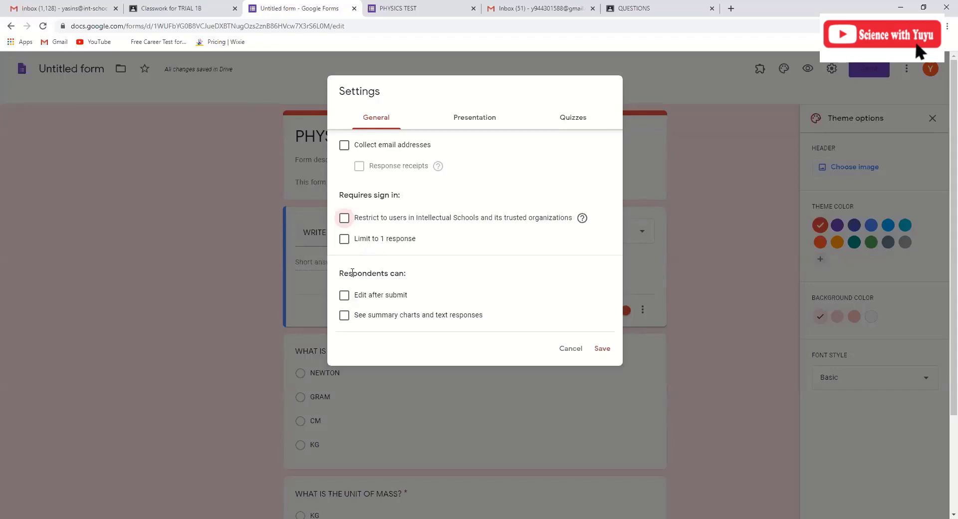
{"action": "left_click_drag", "start_coordinate": [351, 273], "coordinate": [414, 277]}
{"action": "left_click", "coordinate": [418, 278]}
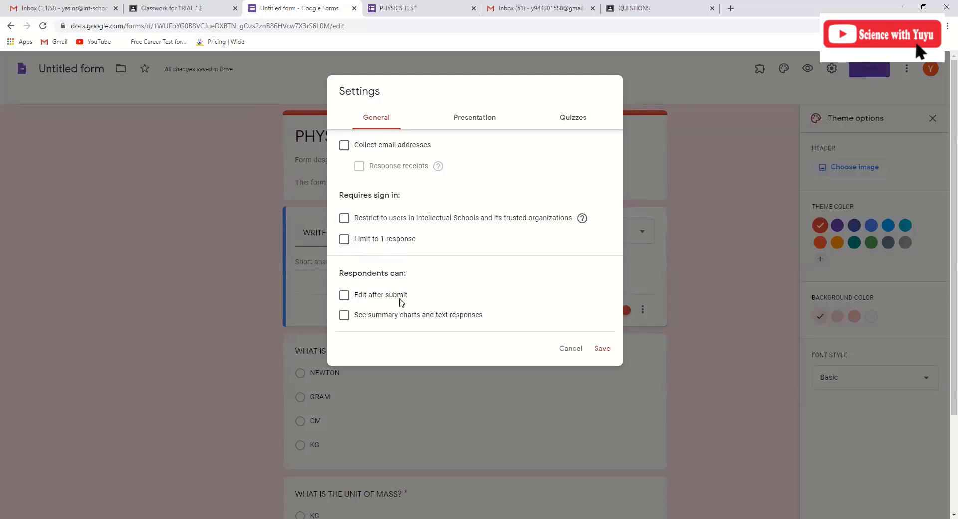
Step: Let respondents see summary charts and text responses, leaving the option to edit after submitting disabled
{"action": "left_click", "coordinate": [345, 295]}
{"action": "left_click", "coordinate": [344, 296]}
{"action": "left_click", "coordinate": [346, 322]}
Step: In the presentation settings, show the progress bar, disable the link for another response, and set the confirmation message to "THANK YOU"
{"action": "left_click", "coordinate": [475, 120]}
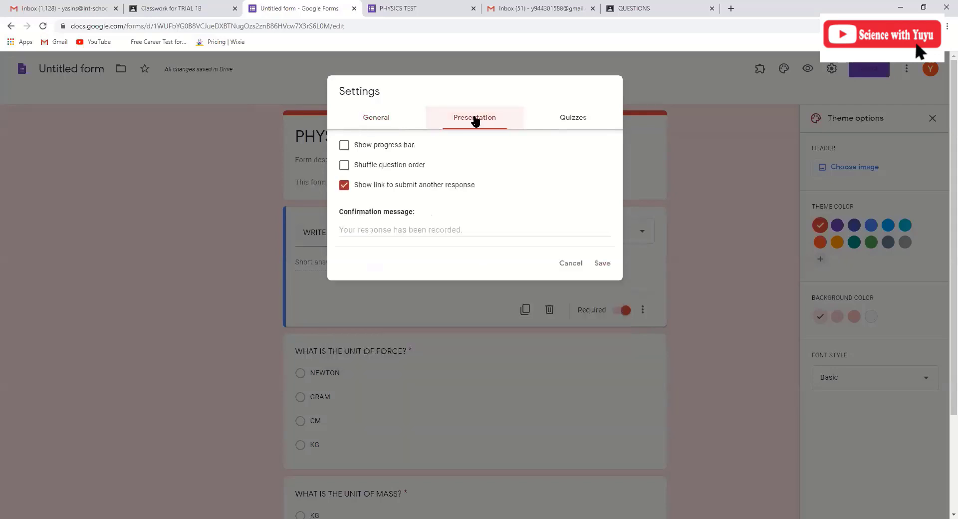
{"action": "left_click", "coordinate": [345, 147]}
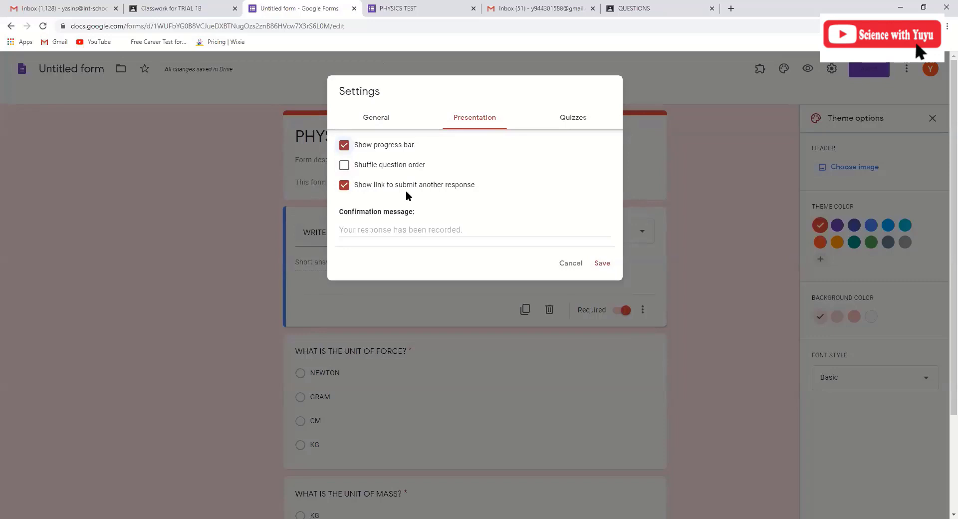
{"action": "left_click", "coordinate": [344, 185]}
{"action": "left_click", "coordinate": [401, 230]}
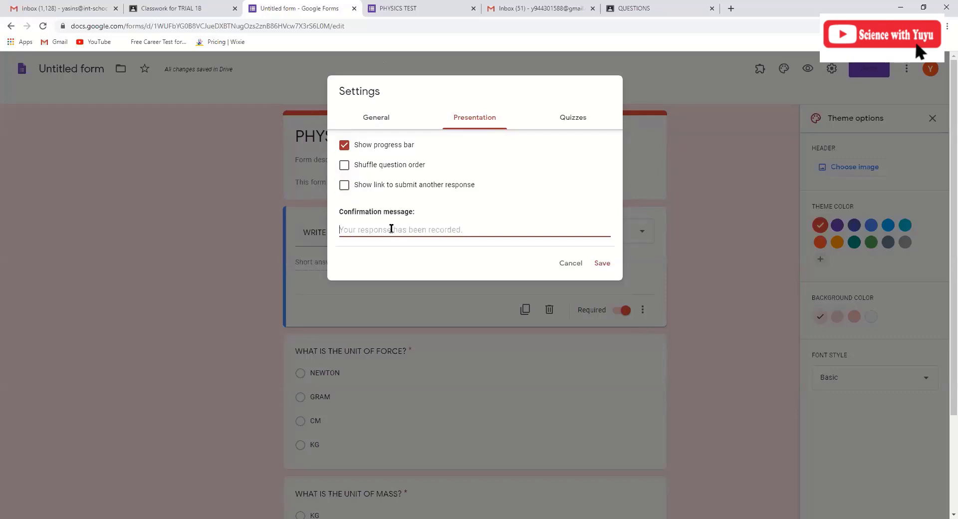
{"action": "type", "text": "THANK YOU"}
Step: Make the form a quiz, stop respondents from seeing missed questions, and save the settings
{"action": "left_click", "coordinate": [574, 120]}
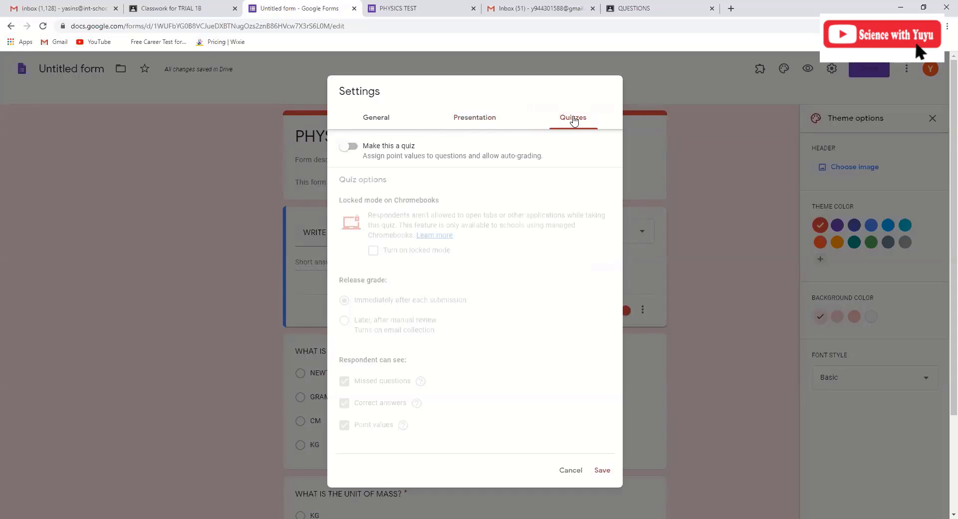
{"action": "left_click", "coordinate": [357, 148]}
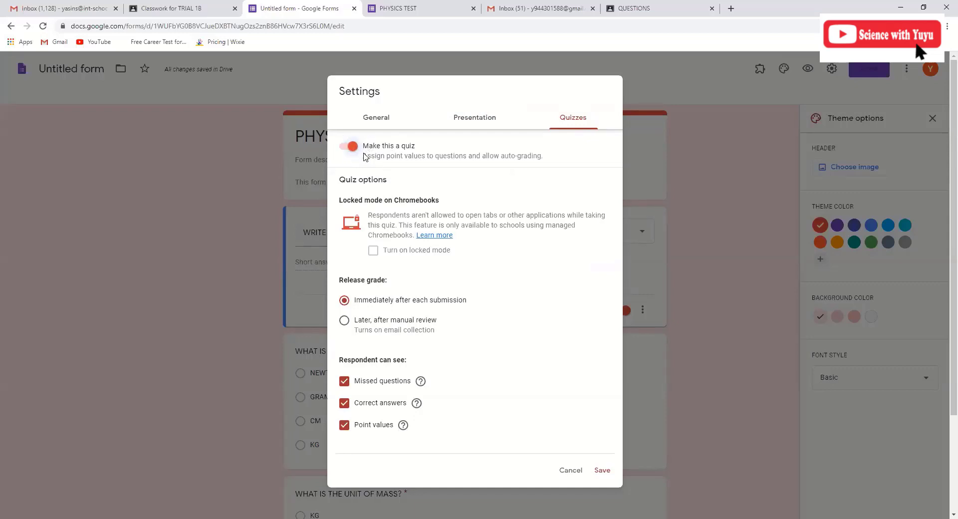
{"action": "scroll", "coordinate": [464, 238], "scroll_direction": "down", "scroll_amount": 2}
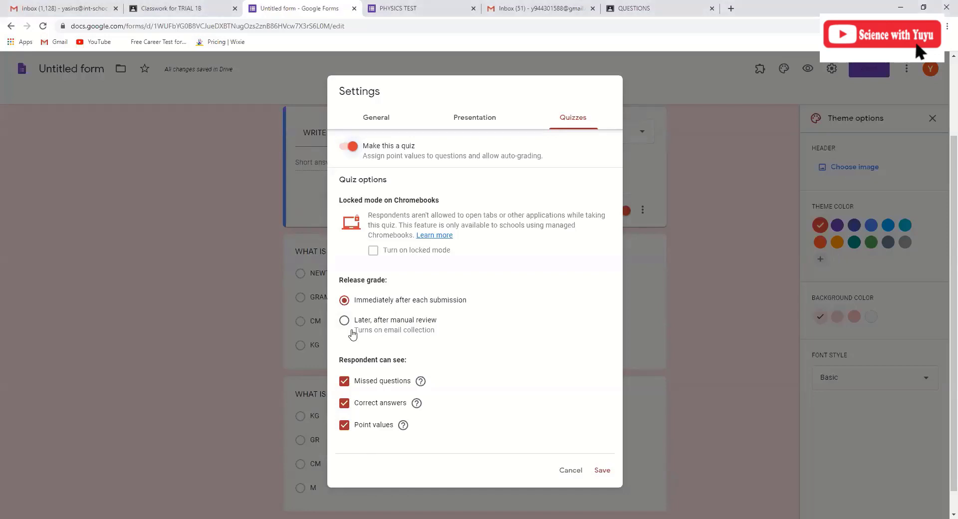
{"action": "left_click", "coordinate": [344, 381]}
{"action": "left_click", "coordinate": [600, 471]}
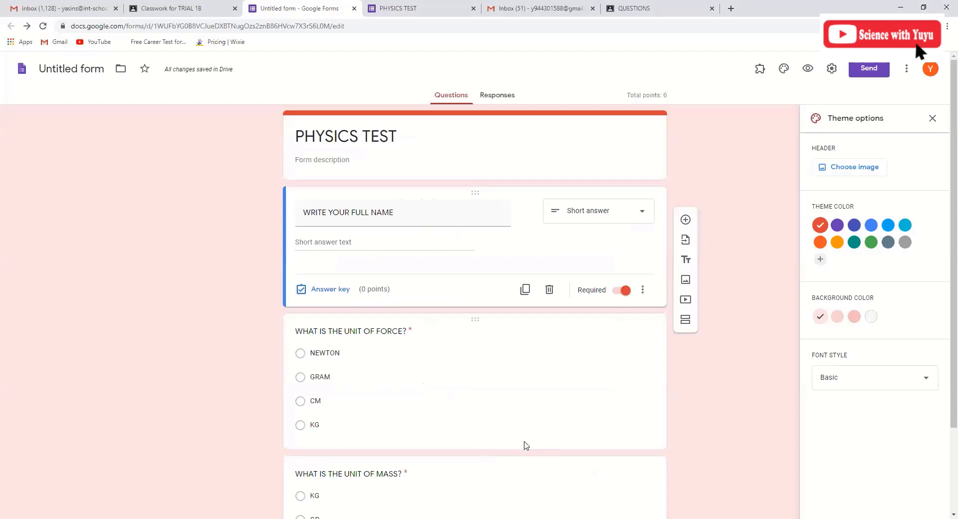
Step: In the answer key of the unit of force question, mark NEWTON as correct and assign 2 points
{"action": "scroll", "coordinate": [499, 398], "scroll_direction": "down", "scroll_amount": 1}
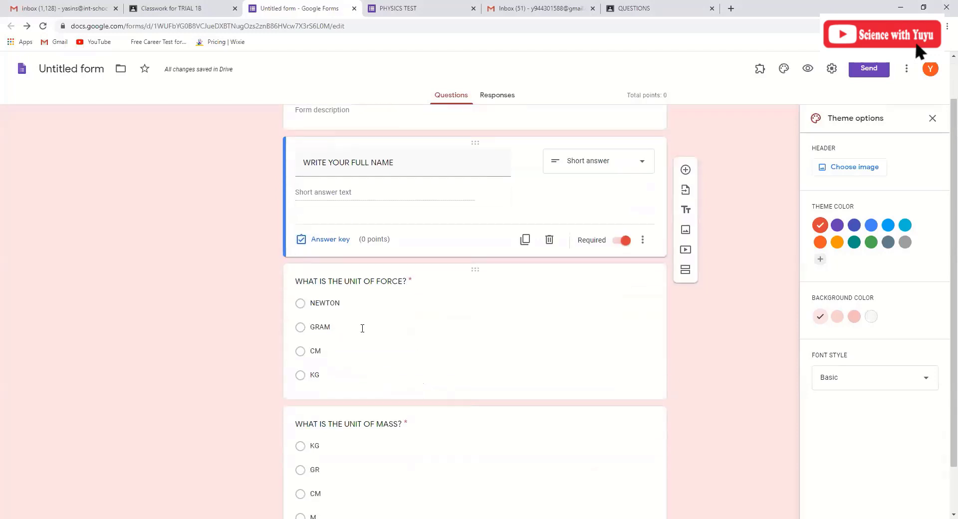
{"action": "left_click", "coordinate": [362, 392]}
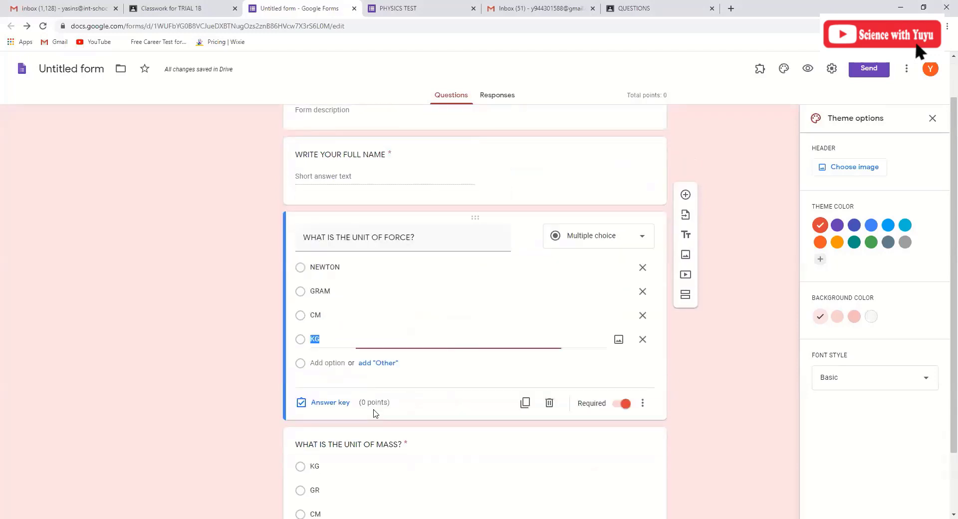
{"action": "left_click", "coordinate": [328, 403]}
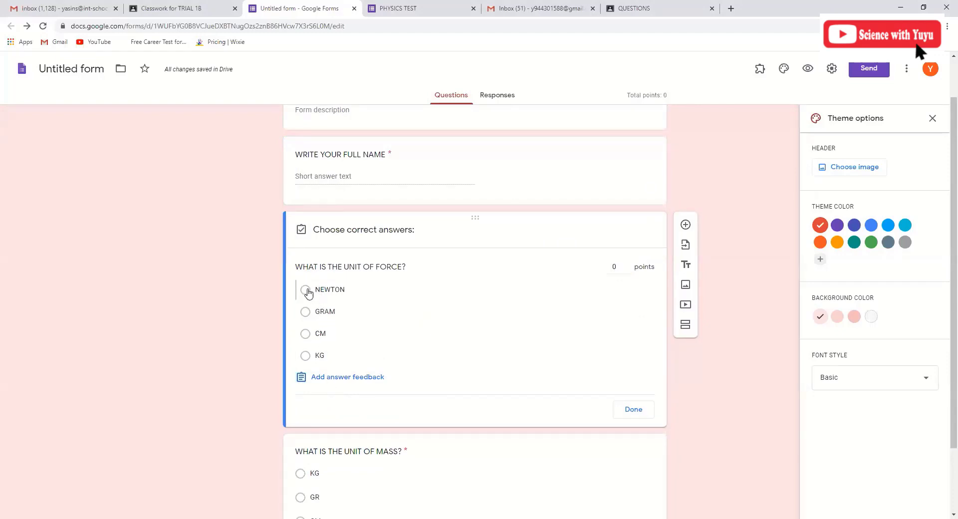
{"action": "left_click", "coordinate": [306, 290]}
{"action": "left_click", "coordinate": [617, 267]}
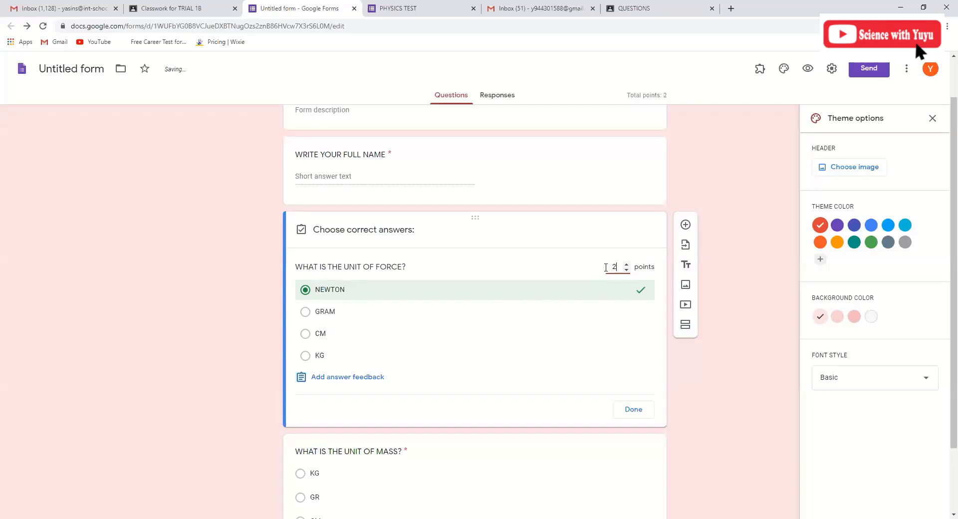
Step: Examine the feedback options for the unit of force question, including links, videos, and the correct-answer feedback
{"action": "left_click", "coordinate": [336, 382]}
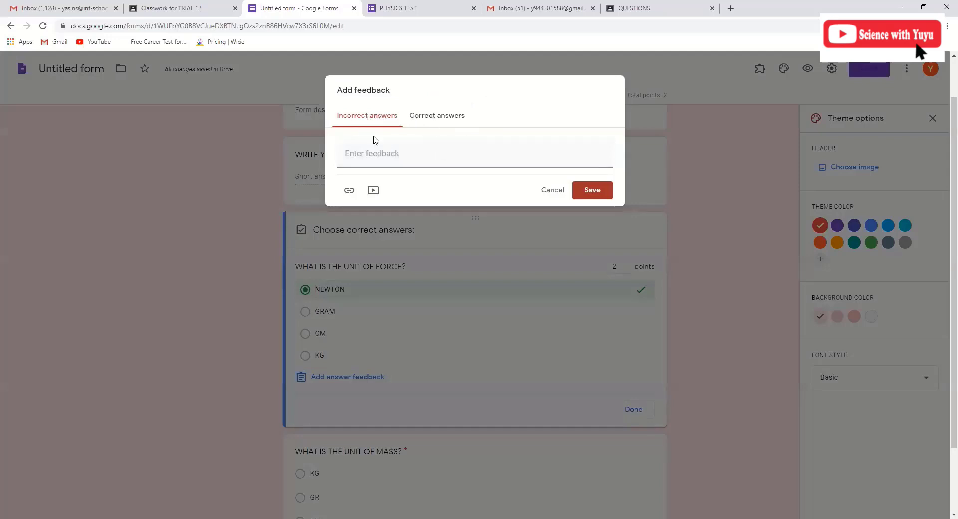
{"action": "left_click", "coordinate": [373, 153]}
{"action": "left_click", "coordinate": [350, 191]}
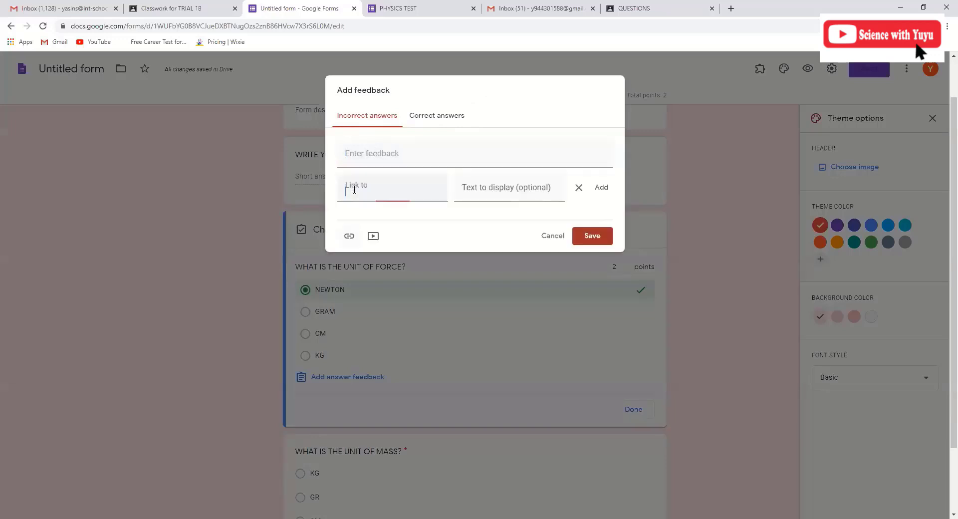
{"action": "left_click", "coordinate": [578, 187]}
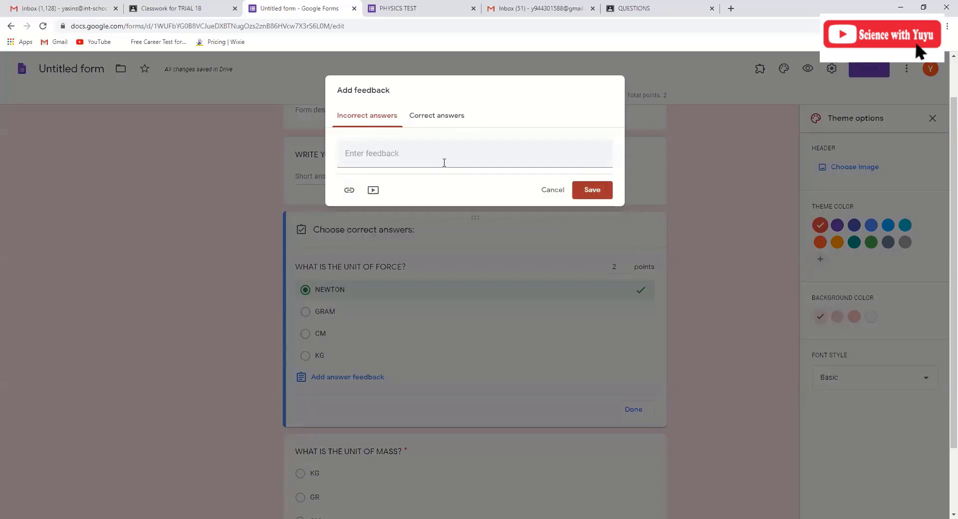
{"action": "left_click", "coordinate": [374, 192]}
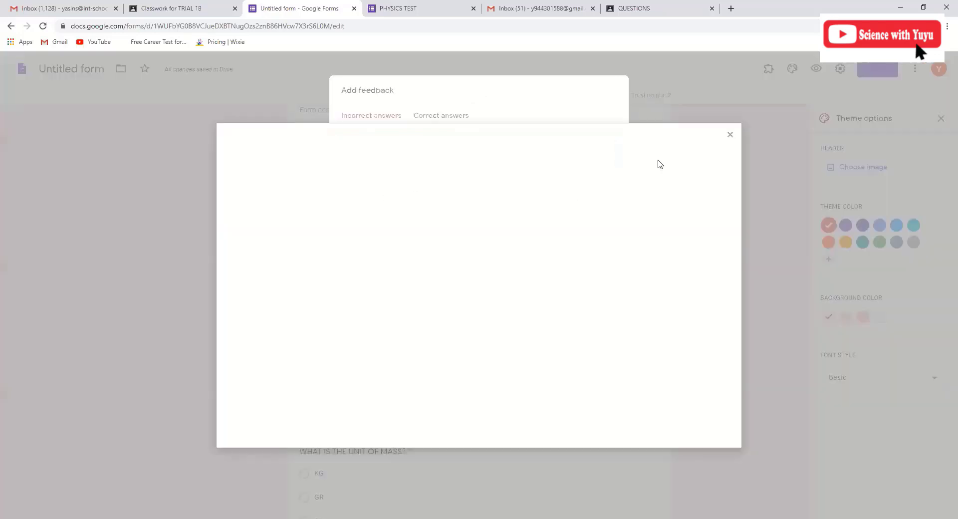
{"action": "left_click", "coordinate": [730, 135]}
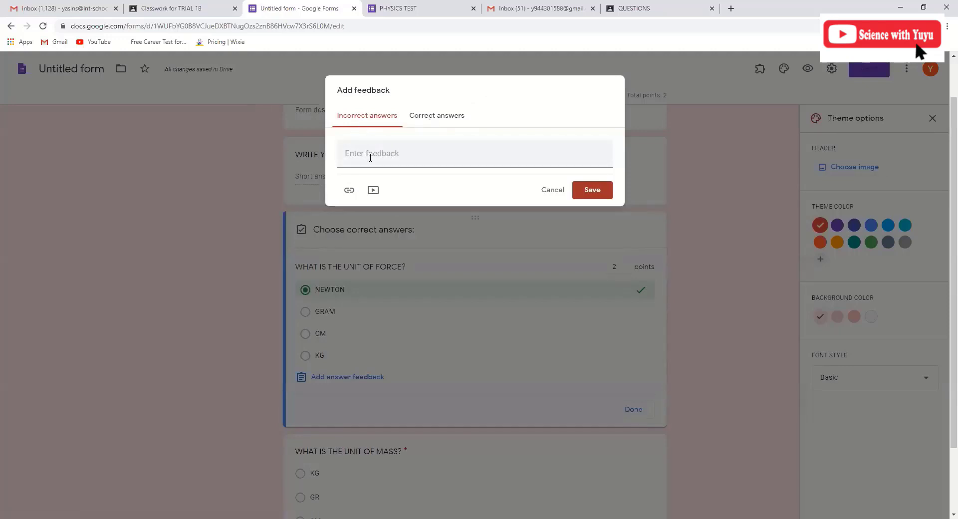
{"action": "left_click", "coordinate": [437, 119]}
{"action": "left_click", "coordinate": [372, 119]}
Step: Search YouTube for "UNIT OF FORCE" and save the video "Unit of FORCE in different system of UNIT & it's conversion" as incorrect-answer feedback
{"action": "left_click", "coordinate": [374, 192]}
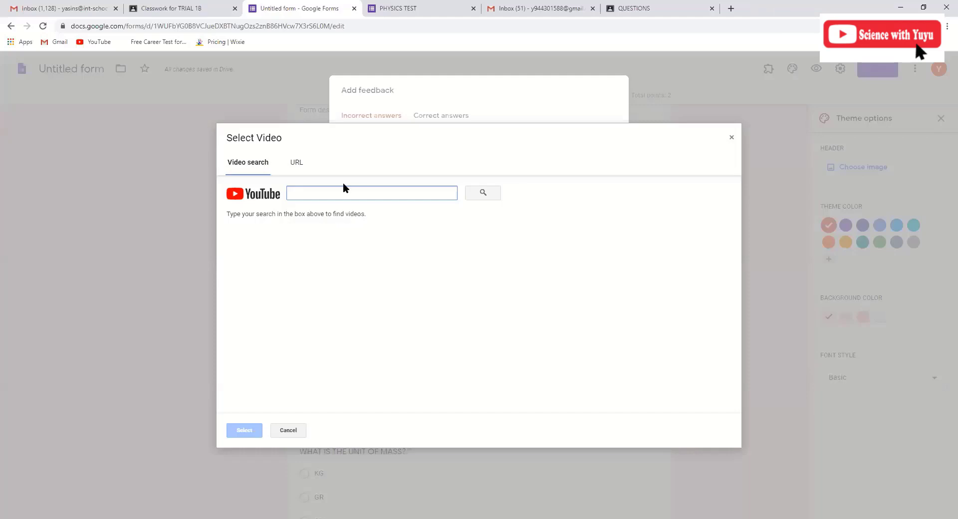
{"action": "type", "text": "FOR"}
{"action": "key", "text": "BackSpace"}
{"action": "key", "text": "BackSpace"}
{"action": "key", "text": "BackSpace"}
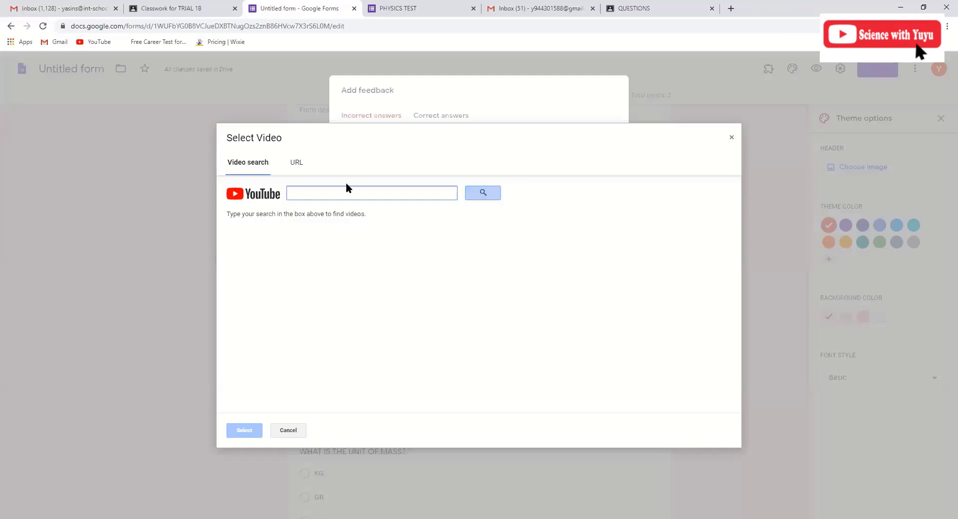
{"action": "type", "text": "UNIT OF FORCE"}
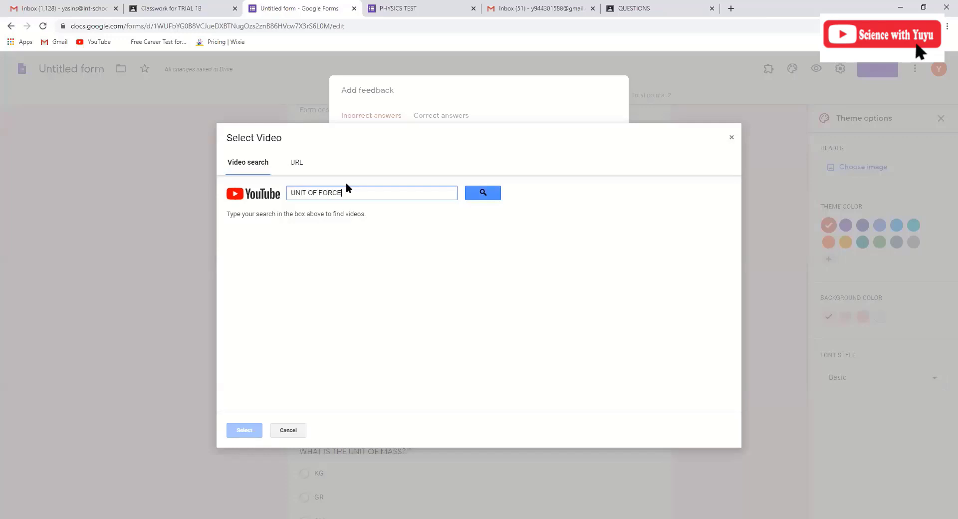
{"action": "key", "text": "Return"}
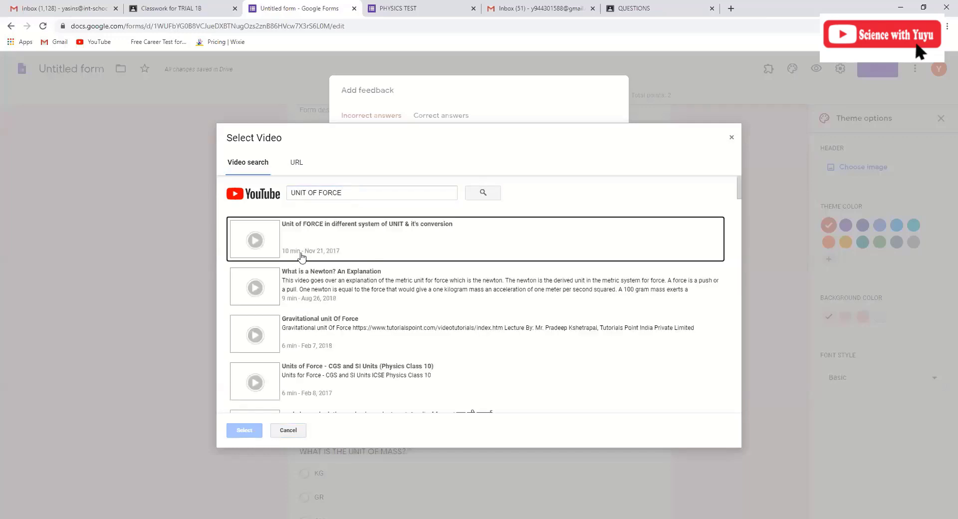
{"action": "left_click", "coordinate": [297, 243]}
{"action": "left_click", "coordinate": [244, 430]}
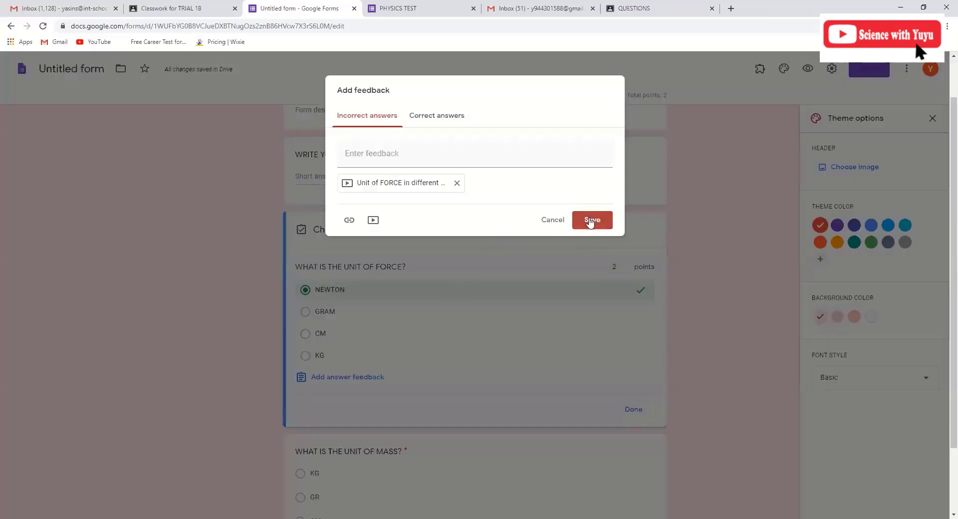
{"action": "left_click", "coordinate": [360, 154]}
{"action": "left_click", "coordinate": [594, 222]}
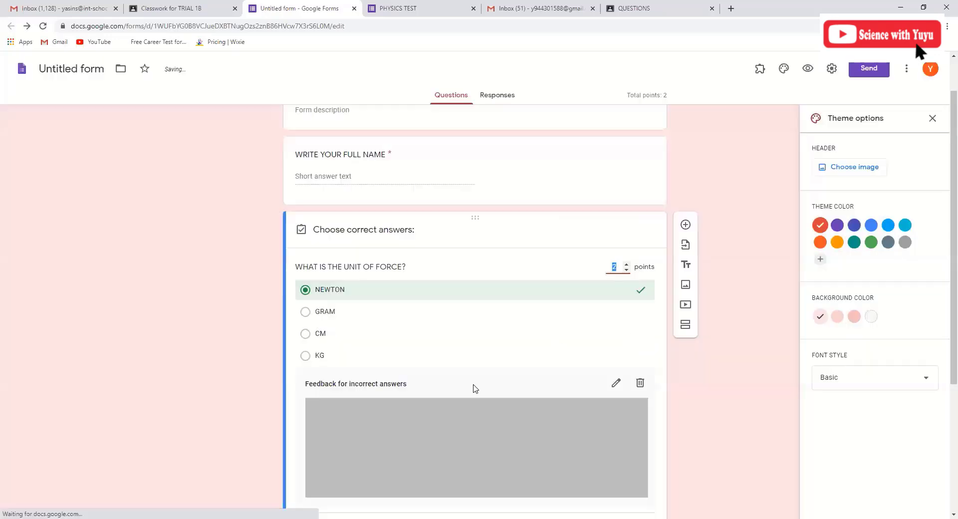
Step: In the answer key of the unit of mass question, mark KG as correct and assign 2 points
{"action": "scroll", "coordinate": [474, 388], "scroll_direction": "down", "scroll_amount": 4}
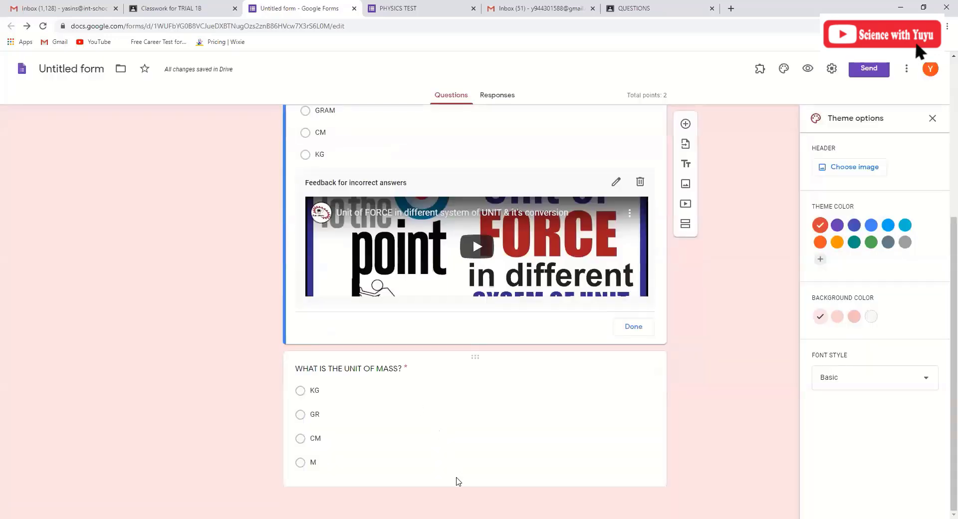
{"action": "left_click", "coordinate": [458, 481]}
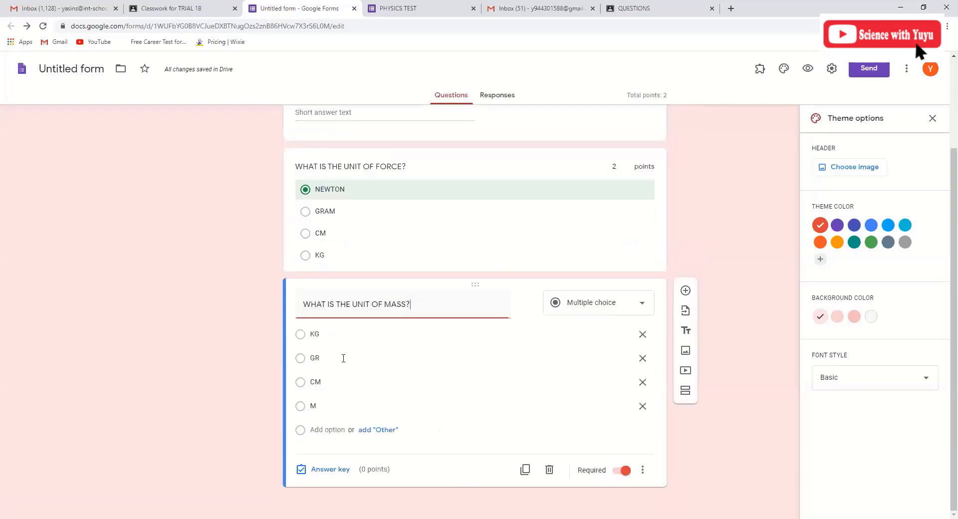
{"action": "left_click", "coordinate": [330, 469]}
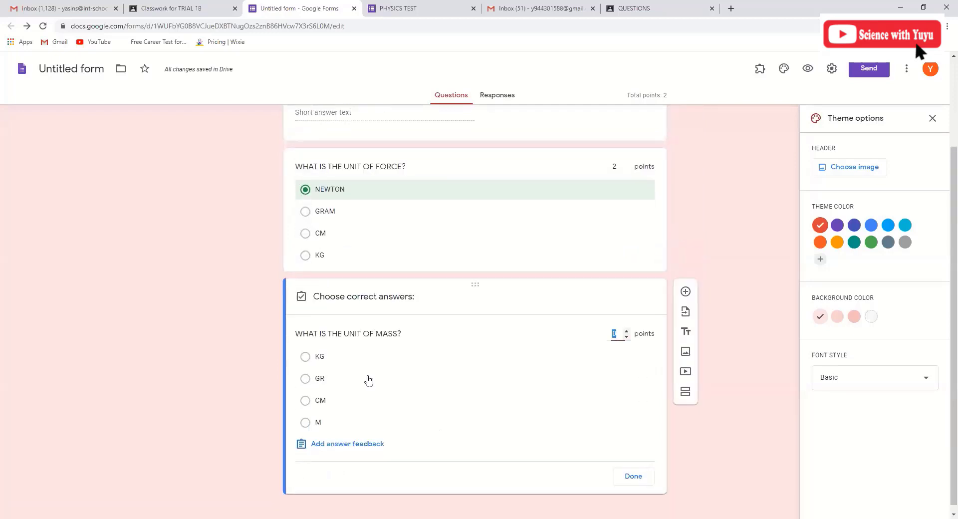
{"action": "left_click", "coordinate": [305, 357]}
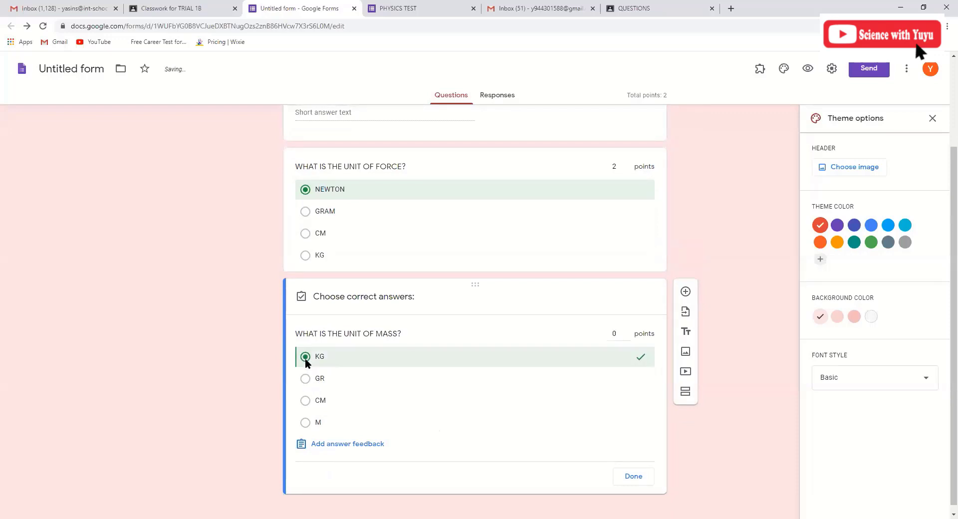
{"action": "left_click", "coordinate": [616, 331]}
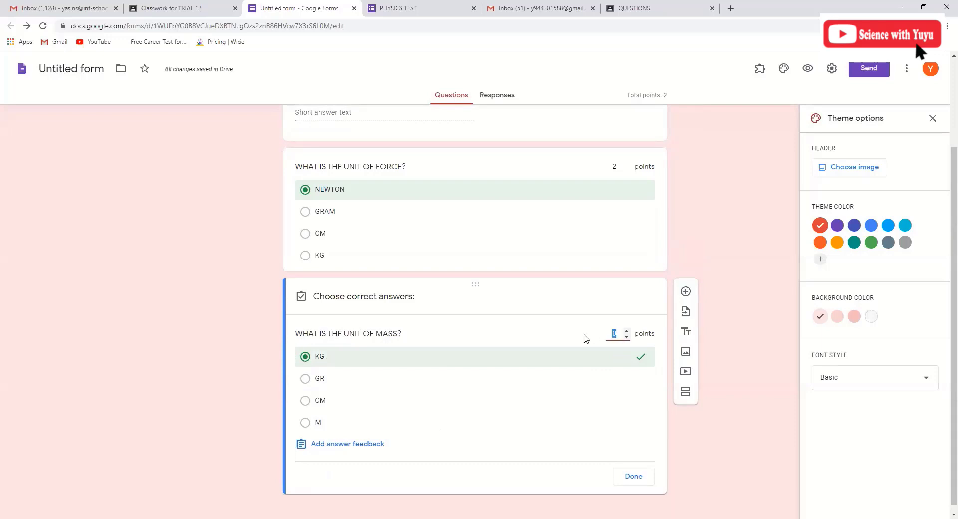
Step: Start a link in the unit of mass question's incorrect-answer feedback and copy the BBC Bitesize home page address from a new browser tab
{"action": "left_click", "coordinate": [358, 446]}
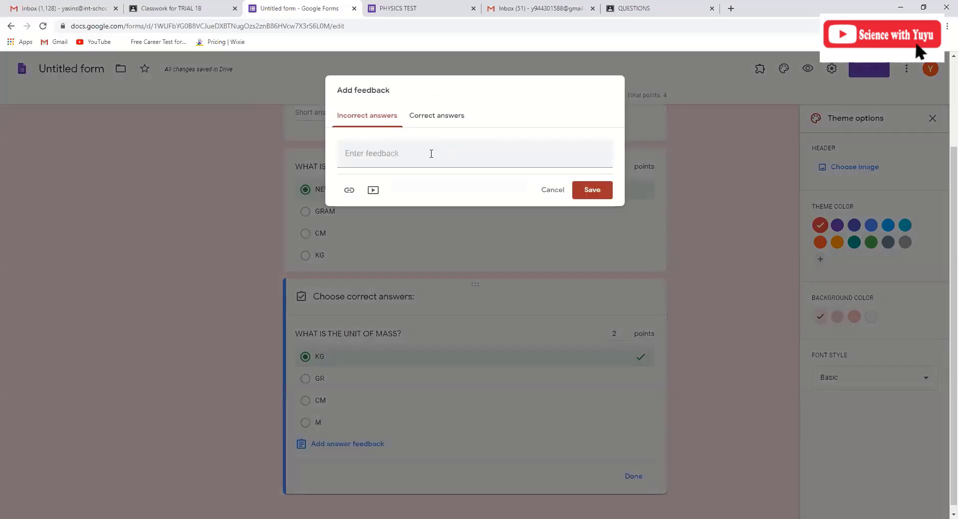
{"action": "left_click", "coordinate": [431, 154]}
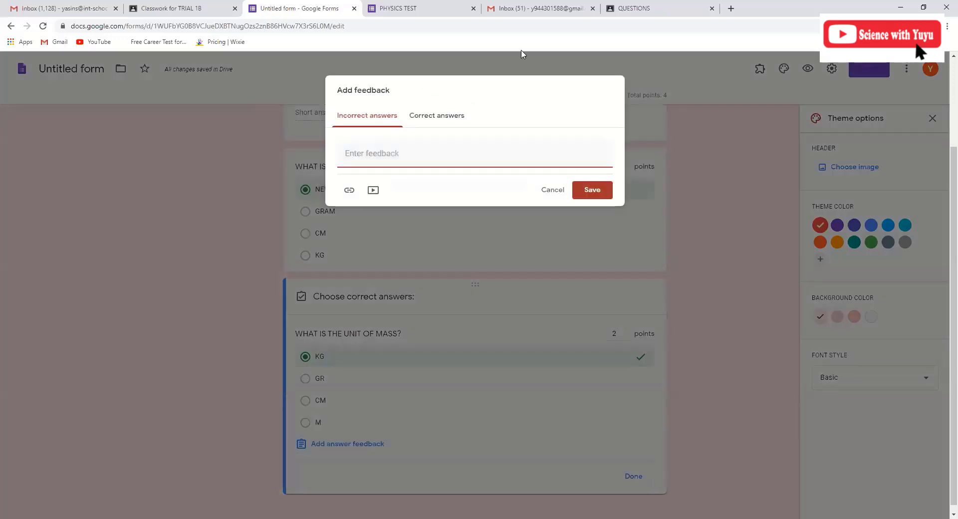
{"action": "left_click", "coordinate": [349, 192]}
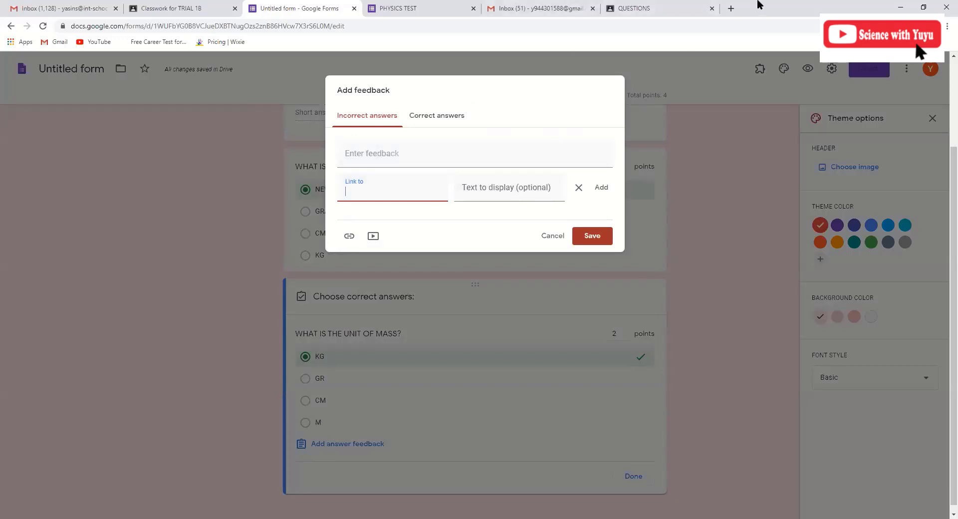
{"action": "double_click", "coordinate": [738, 10]}
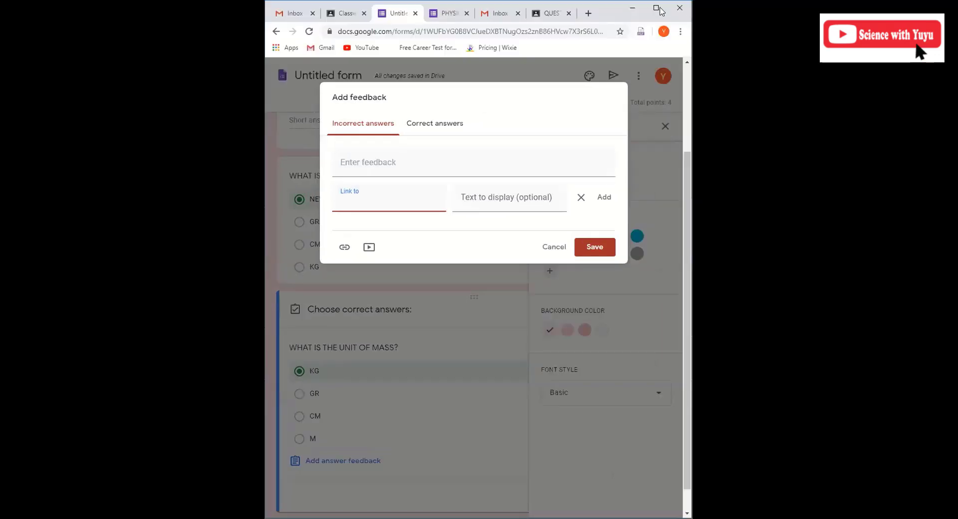
{"action": "left_click", "coordinate": [658, 8]}
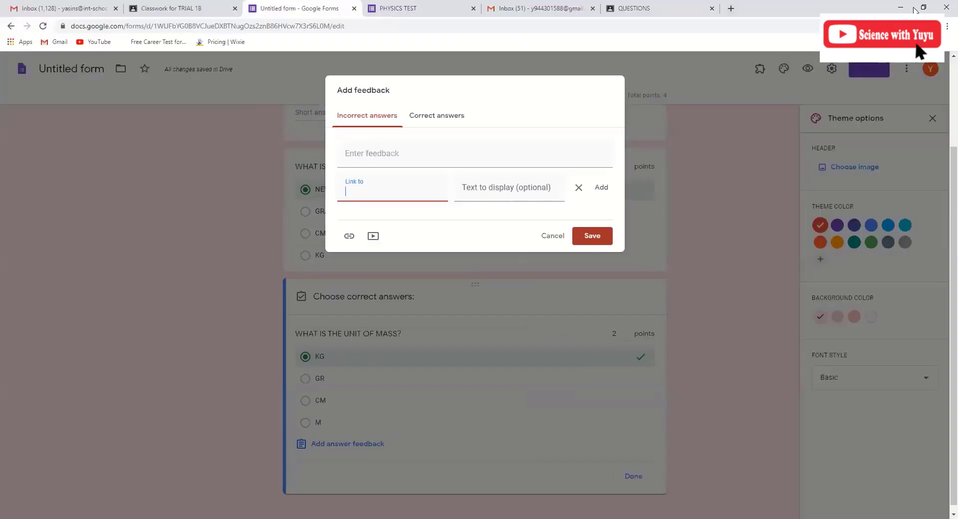
{"action": "key", "text": "ctrl+t"}
{"action": "type", "text": "BBC"}
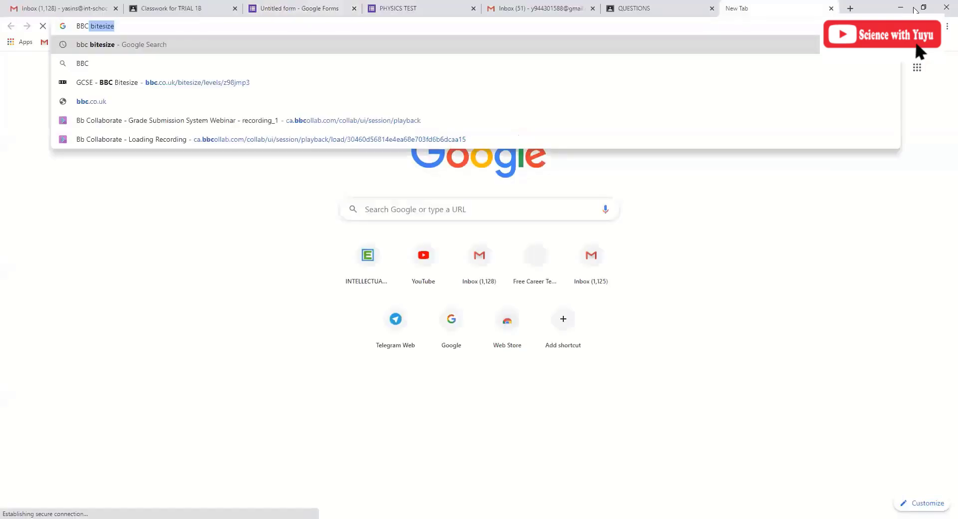
{"action": "key", "text": "Return"}
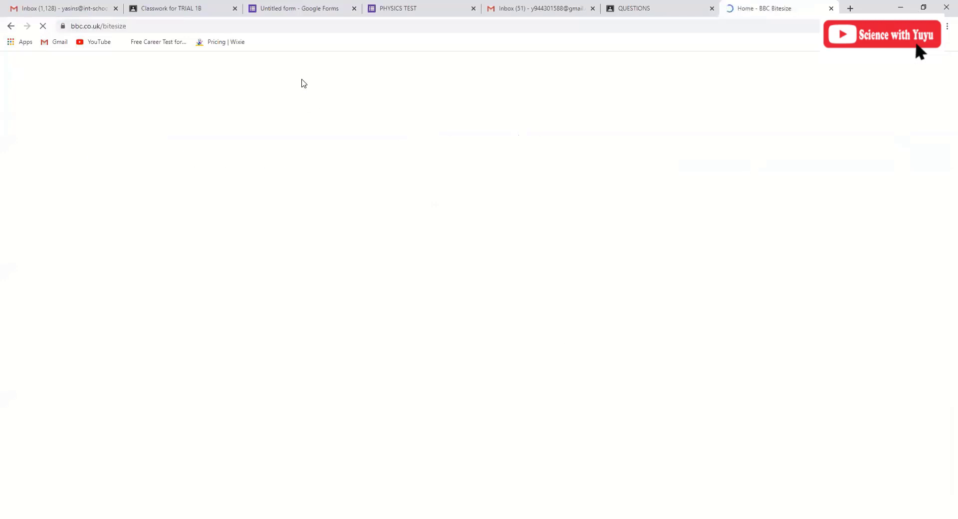
{"action": "left_click", "coordinate": [226, 27]}
{"action": "key", "text": "ctrl+c"}
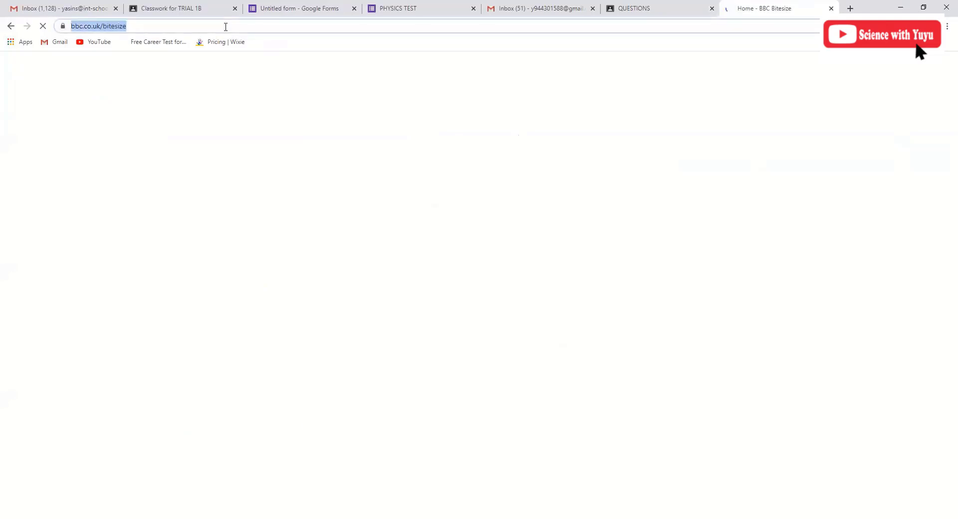
Step: Try to save the copied BBC Bitesize address as the incorrect-answer feedback link for the unit of mass question
{"action": "key", "text": "ctrl+shift+Tab"}
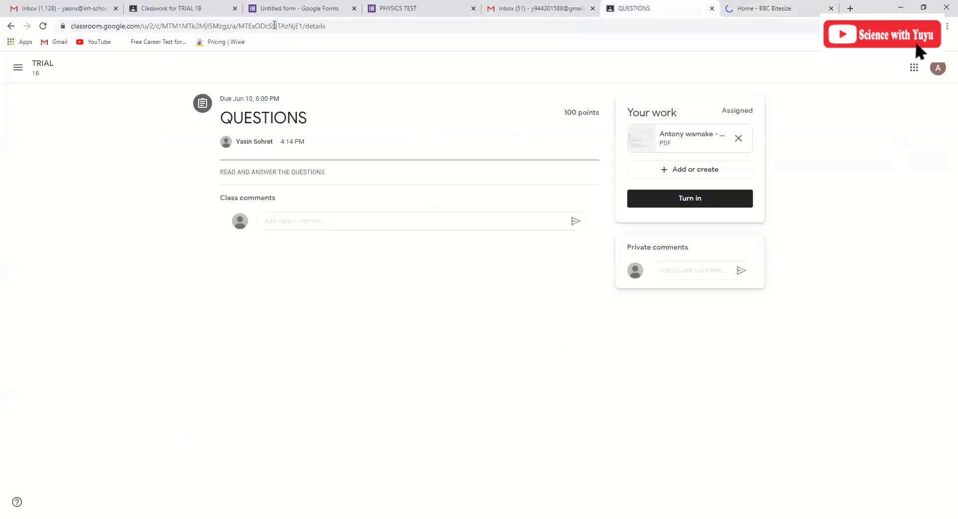
{"action": "key", "text": "ctrl+shift+Tab"}
{"action": "key", "text": "ctrl+shift+Tab"}
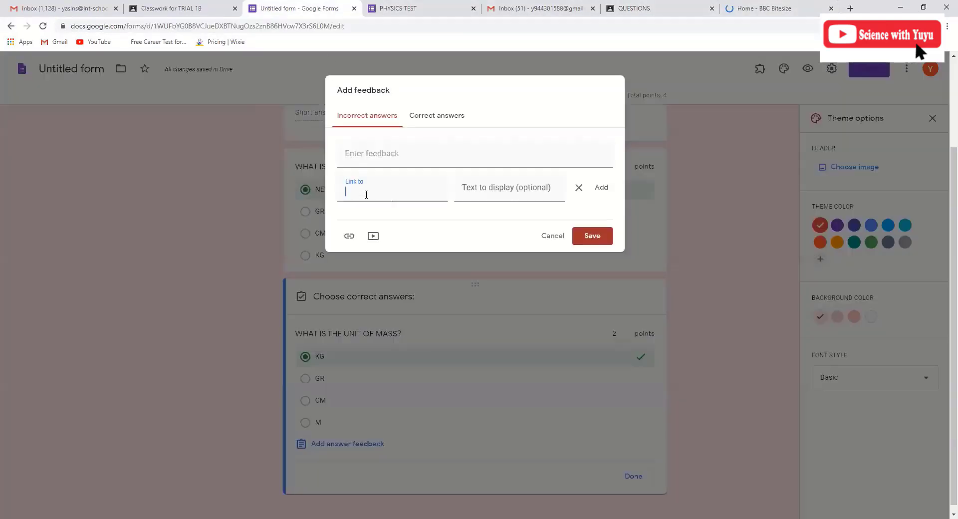
{"action": "key", "text": "ctrl+v"}
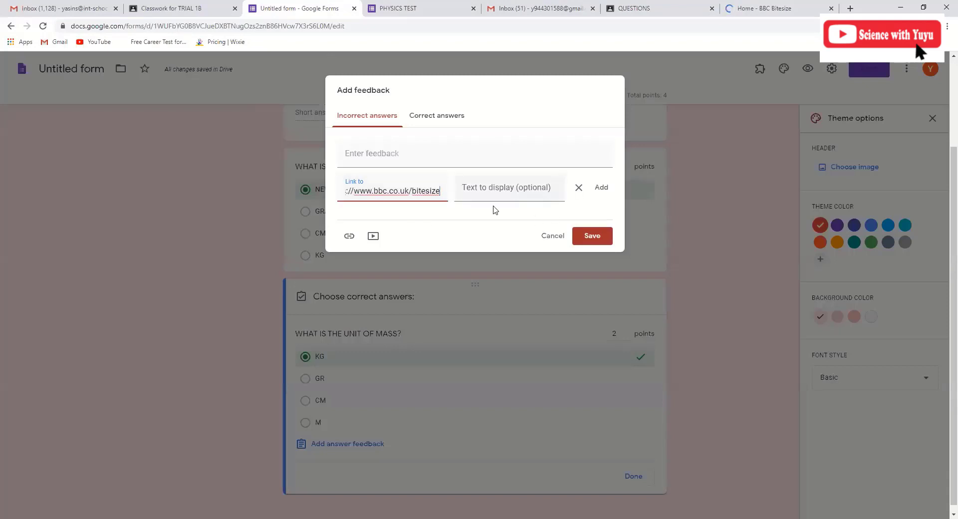
{"action": "left_click", "coordinate": [594, 236]}
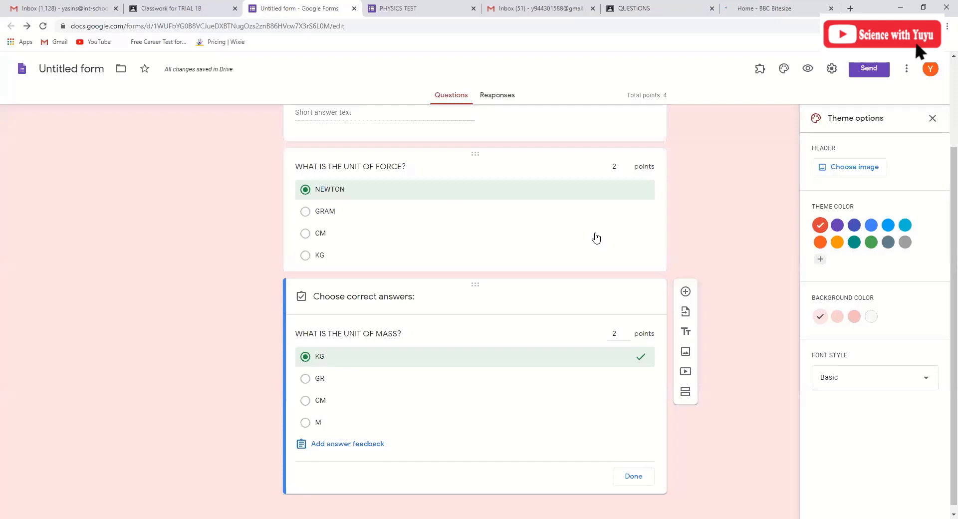
Step: Add the BBC Bitesize link without display text to the unit of mass question's incorrect-answer feedback, save it, and finish the answer key
{"action": "left_click", "coordinate": [351, 448]}
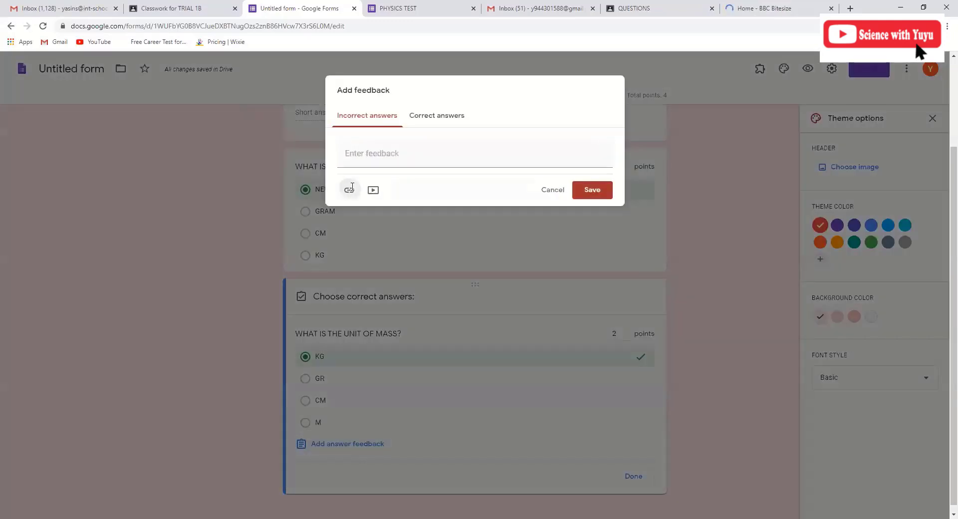
{"action": "left_click", "coordinate": [349, 187]}
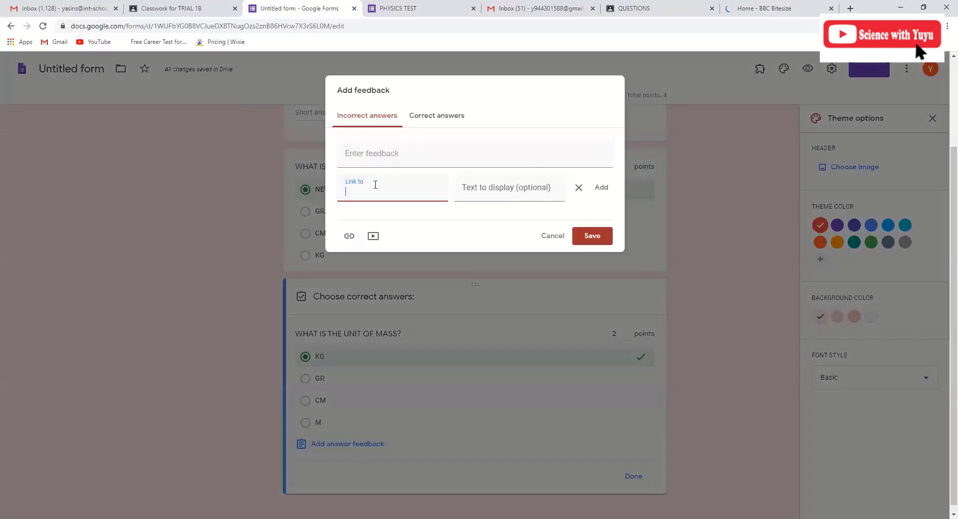
{"action": "key", "text": "ctrl+v"}
{"action": "left_click", "coordinate": [498, 192]}
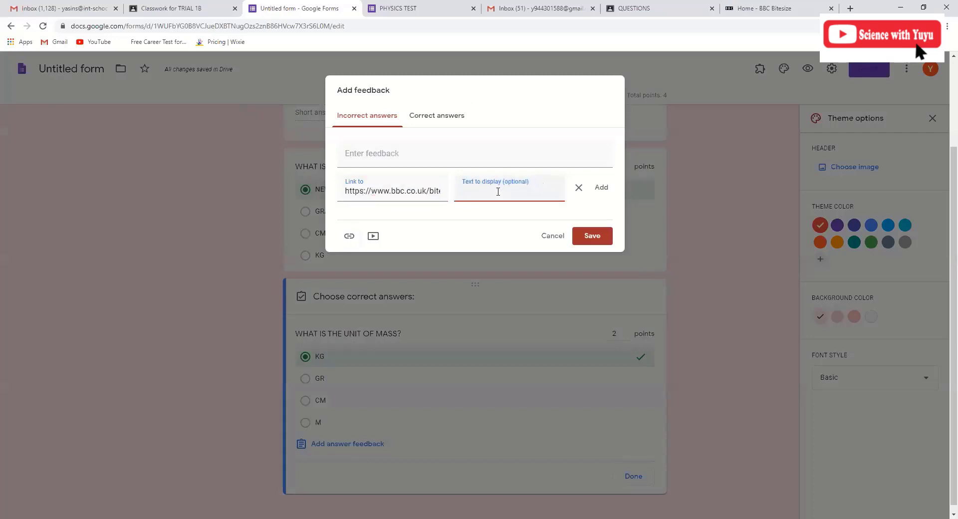
{"action": "left_click", "coordinate": [601, 189]}
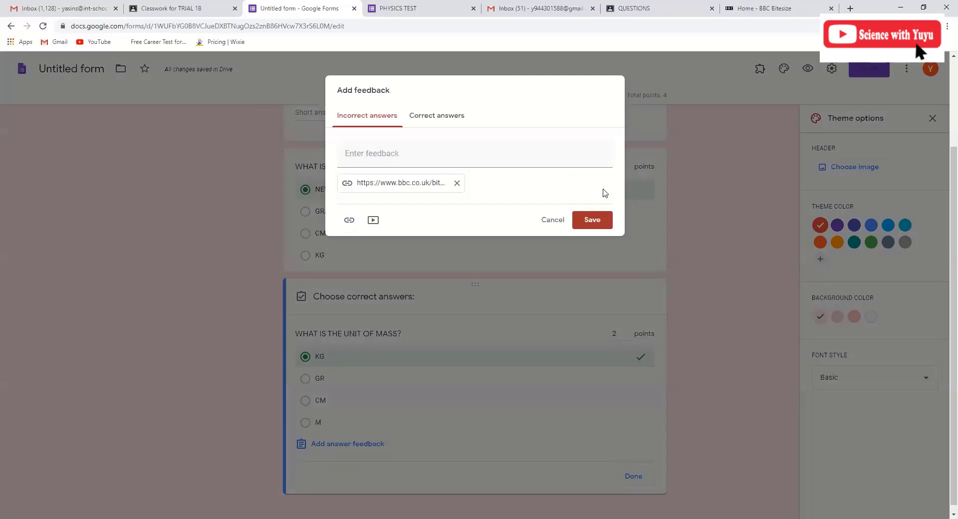
{"action": "left_click", "coordinate": [593, 220]}
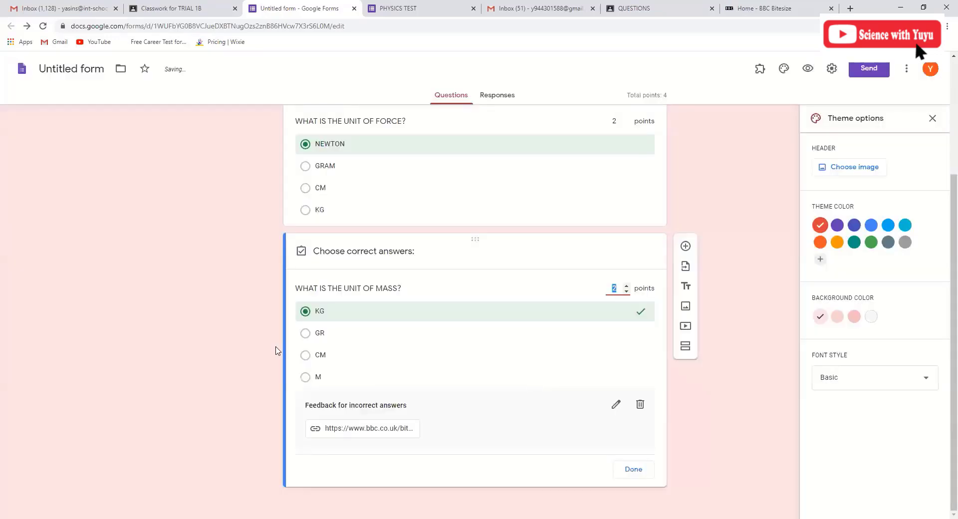
{"action": "left_click", "coordinate": [635, 470]}
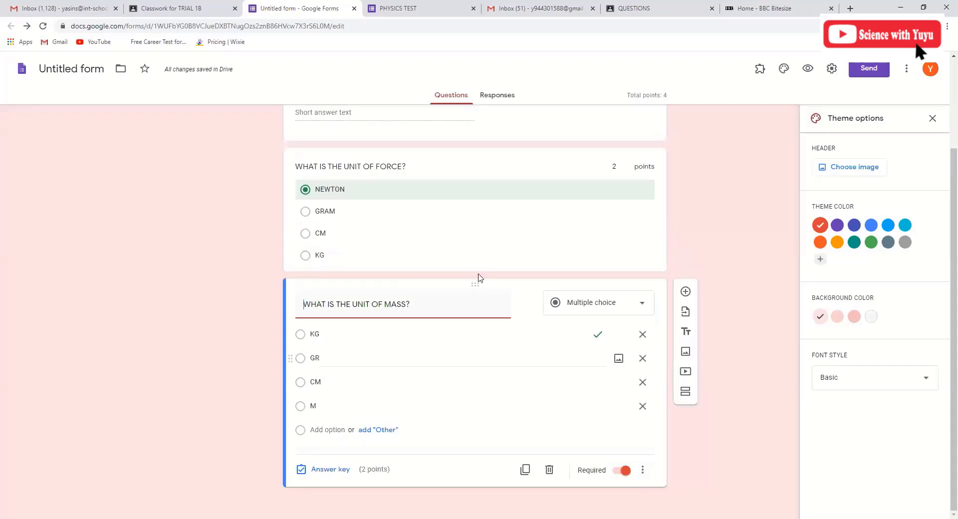
Step: Copy the PHYSICS TEST form's sharing link as a shortened URL
{"action": "scroll", "coordinate": [485, 206], "scroll_direction": "up", "scroll_amount": 2}
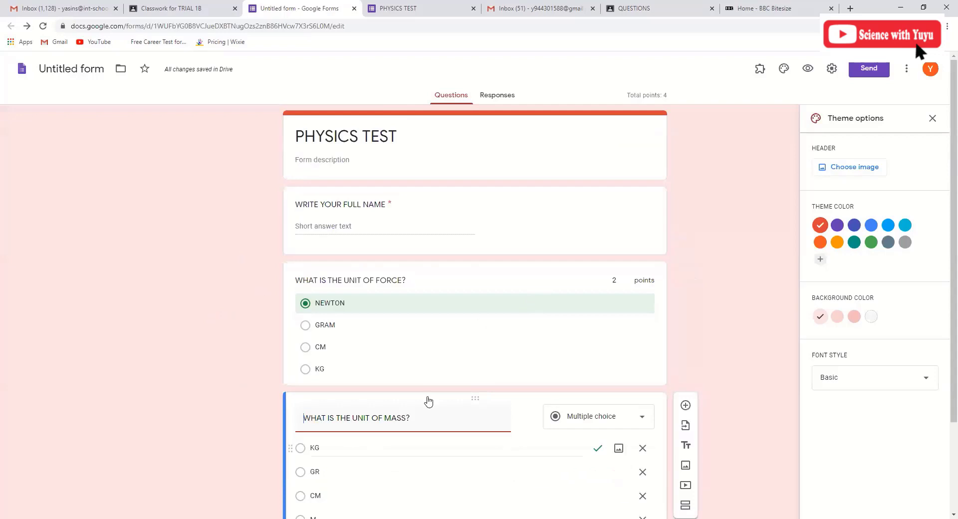
{"action": "left_click", "coordinate": [869, 71]}
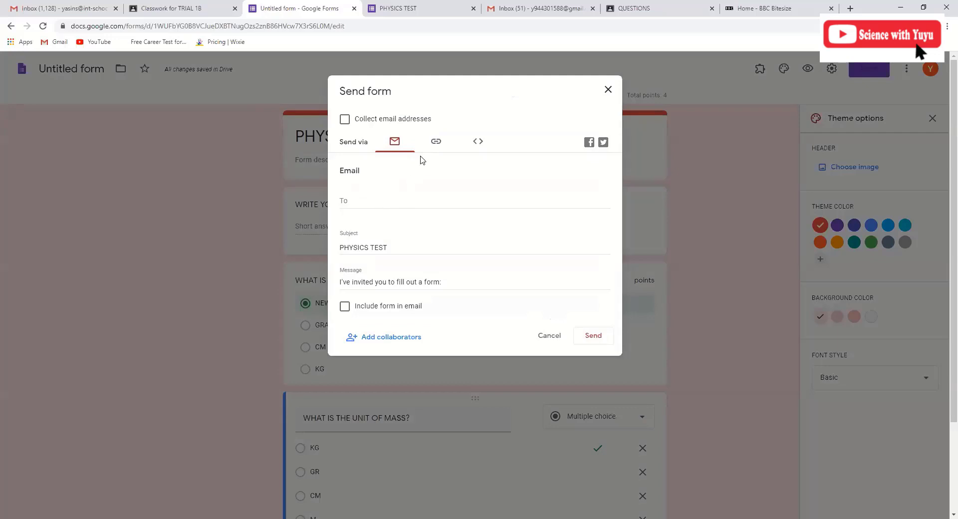
{"action": "left_click", "coordinate": [436, 142]}
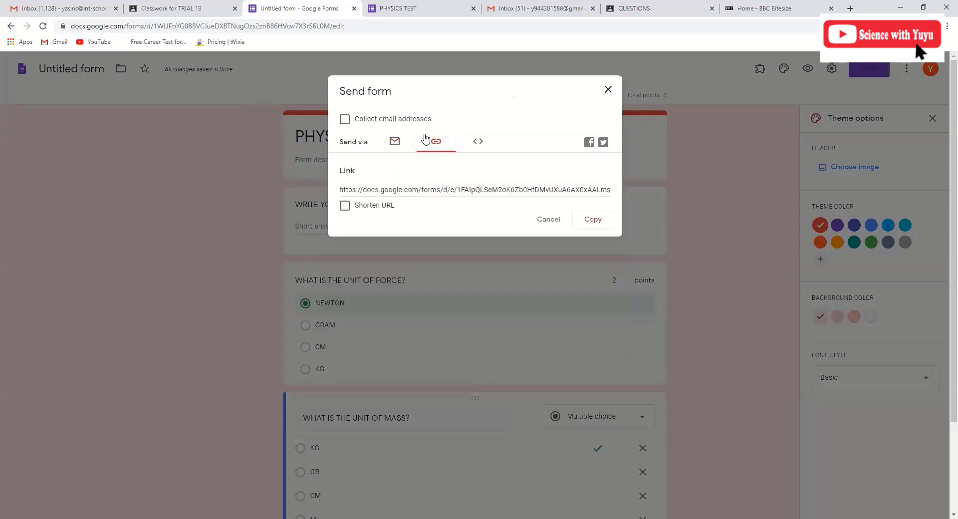
{"action": "left_click", "coordinate": [396, 145]}
{"action": "left_click", "coordinate": [434, 145]}
{"action": "left_click", "coordinate": [345, 205]}
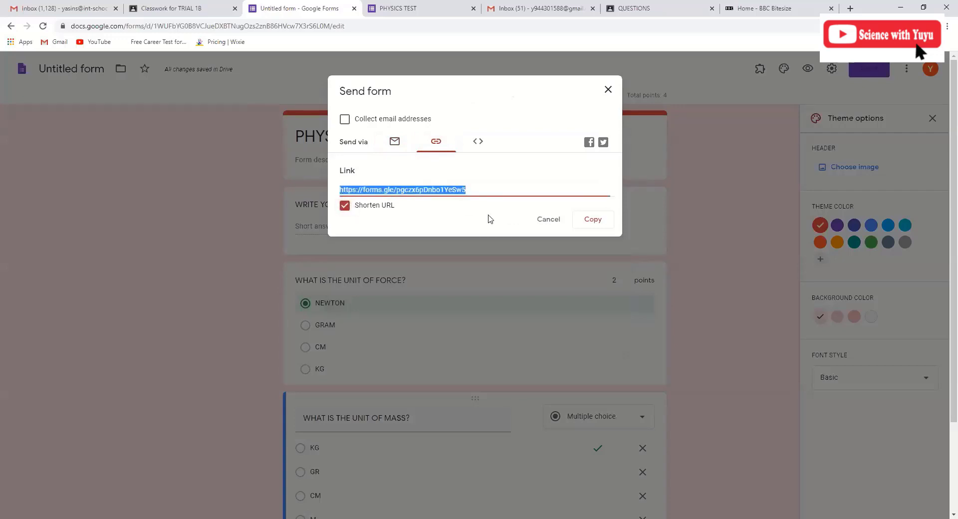
{"action": "left_click", "coordinate": [603, 221]}
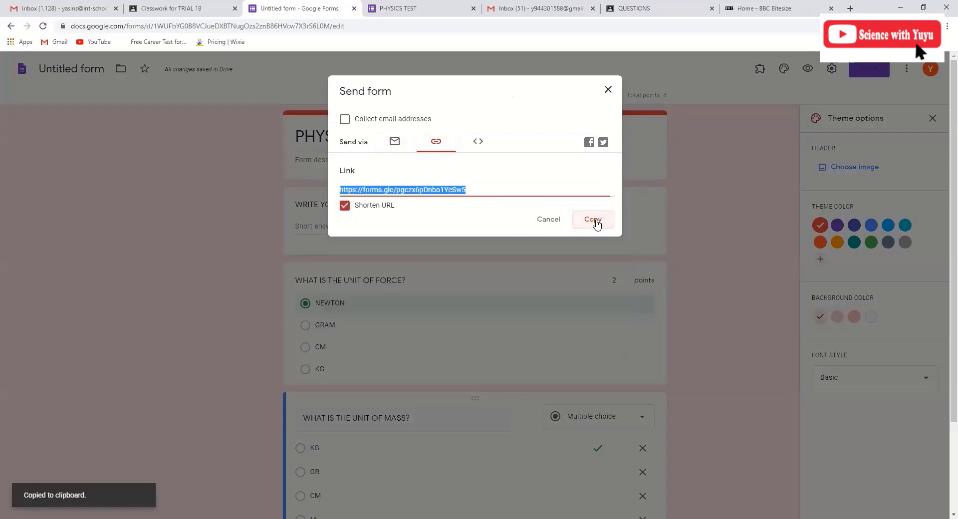
Step: In the MULTIPLE CHOICE ASSIGNMENT in Google Classroom, attach the copied PHYSICS TEST link and remove the Untitled form attachment
{"action": "left_click", "coordinate": [181, 4]}
{"action": "left_click", "coordinate": [255, 9]}
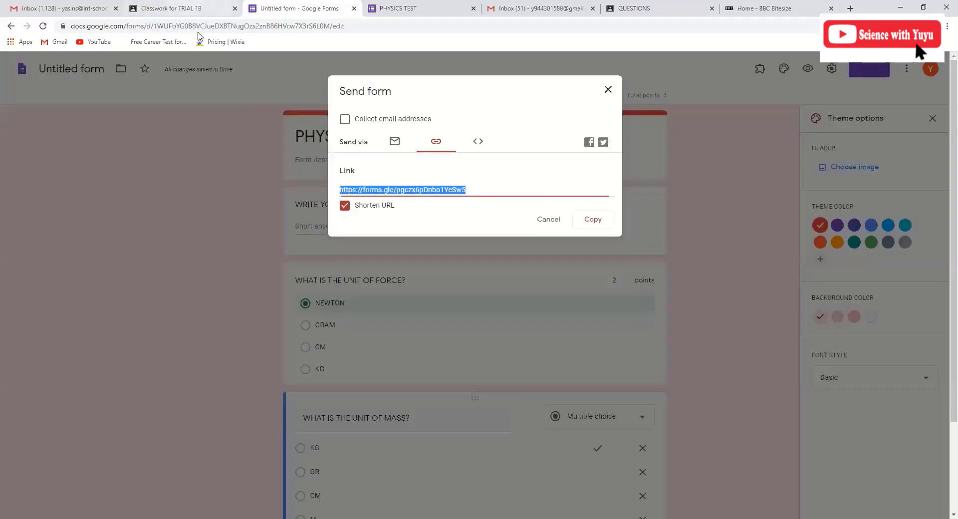
{"action": "left_click", "coordinate": [195, 6]}
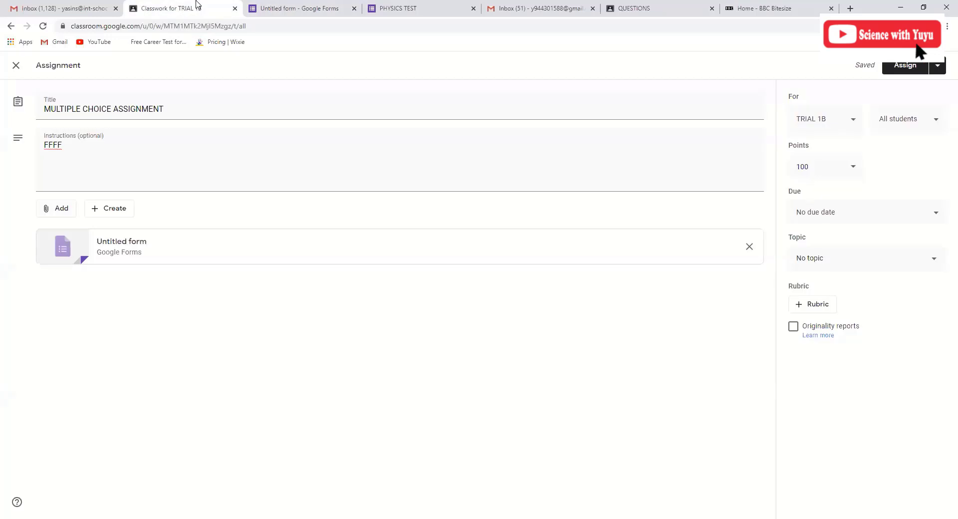
{"action": "left_click", "coordinate": [58, 212]}
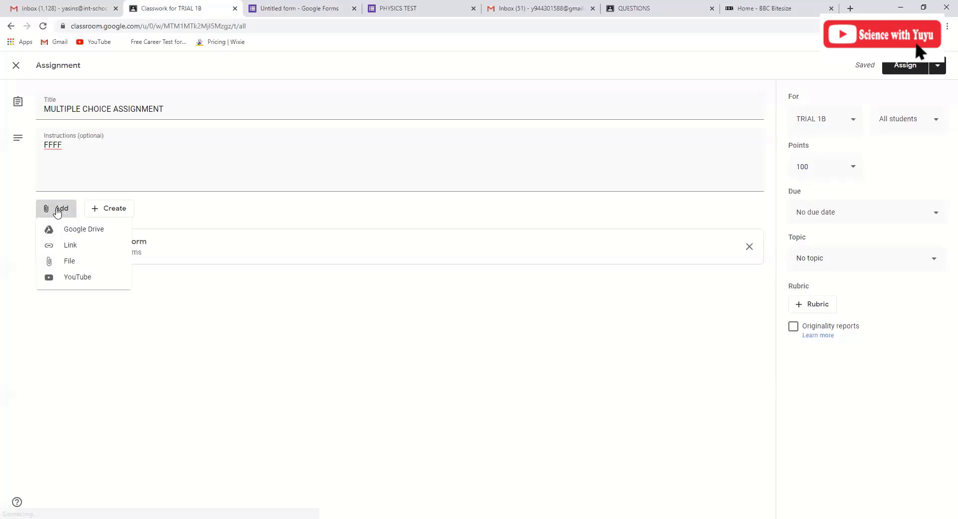
{"action": "left_click", "coordinate": [70, 247]}
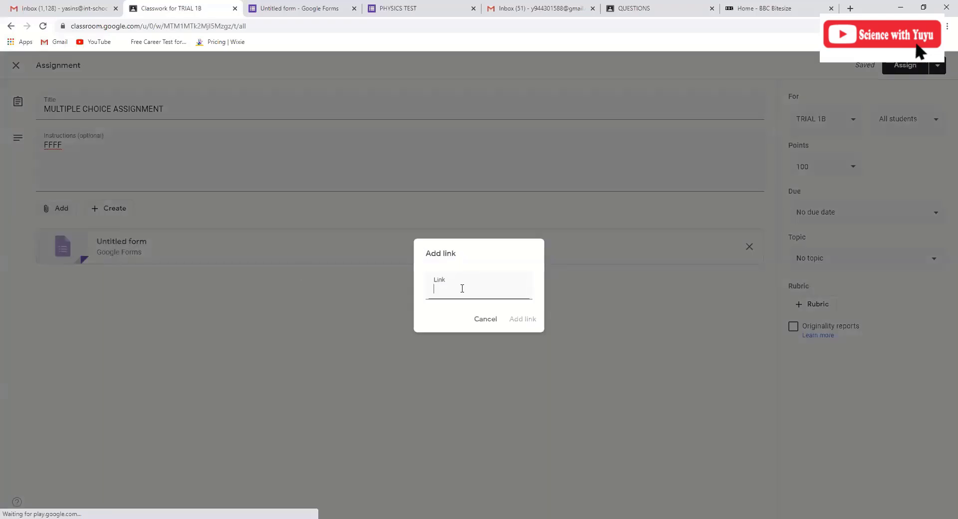
{"action": "key", "text": "ctrl+v"}
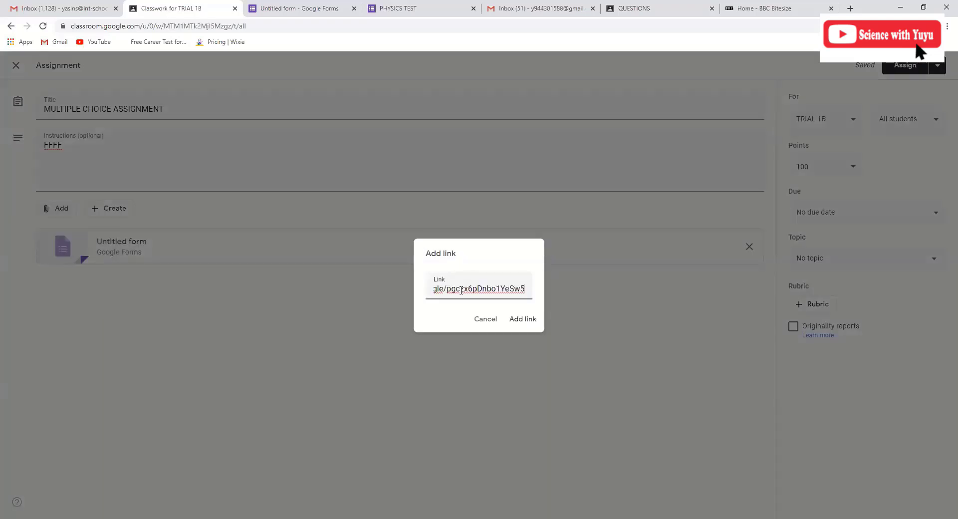
{"action": "left_click", "coordinate": [522, 322]}
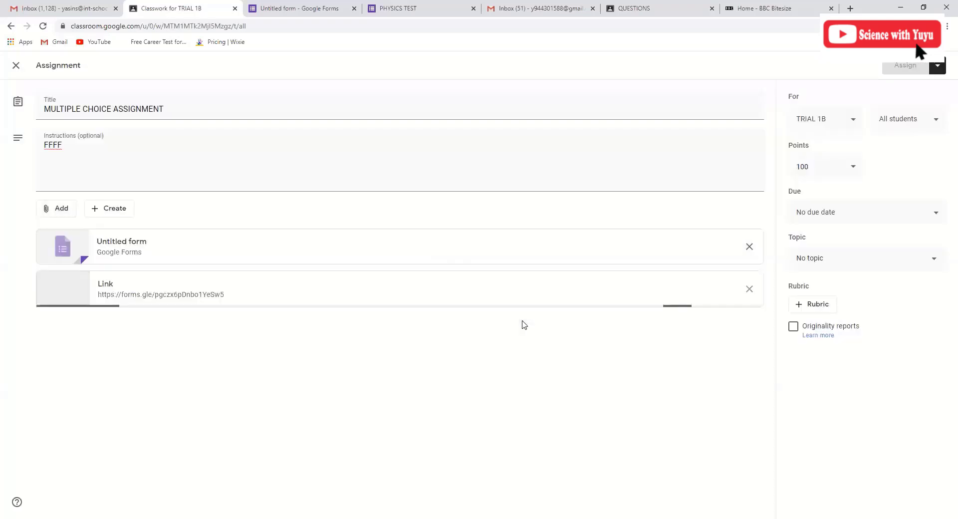
{"action": "left_click", "coordinate": [749, 248]}
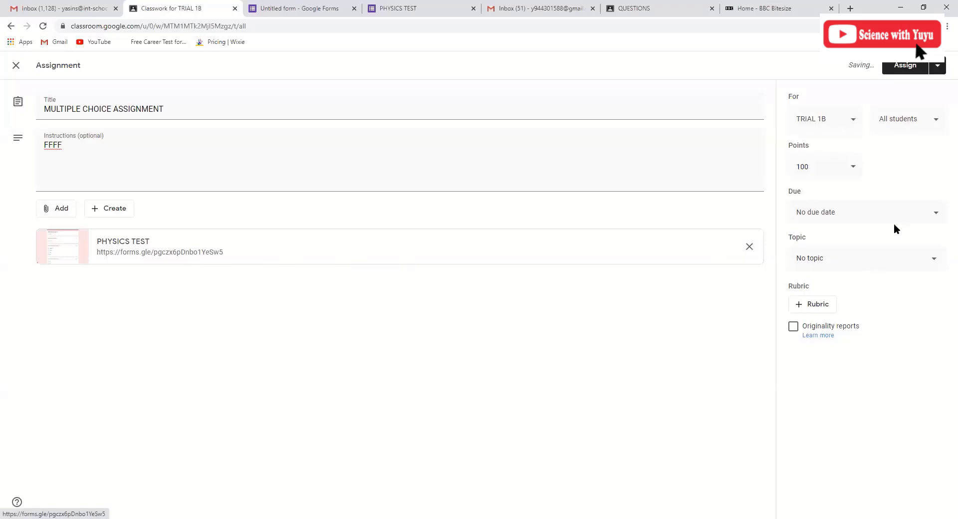
Step: Set the assignment's due date to Jun 10, 2020, 11:59 PM and its topic to UNIT-1
{"action": "left_click", "coordinate": [879, 215]}
{"action": "left_click", "coordinate": [863, 254]}
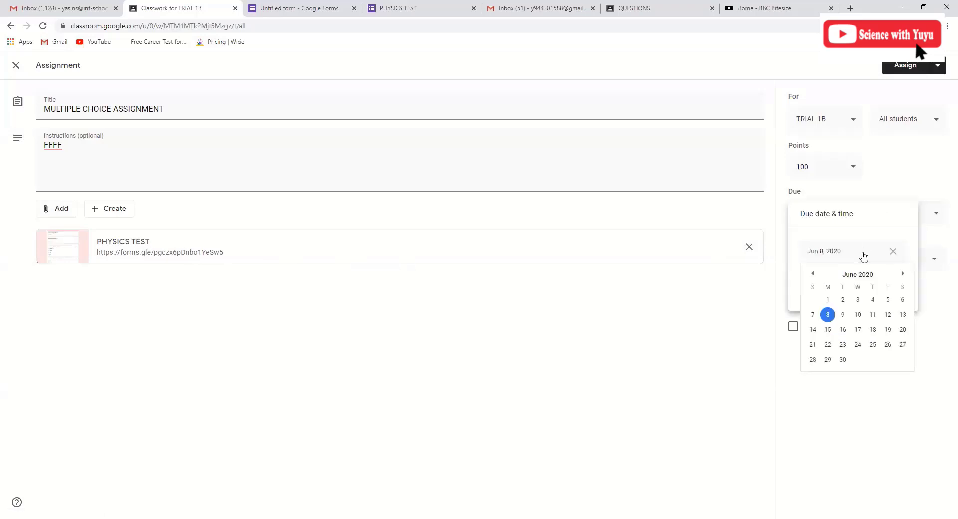
{"action": "left_click", "coordinate": [858, 314]}
{"action": "left_click", "coordinate": [816, 287]}
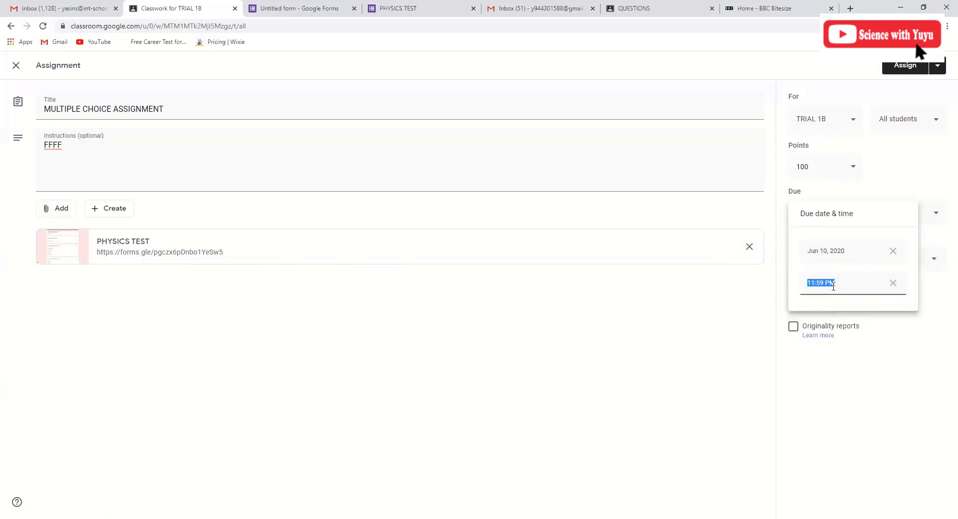
{"action": "left_click", "coordinate": [686, 332]}
{"action": "left_click", "coordinate": [845, 257]}
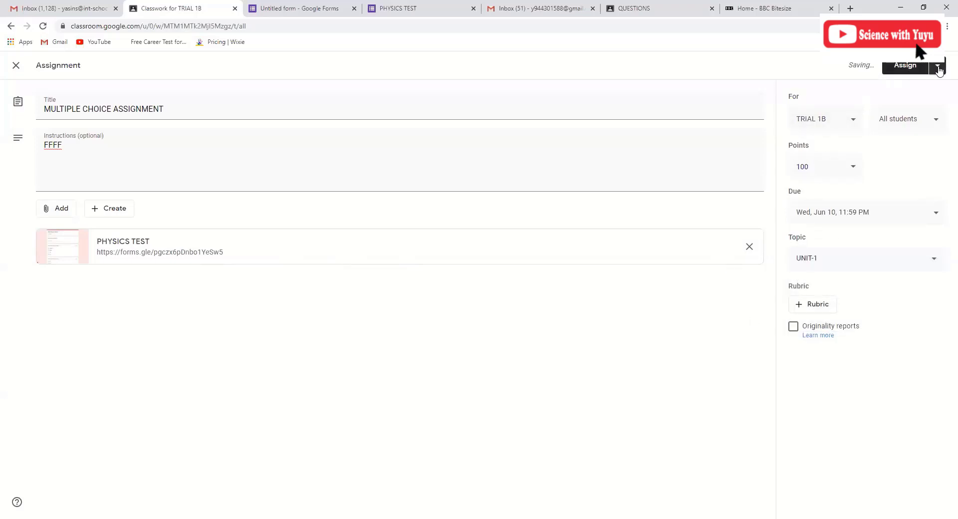
Step: Assign the MULTIPLE CHOICE ASSIGNMENT to all students of TRIAL 1B
{"action": "left_click", "coordinate": [937, 66]}
{"action": "left_click", "coordinate": [901, 68]}
{"action": "left_click", "coordinate": [902, 68]}
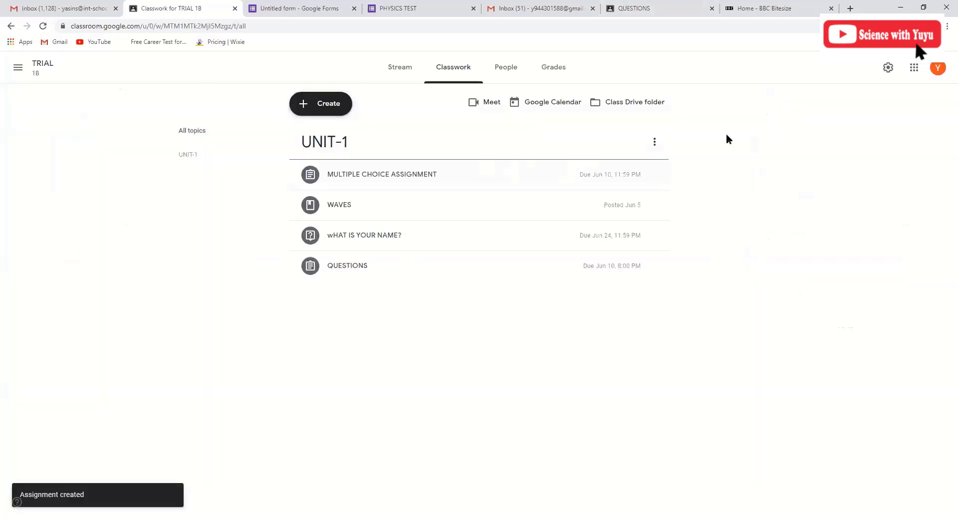
Step: Open the PHYSICS TEST form from the MULTIPLE CHOICE ASSIGNMENT in the student's view of the TRIAL 1B classwork
{"action": "left_click", "coordinate": [643, 8]}
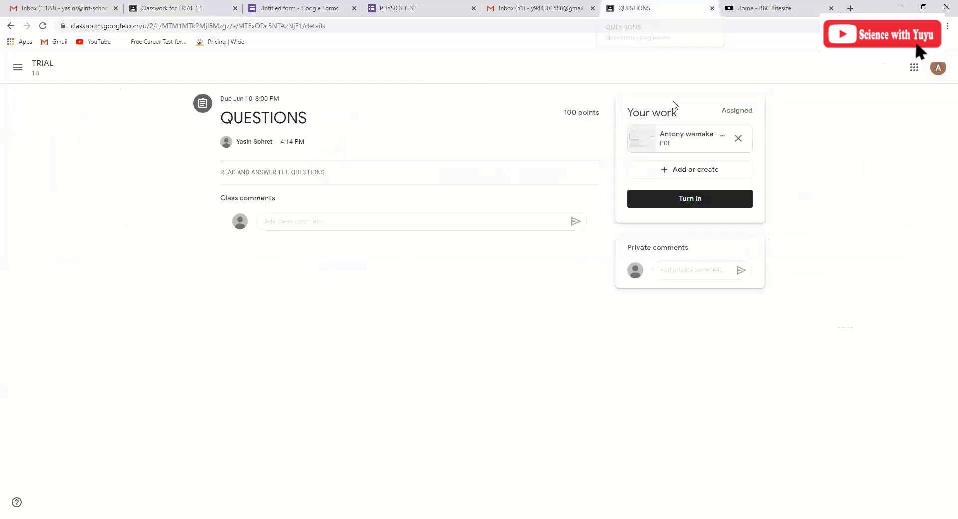
{"action": "left_click", "coordinate": [43, 65]}
{"action": "left_click", "coordinate": [474, 73]}
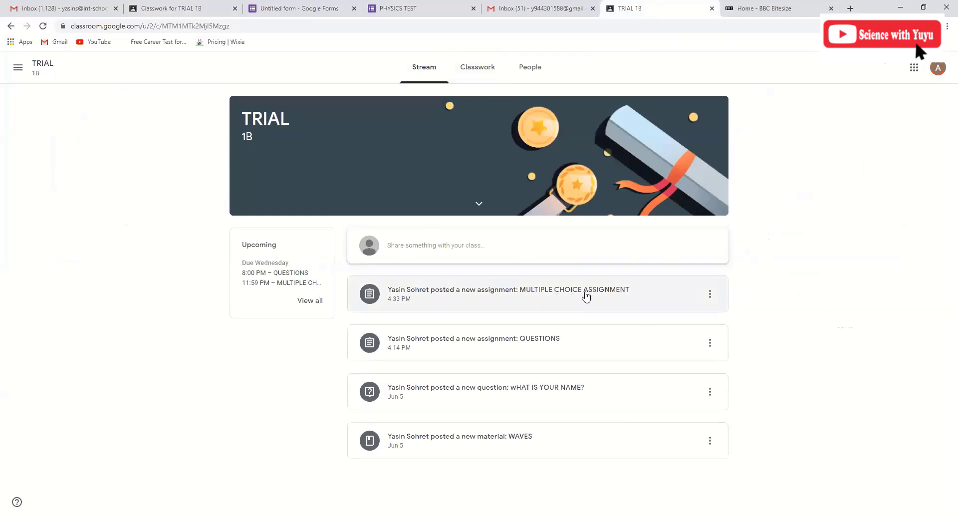
{"action": "left_click", "coordinate": [480, 67]}
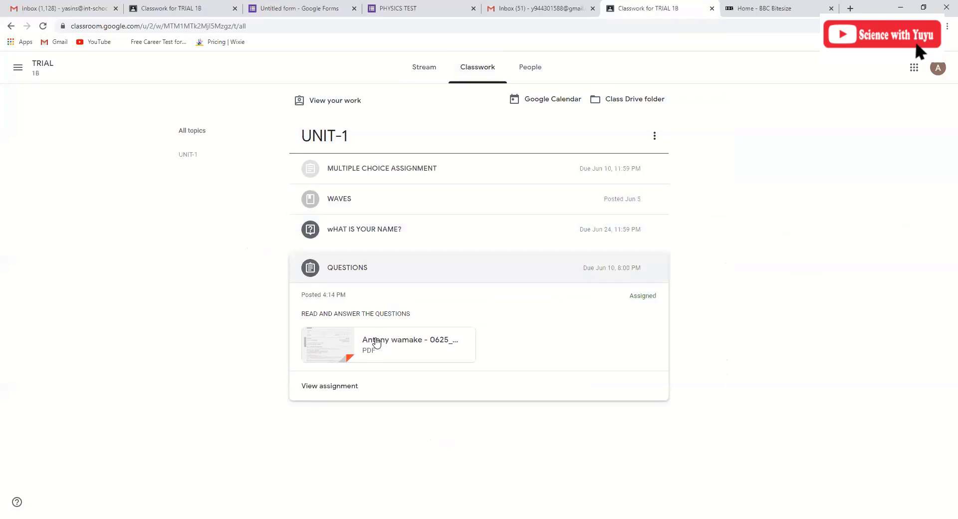
{"action": "left_click", "coordinate": [359, 170]}
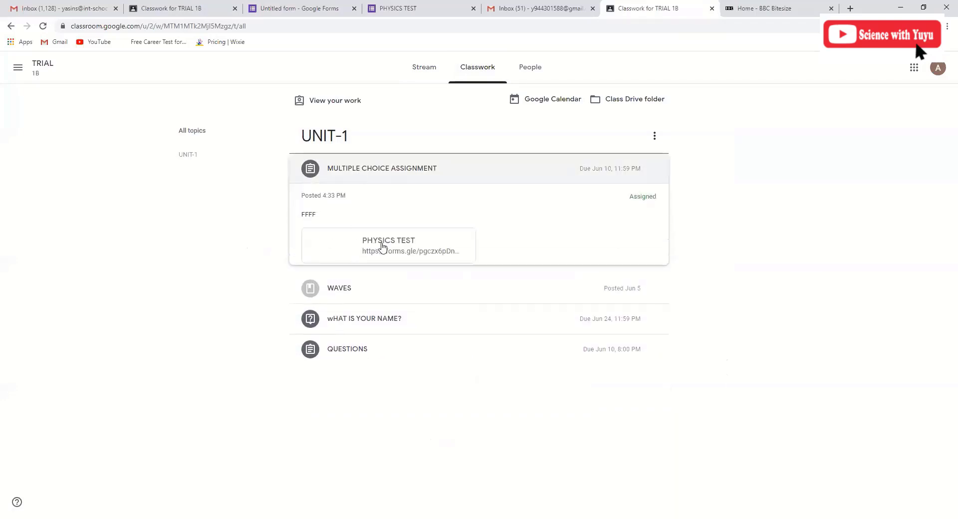
{"action": "left_click", "coordinate": [382, 246]}
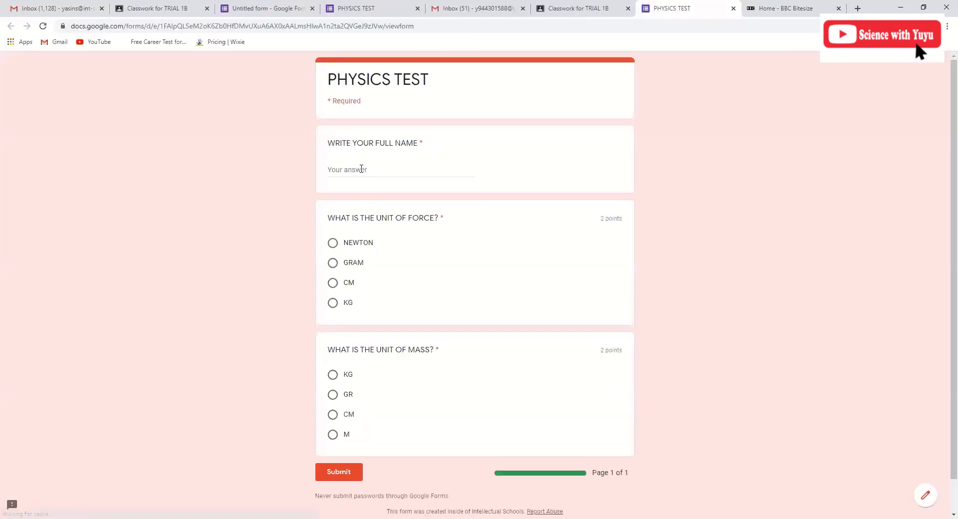
Step: Fill in the student's name, answer GRAM for the unit of force and KG for the unit of mass, and submit the test
{"action": "left_click", "coordinate": [361, 169]}
{"action": "type", "text": "Y"}
{"action": "type", "text": "A"}
{"action": "key", "text": "BackSpace"}
{"action": "key", "text": "BackSpace"}
{"action": "type", "text": "ANTONY"}
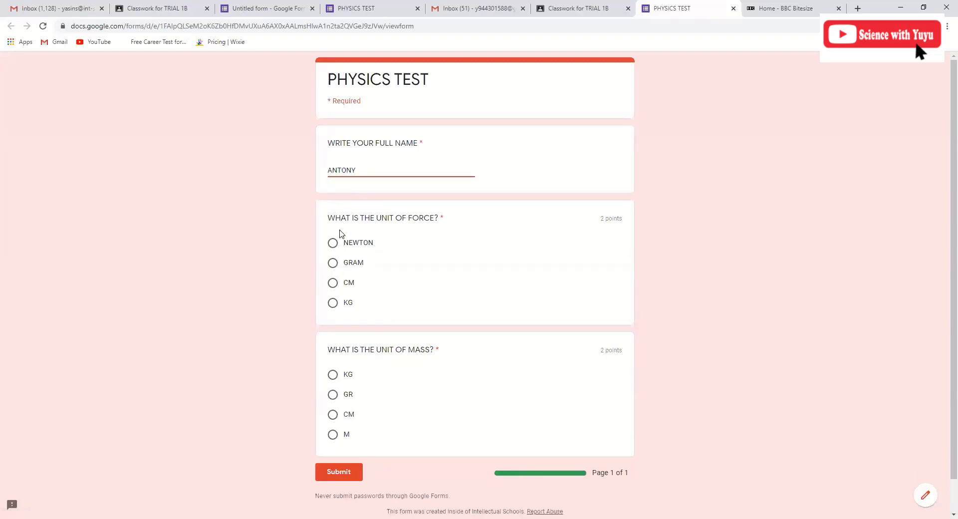
{"action": "left_click", "coordinate": [334, 264]}
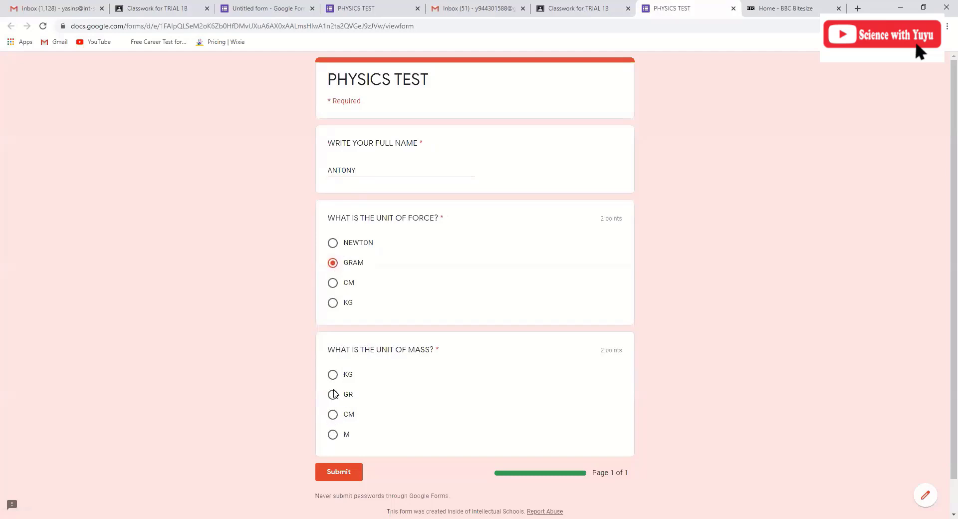
{"action": "left_click", "coordinate": [332, 375]}
{"action": "left_click", "coordinate": [343, 473]}
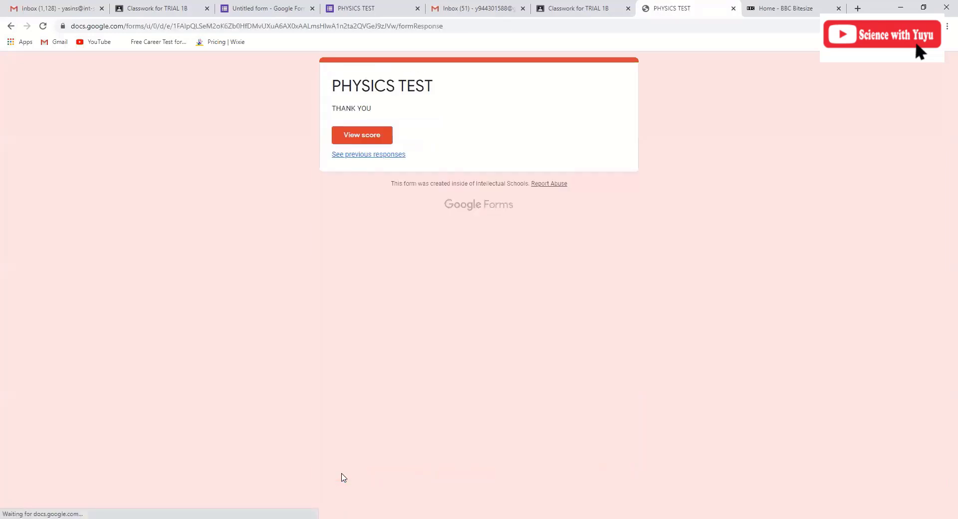
Step: View the submitted test's score, checking the points, correct answer and video feedback for each question, and close the score page
{"action": "left_click", "coordinate": [361, 136]}
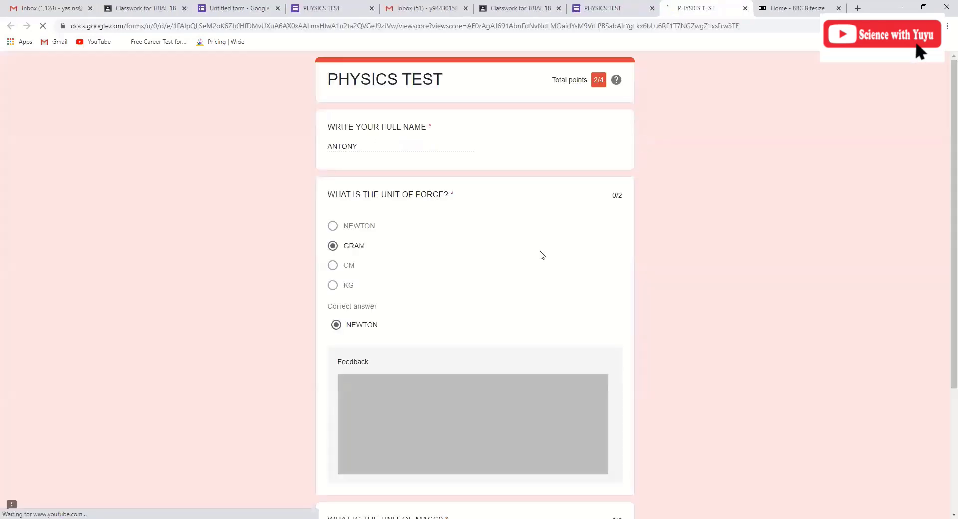
{"action": "scroll", "coordinate": [439, 304], "scroll_direction": "down", "scroll_amount": 1}
{"action": "scroll", "coordinate": [440, 305], "scroll_direction": "down", "scroll_amount": 1}
{"action": "scroll", "coordinate": [381, 304], "scroll_direction": "up", "scroll_amount": 1}
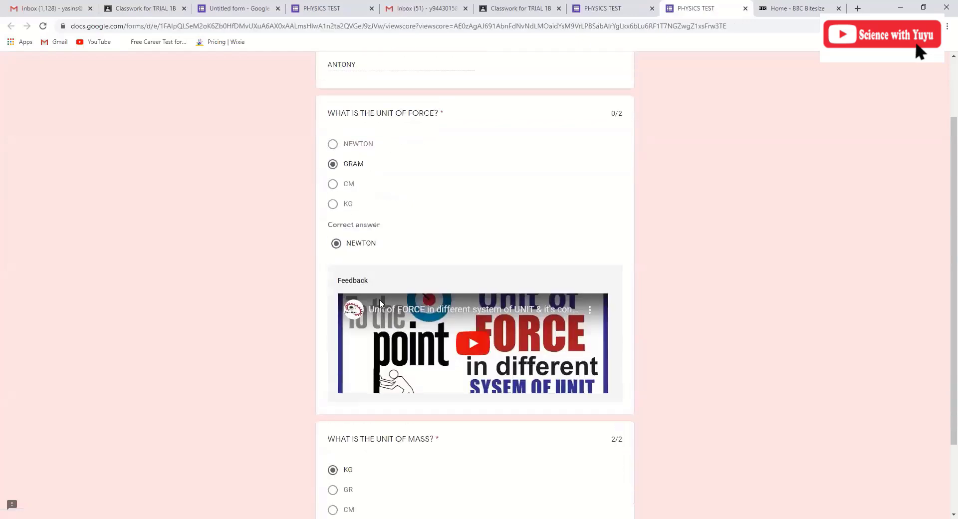
{"action": "scroll", "coordinate": [600, 68], "scroll_direction": "up", "scroll_amount": 2}
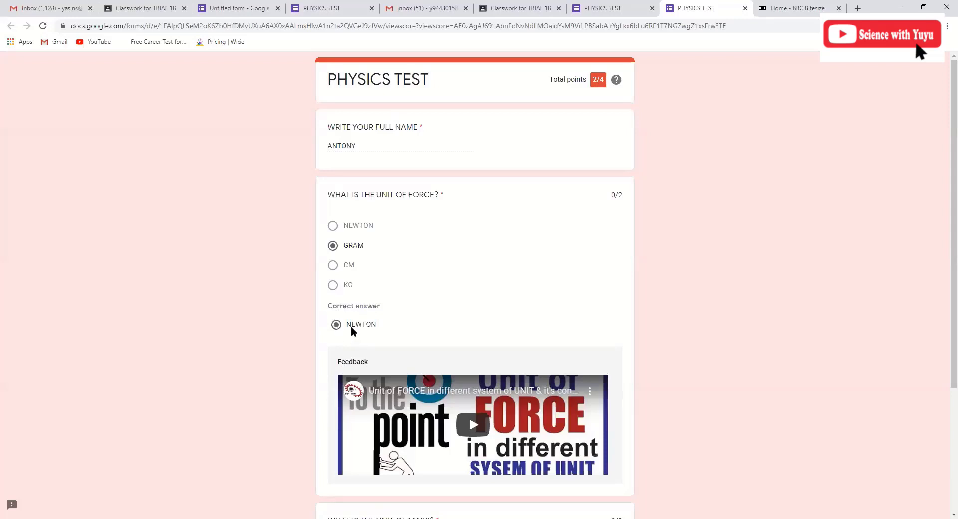
{"action": "scroll", "coordinate": [354, 334], "scroll_direction": "down", "scroll_amount": 1}
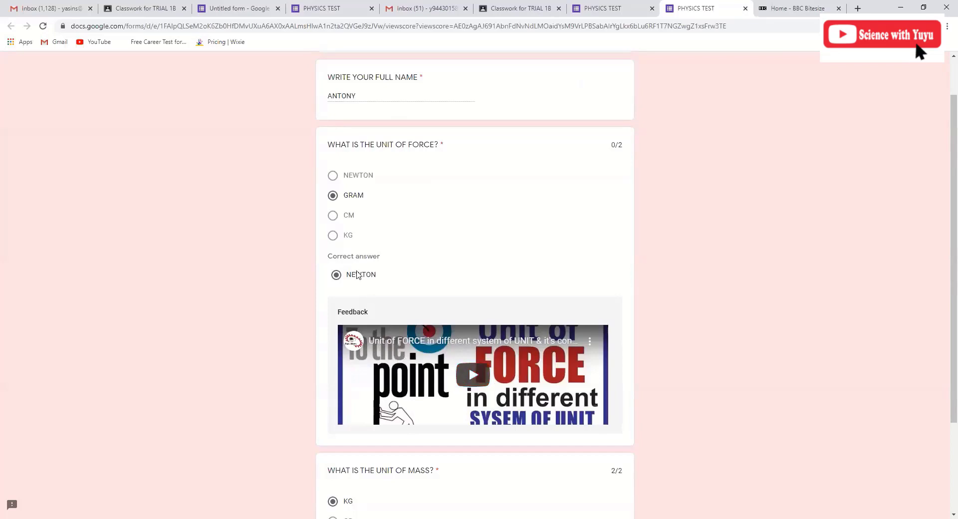
{"action": "scroll", "coordinate": [382, 297], "scroll_direction": "down", "scroll_amount": 3}
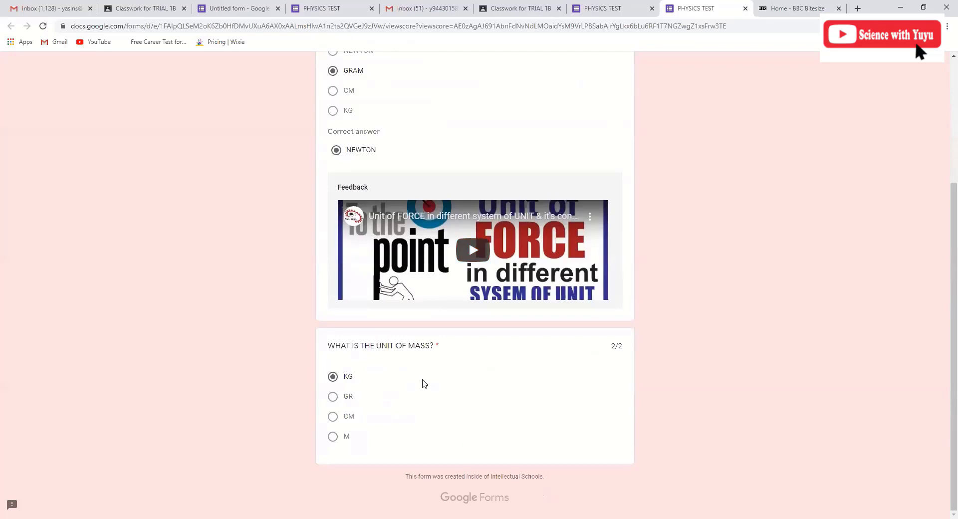
{"action": "left_click_drag", "start_coordinate": [614, 347], "coordinate": [646, 347]}
{"action": "scroll", "coordinate": [663, 361], "scroll_direction": "up", "scroll_amount": 4}
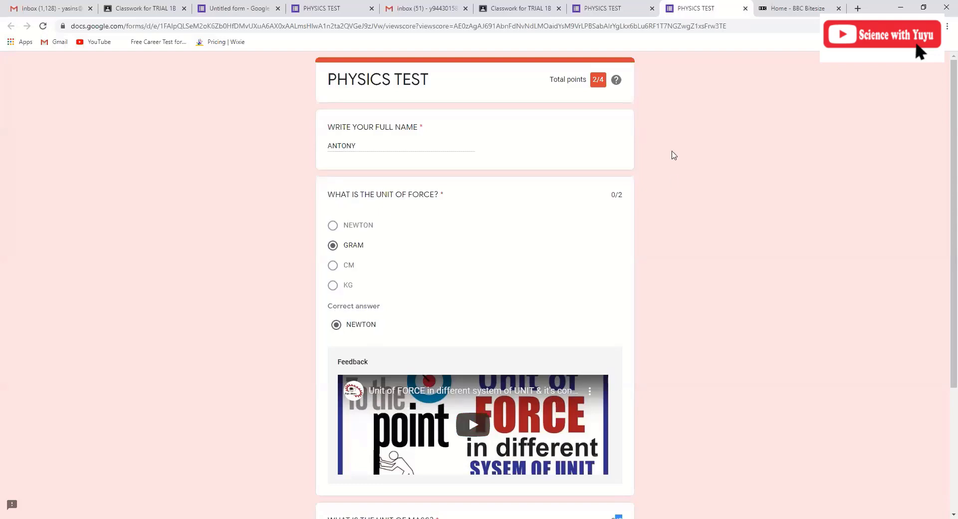
{"action": "left_click", "coordinate": [745, 9]}
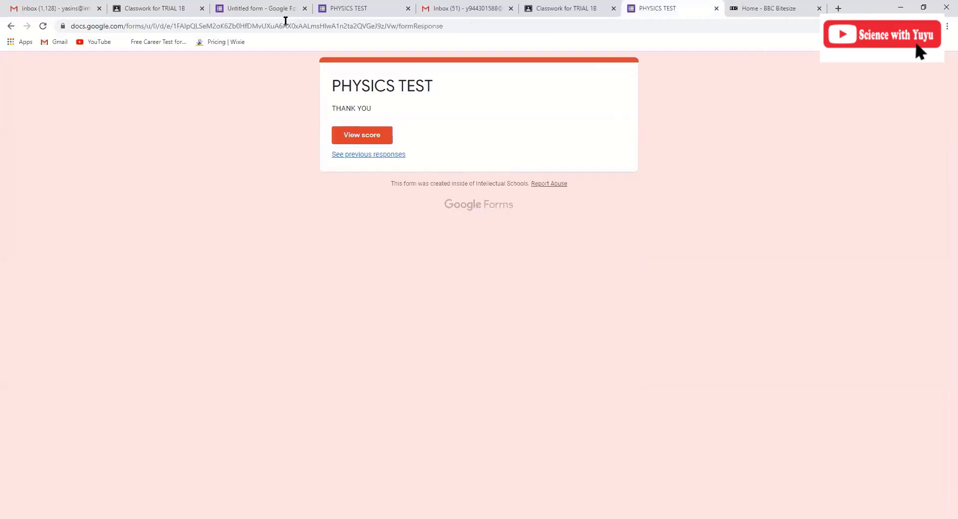
Step: Close the form's sharing dialog in the teacher's Forms editor and rename the Untitled form as PHYSICS TEST
{"action": "left_click", "coordinate": [273, 8]}
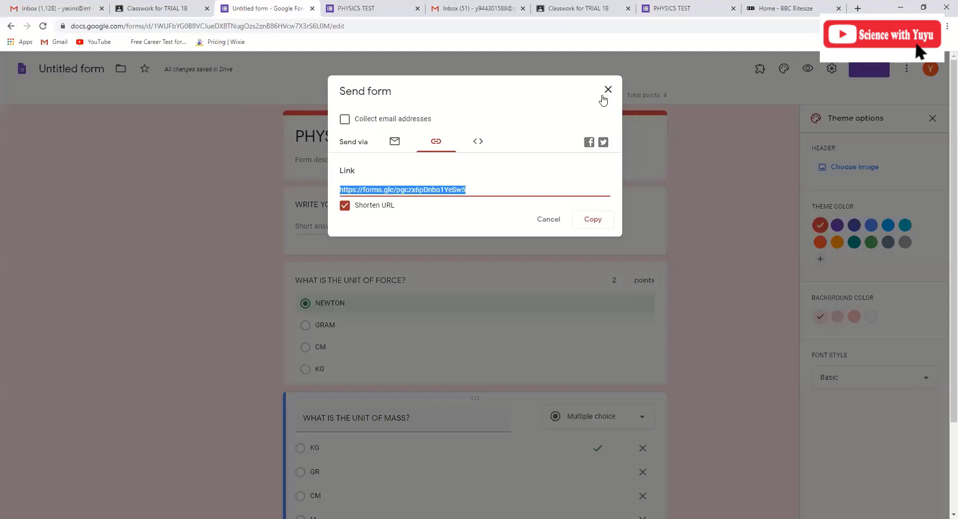
{"action": "left_click", "coordinate": [11, 26]}
{"action": "left_click", "coordinate": [150, 4]}
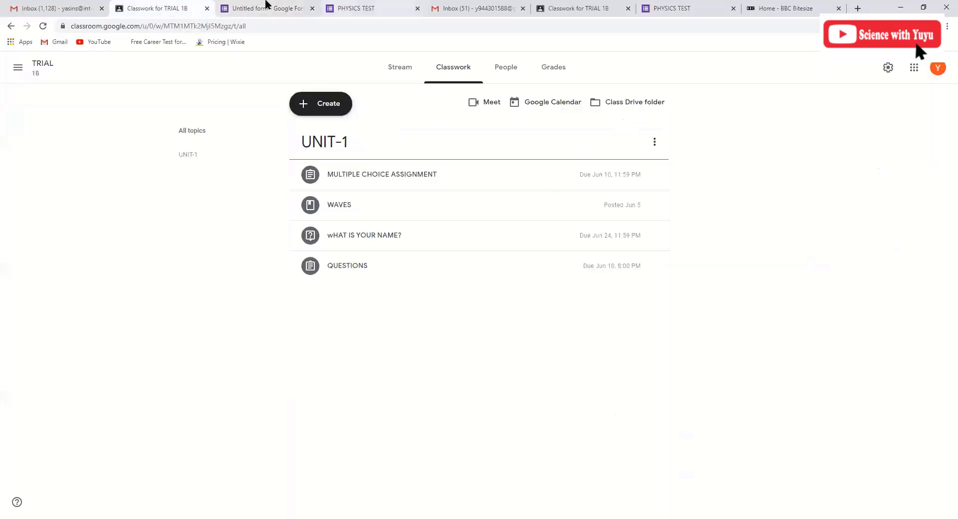
{"action": "left_click", "coordinate": [265, 7]}
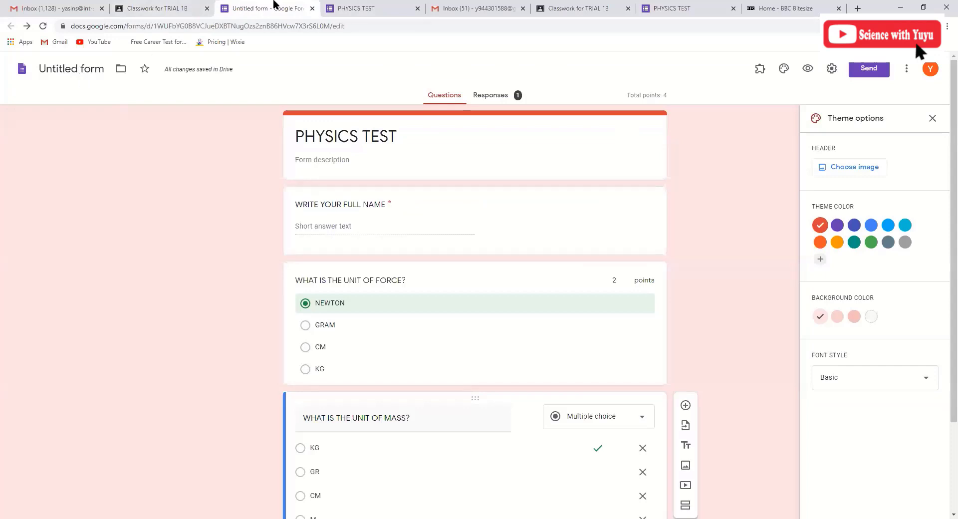
{"action": "left_click", "coordinate": [80, 70]}
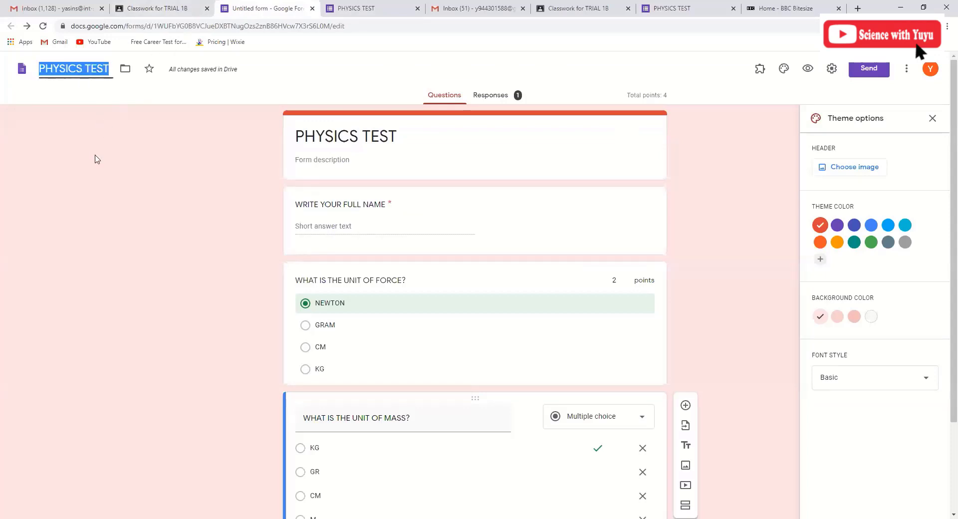
Step: View the TRIAL 1B class folder in Google Drive from the teacher's classwork page and return to Google Classroom
{"action": "left_click", "coordinate": [182, 7]}
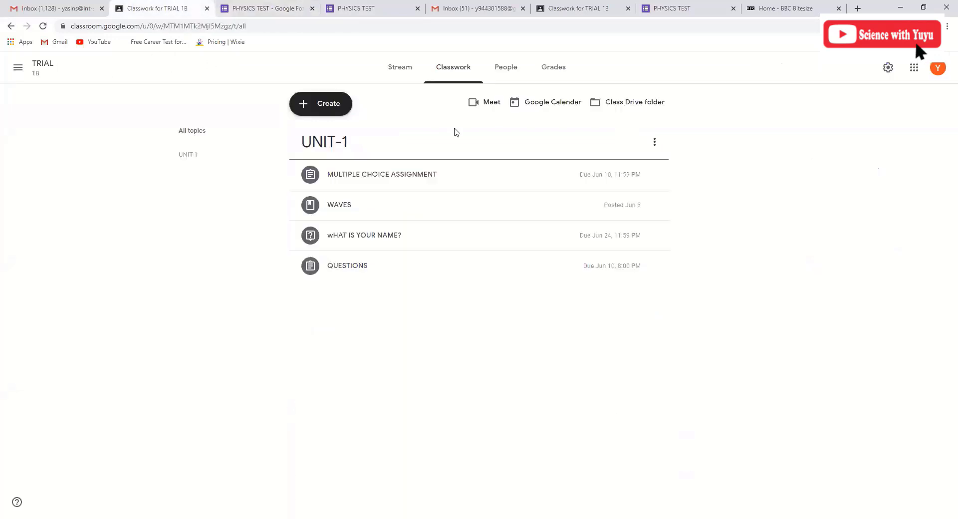
{"action": "left_click", "coordinate": [617, 106]}
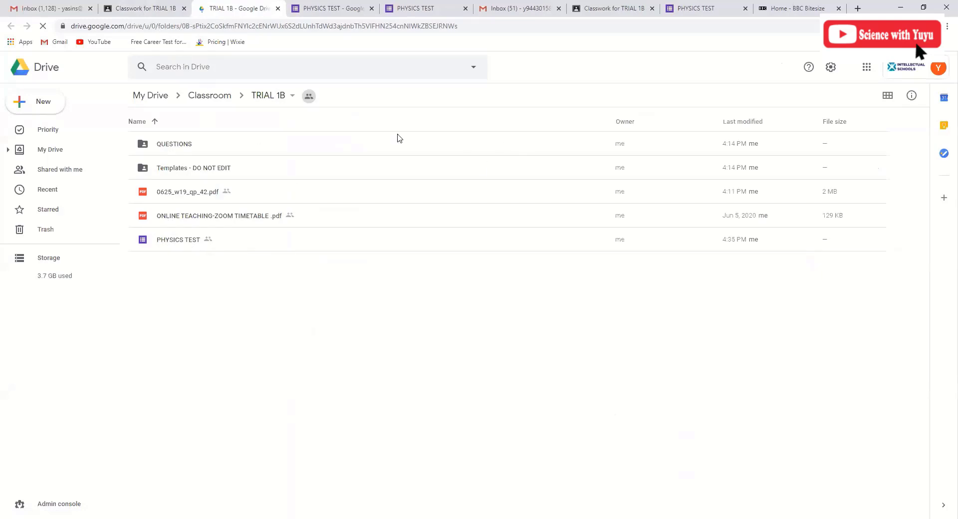
{"action": "left_click", "coordinate": [177, 7]}
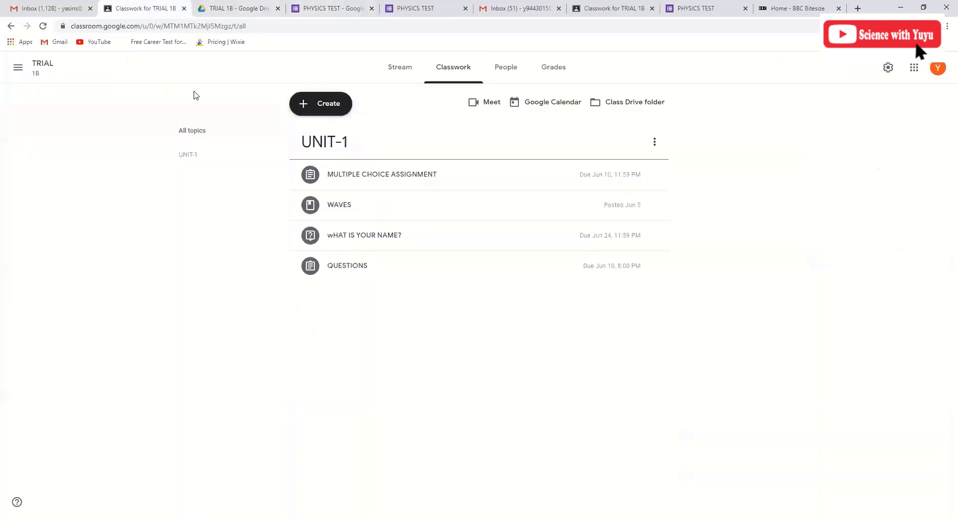
Step: Check the student work for the MULTIPLE CHOICE ASSIGNMENT and return to the TRIAL 1B classwork
{"action": "left_click", "coordinate": [382, 180]}
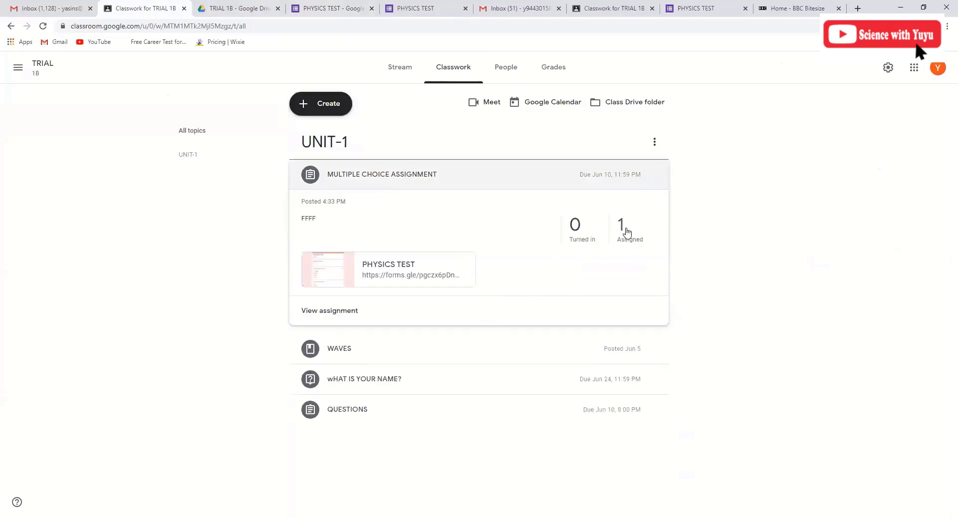
{"action": "left_click", "coordinate": [357, 318]}
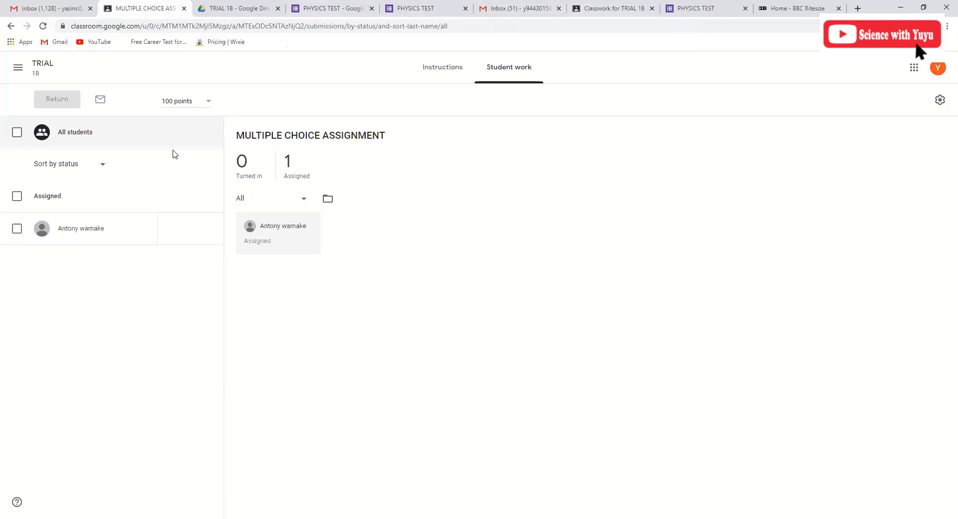
{"action": "left_click", "coordinate": [38, 73]}
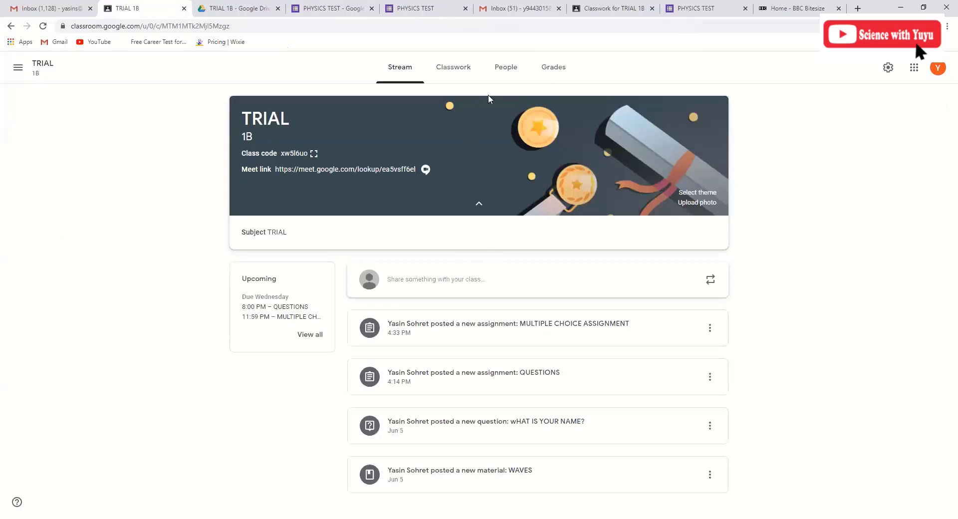
{"action": "left_click", "coordinate": [462, 71]}
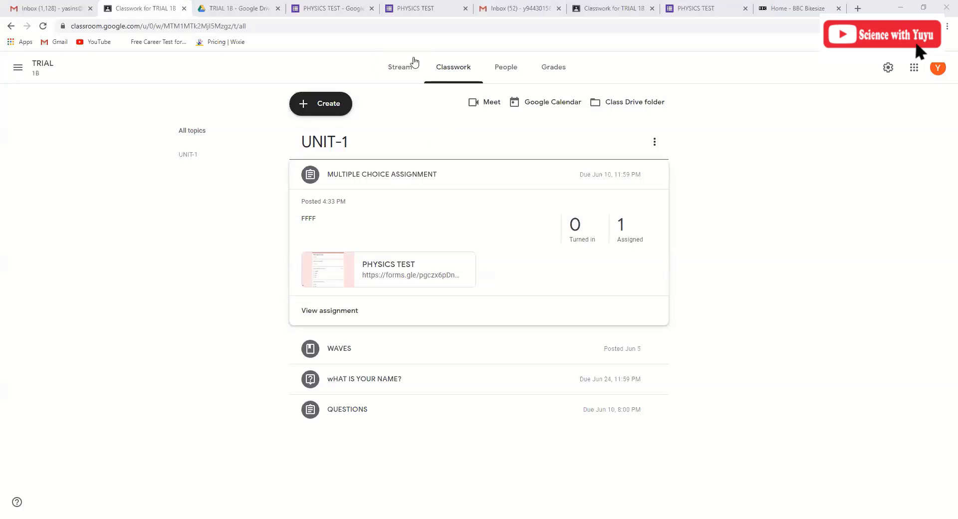
Step: In the PHYSICS TEST form's quiz settings, release grades later after manual review and stop showing correct answers to respondents
{"action": "left_click", "coordinate": [416, 8]}
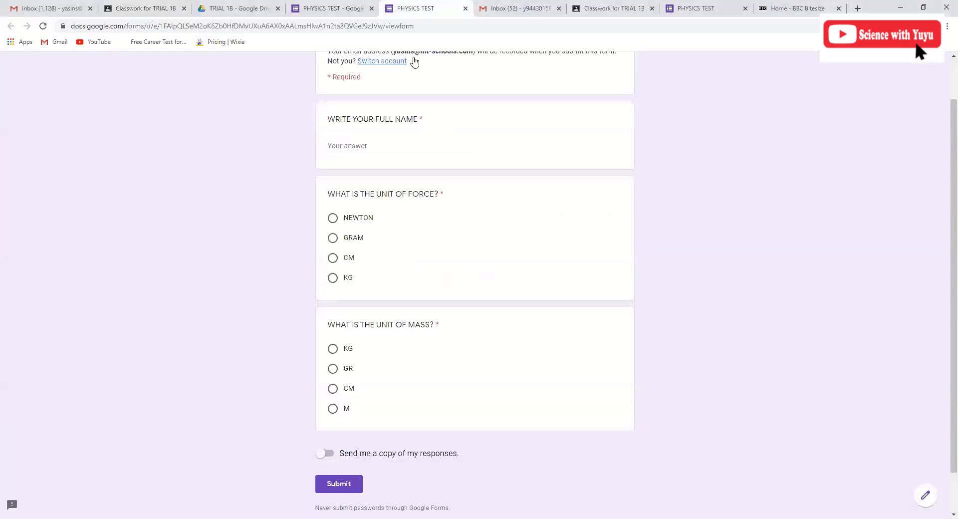
{"action": "left_click", "coordinate": [334, 9]}
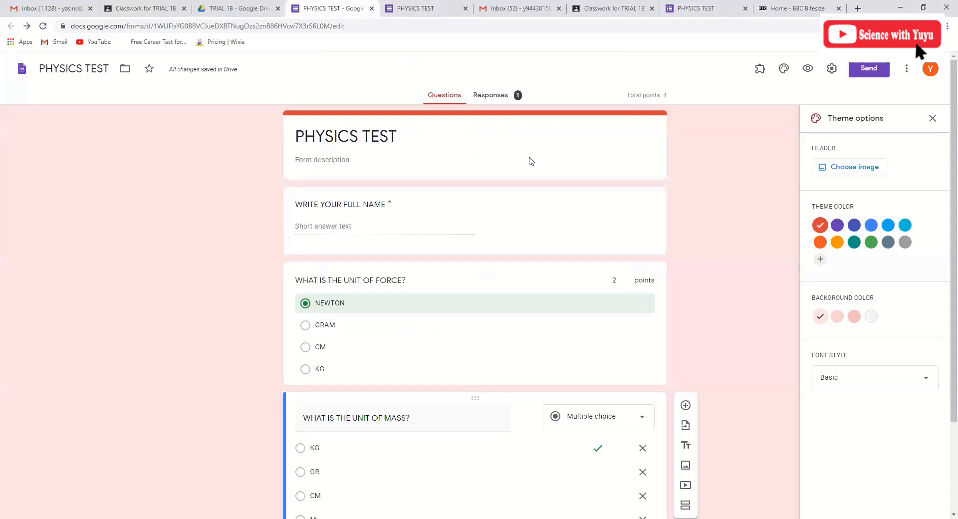
{"action": "left_click", "coordinate": [831, 71]}
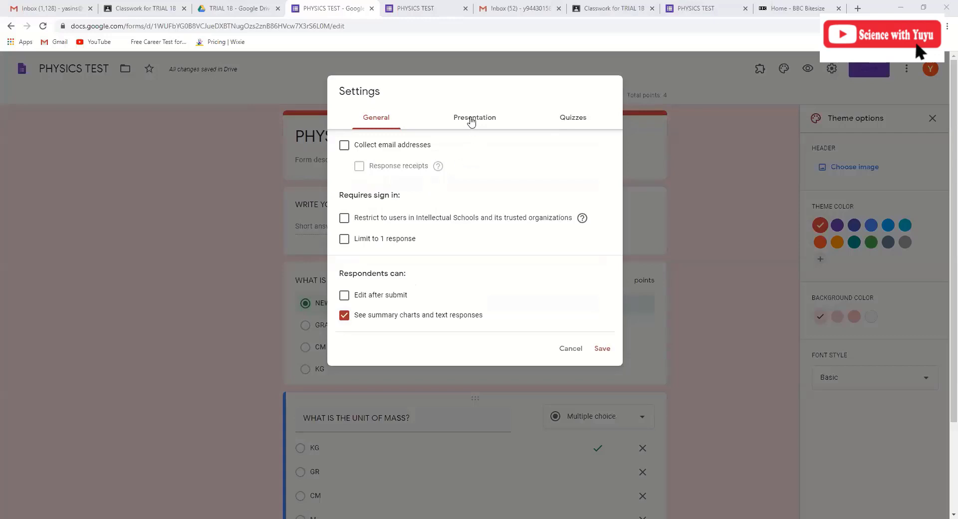
{"action": "left_click", "coordinate": [557, 119]}
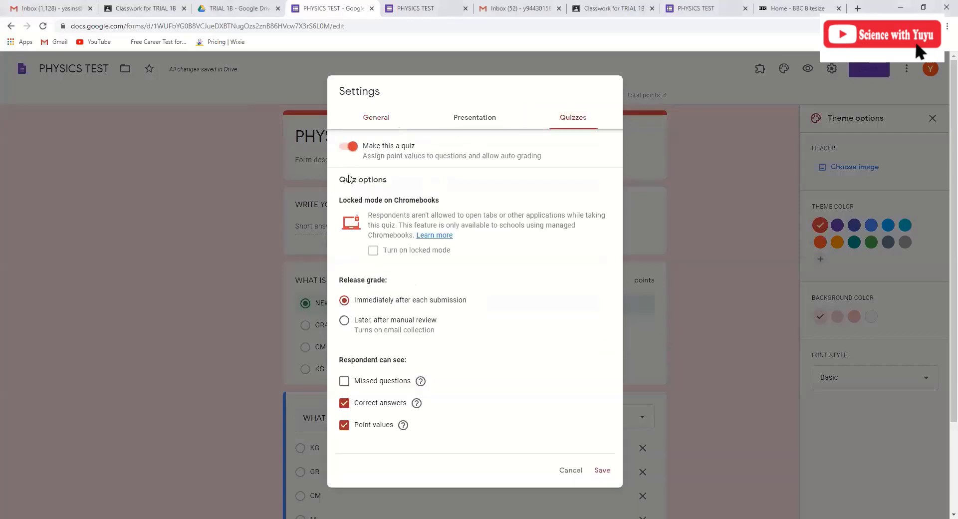
{"action": "left_click", "coordinate": [345, 322]}
{"action": "left_click", "coordinate": [344, 405]}
{"action": "double_click", "coordinate": [490, 93]}
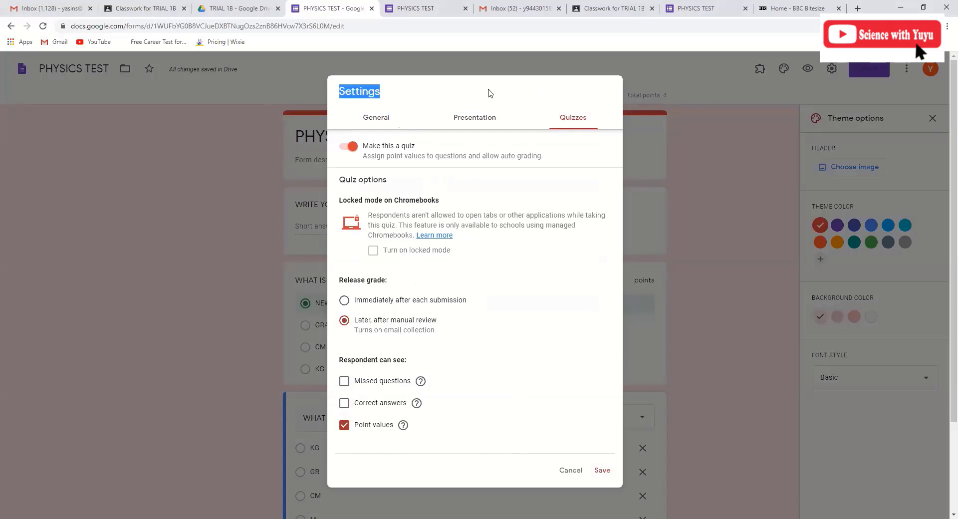